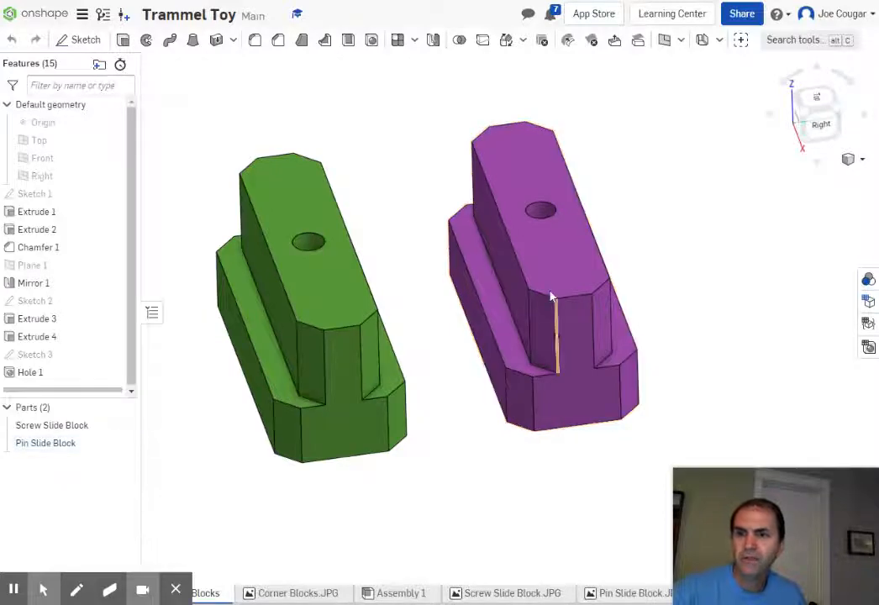
Step: Check the Pin Slide Block drawing, then start a fillet with a 0.25 in radius
click(618, 595)
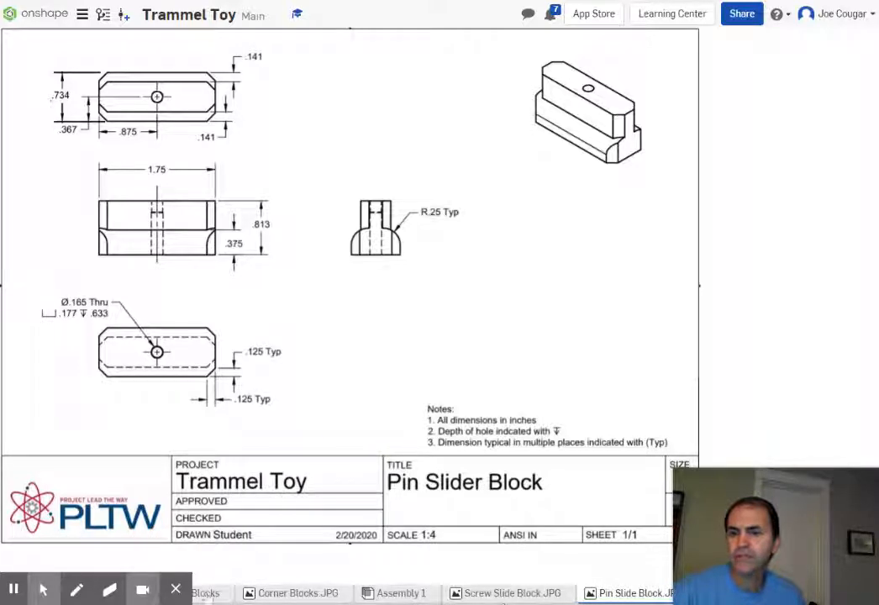
click(207, 594)
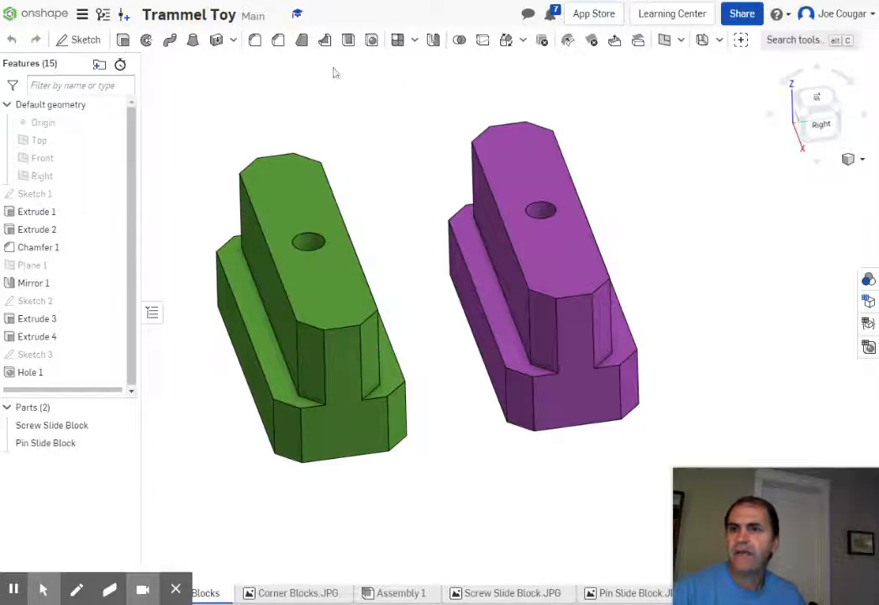
click(254, 41)
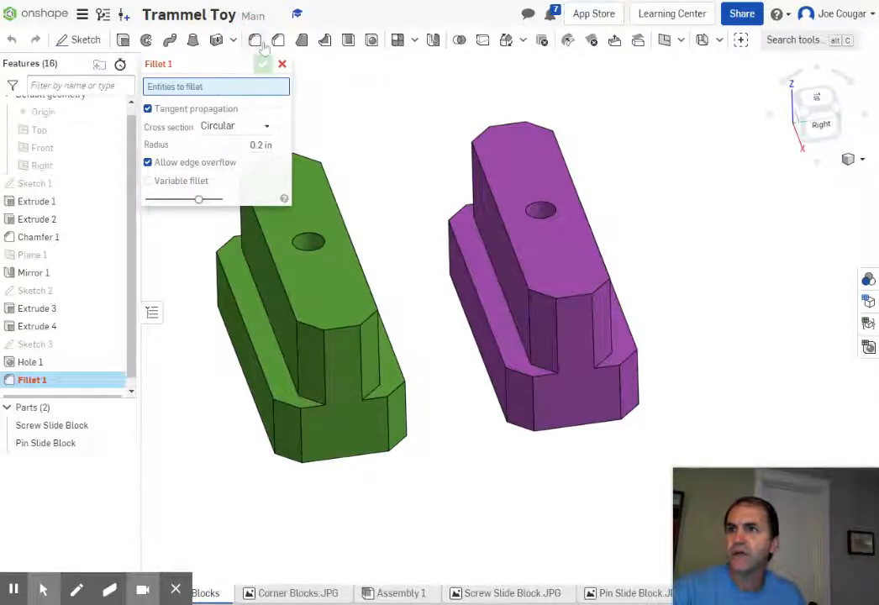
click(256, 144)
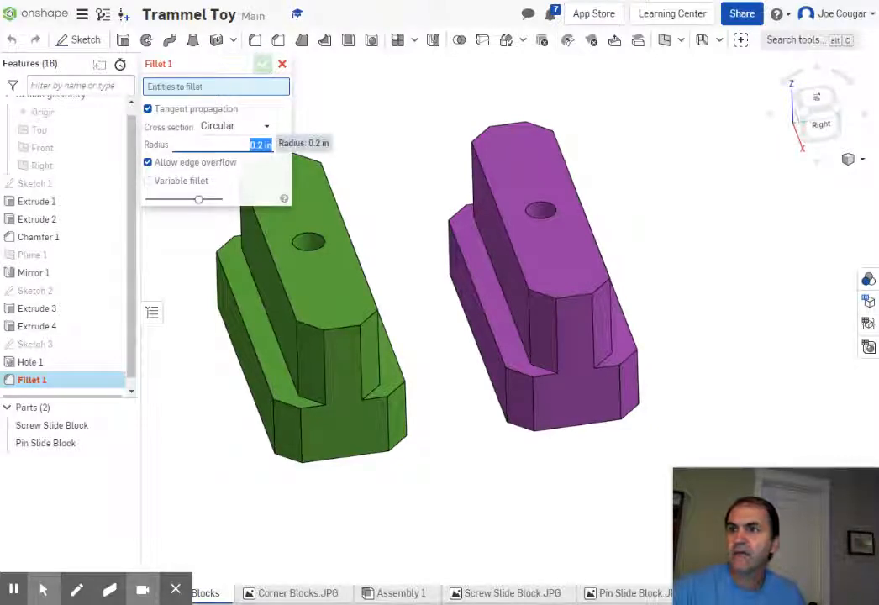
key(BackSpace)
text(2)
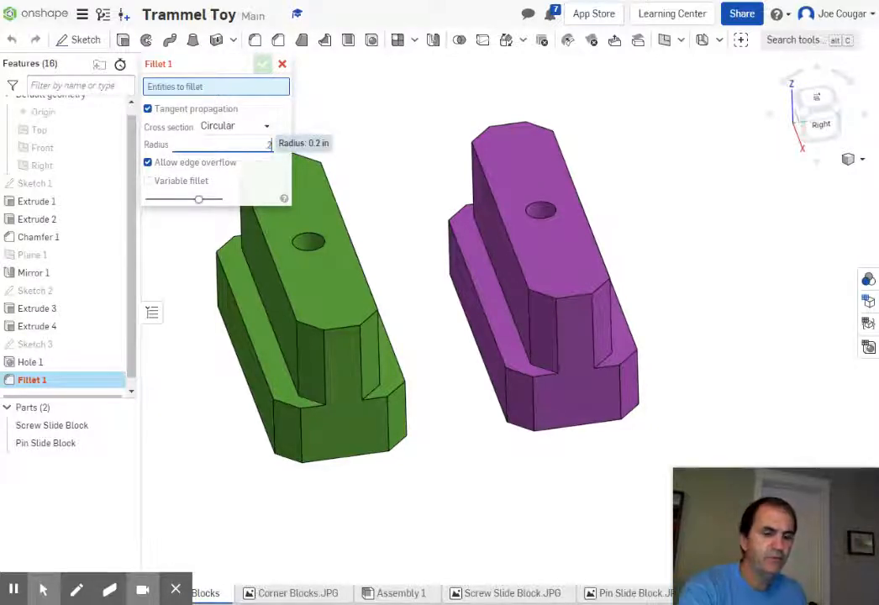
text(5)
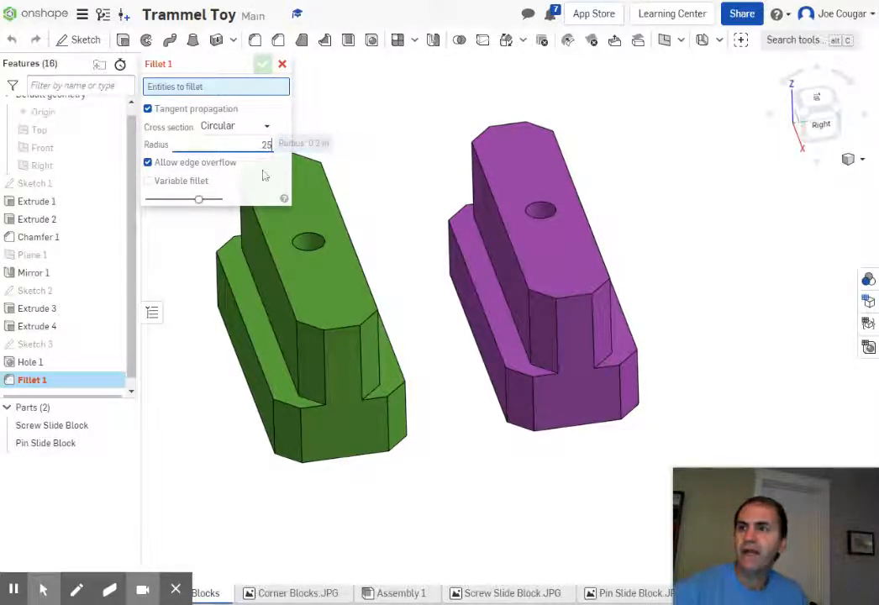
Step: Apply the 0.25 in fillet to both long lower edges of the purple block
click(487, 322)
right_drag(702, 304, 681, 304)
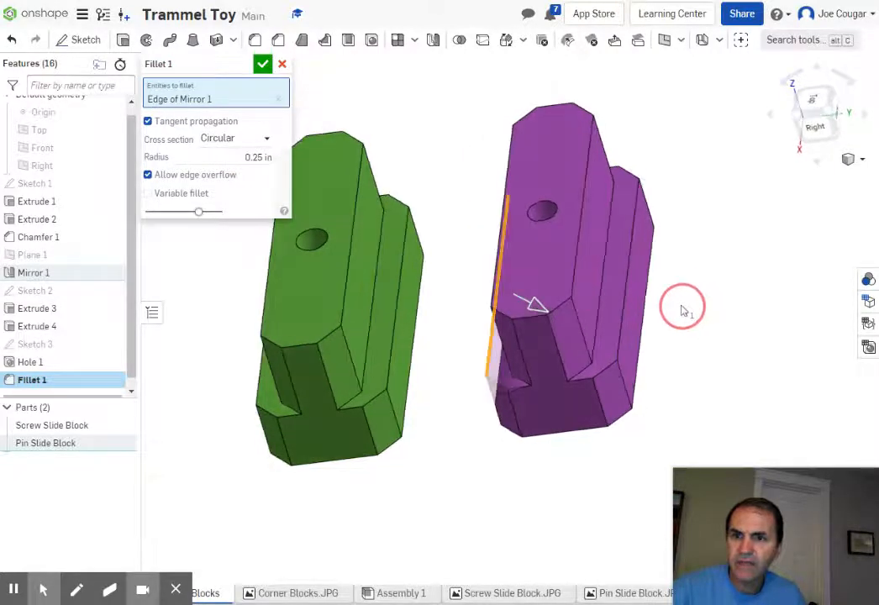
click(622, 312)
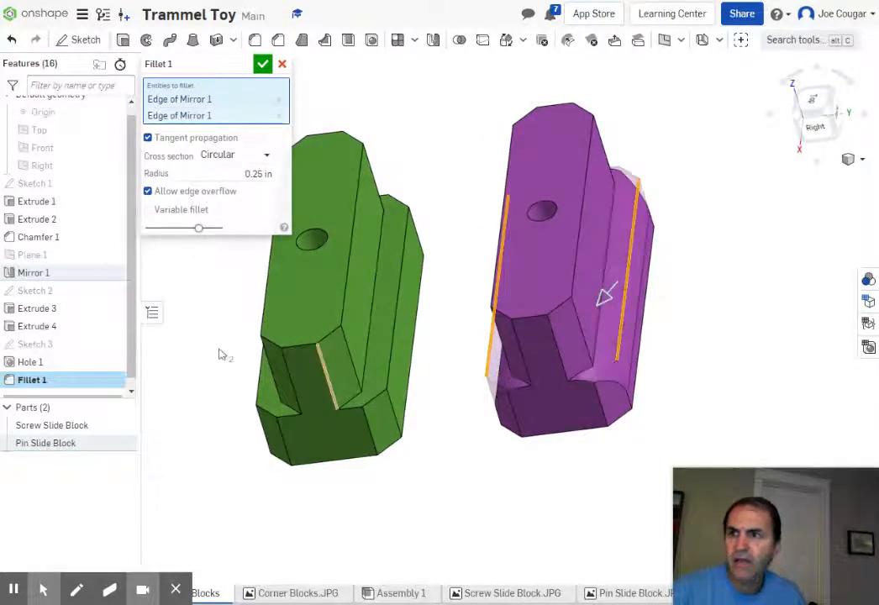
click(263, 64)
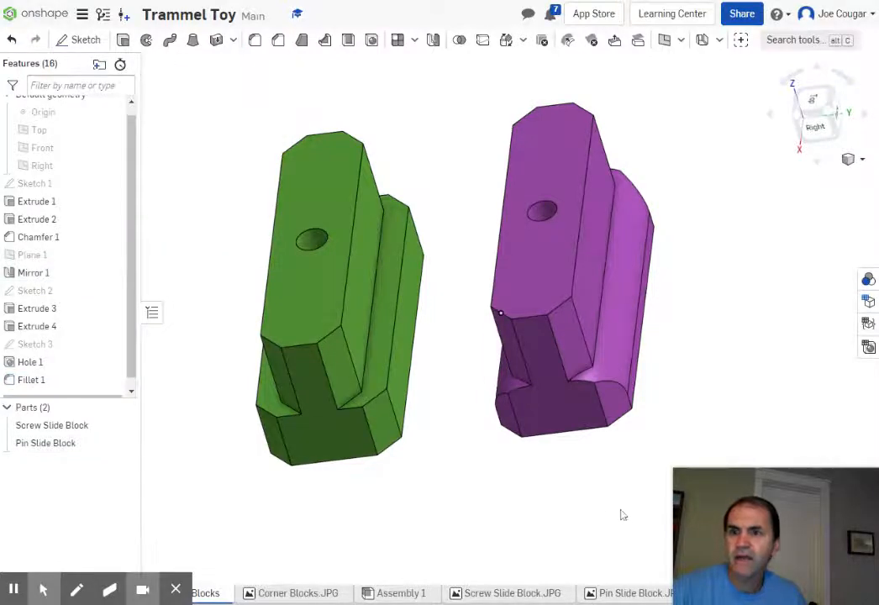
right_drag(621, 515, 615, 464)
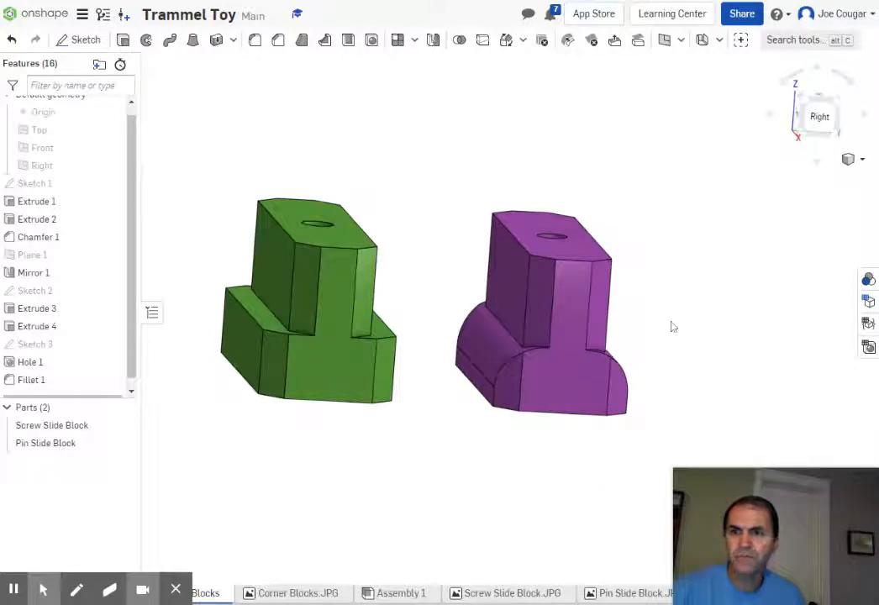
middle_drag(668, 319, 647, 228)
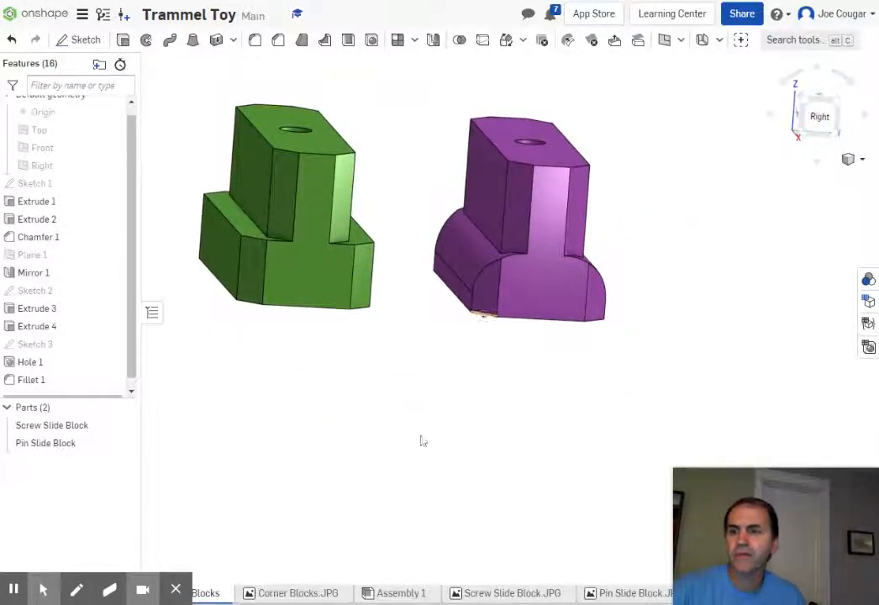
Step: View the Corner Blocks reference drawing, then bring up the add-element menu
click(282, 595)
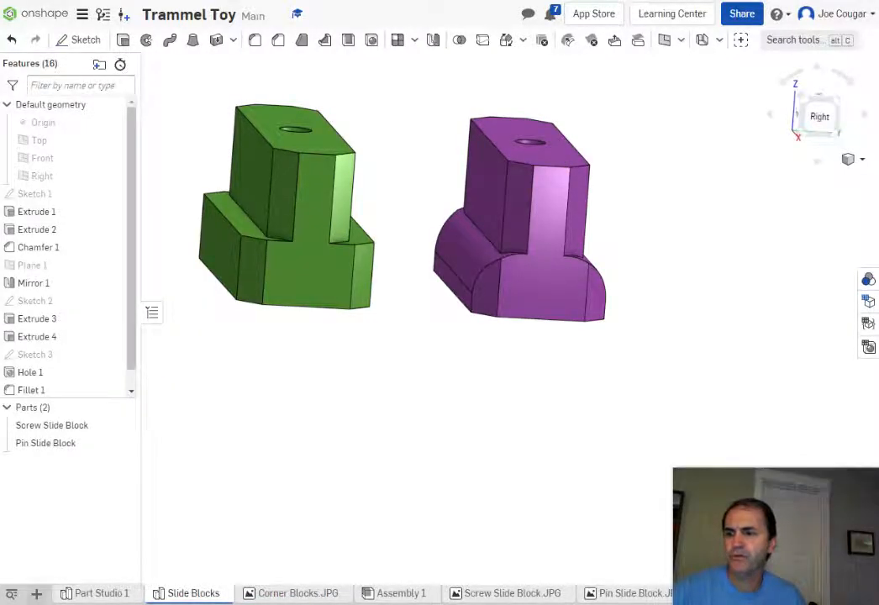
click(36, 593)
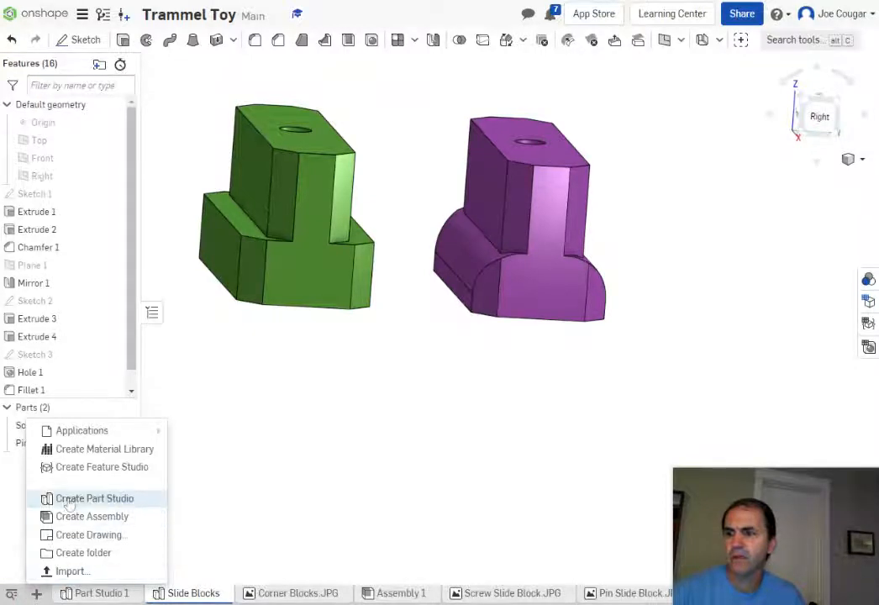
Step: Create a new part studio named Corner Blocks
click(71, 500)
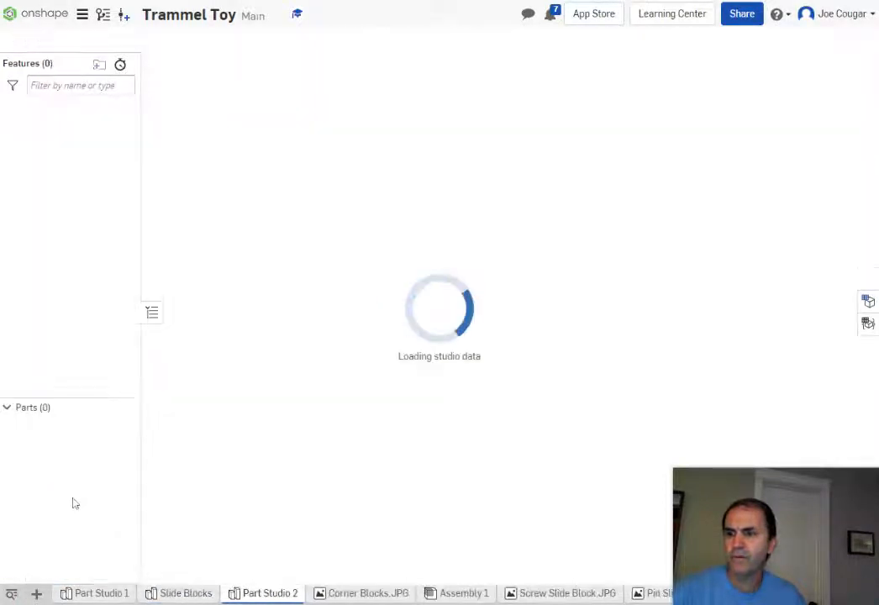
right_click(270, 594)
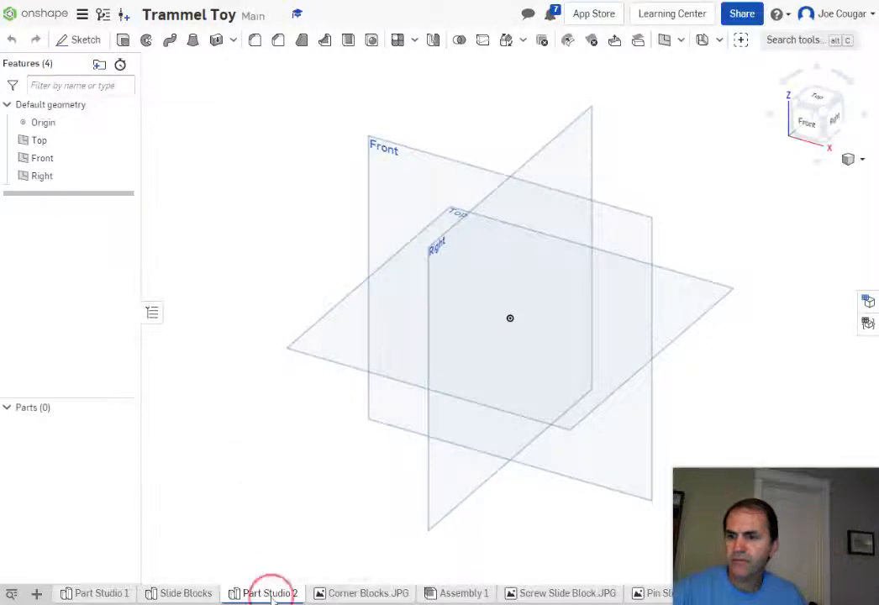
click(266, 486)
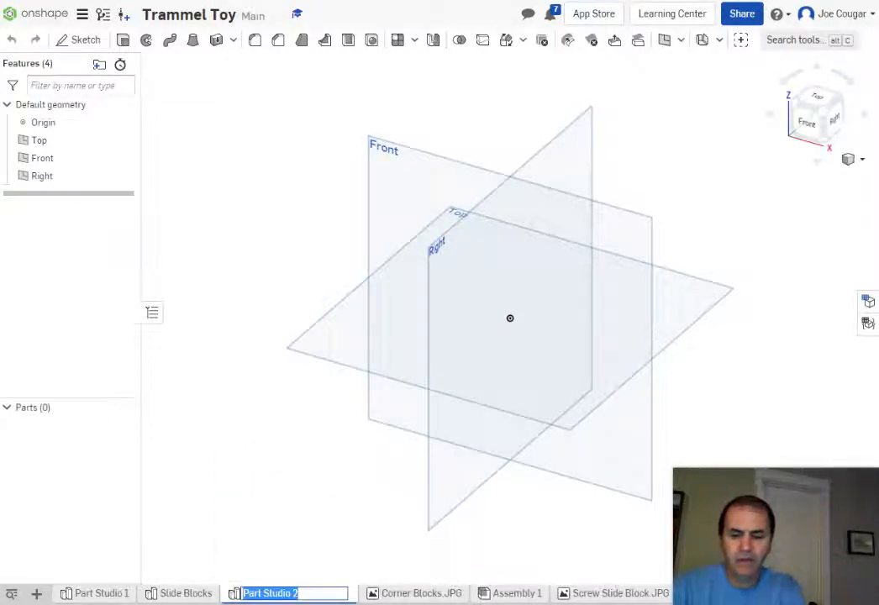
text(Corne)
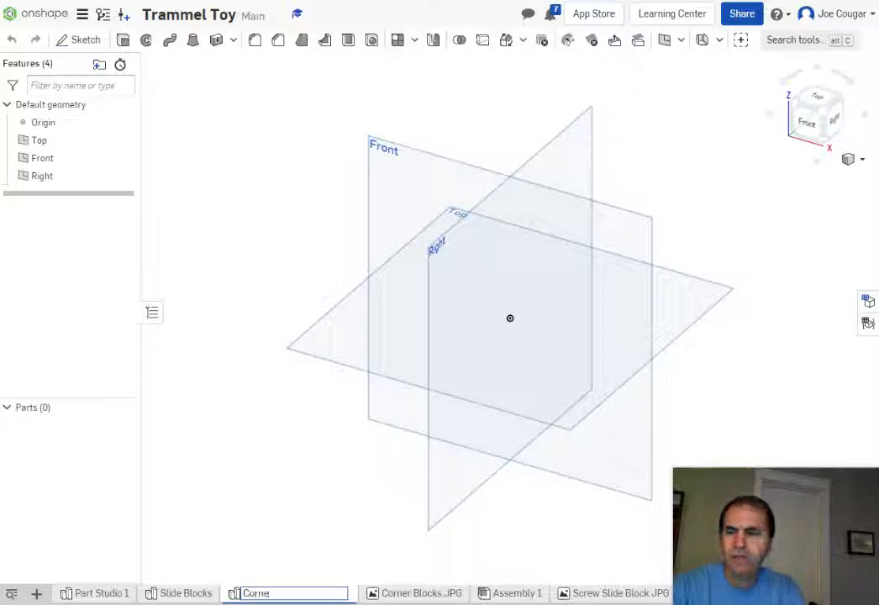
text(r B)
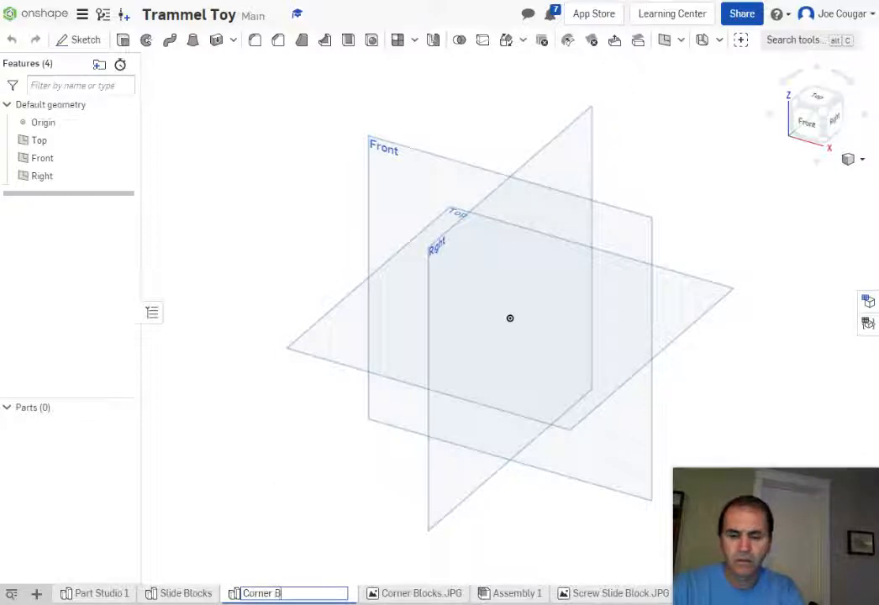
text(locks)
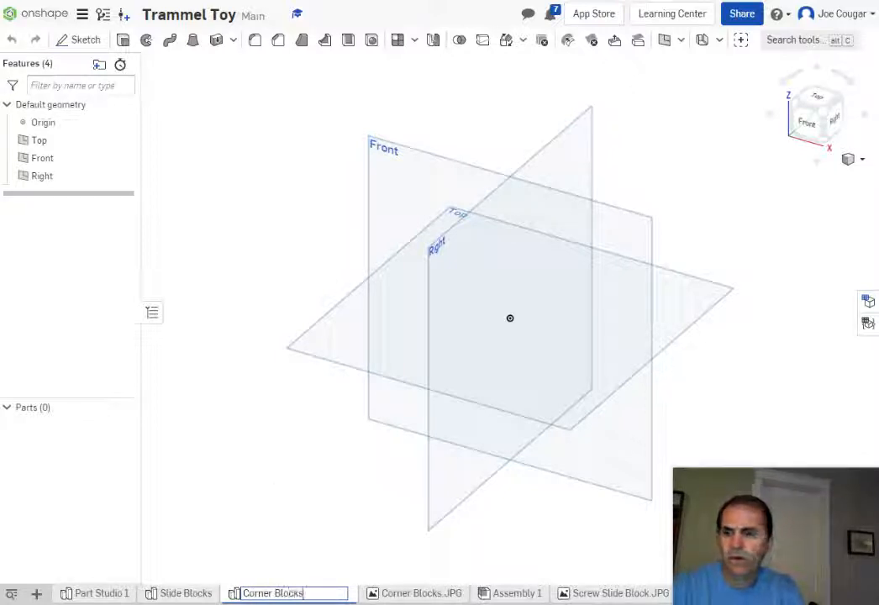
click(261, 480)
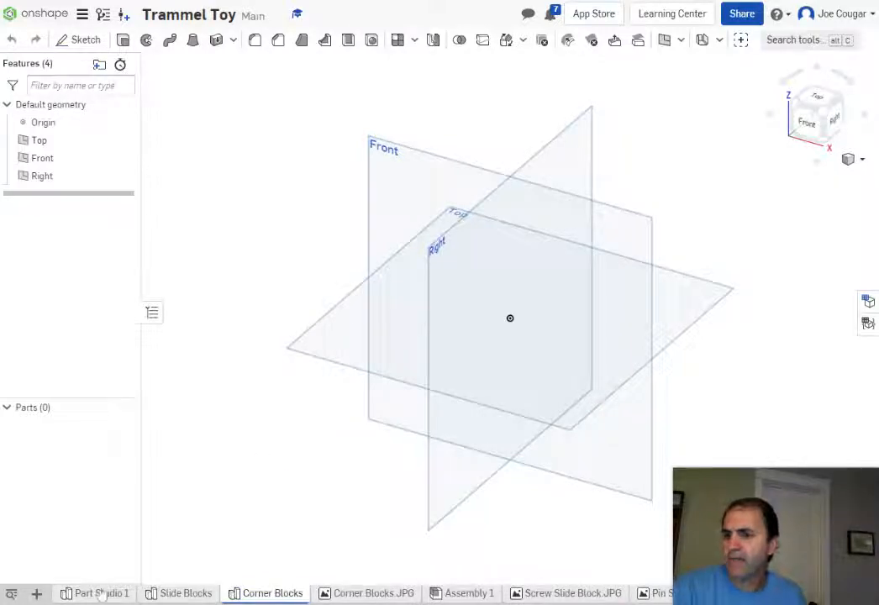
Step: Rename Part Studio 1 to Base
mouse_move(95, 593)
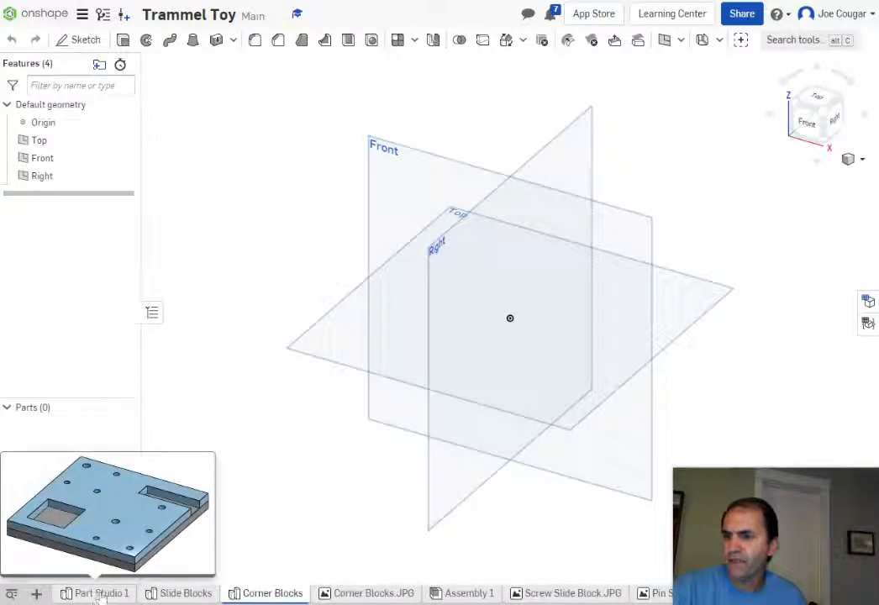
right_click(101, 593)
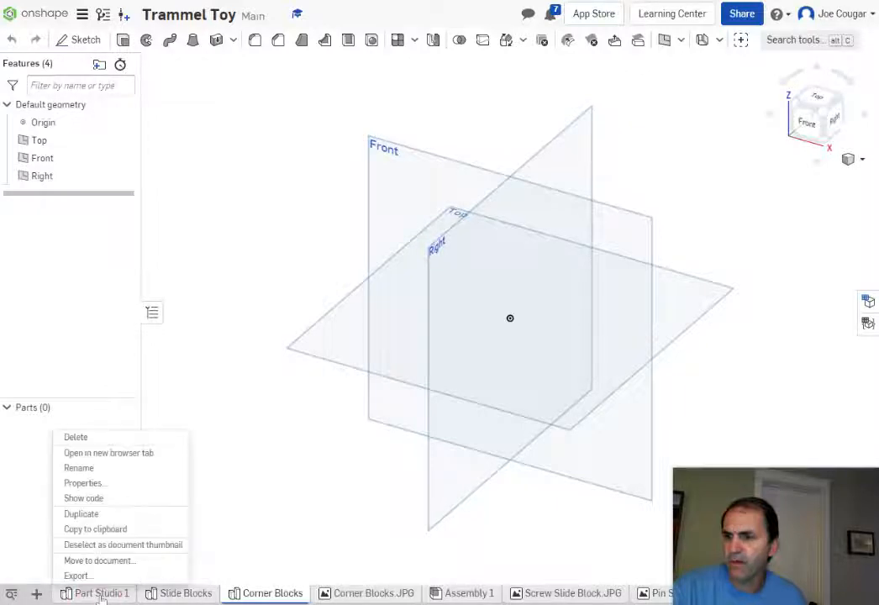
click(79, 468)
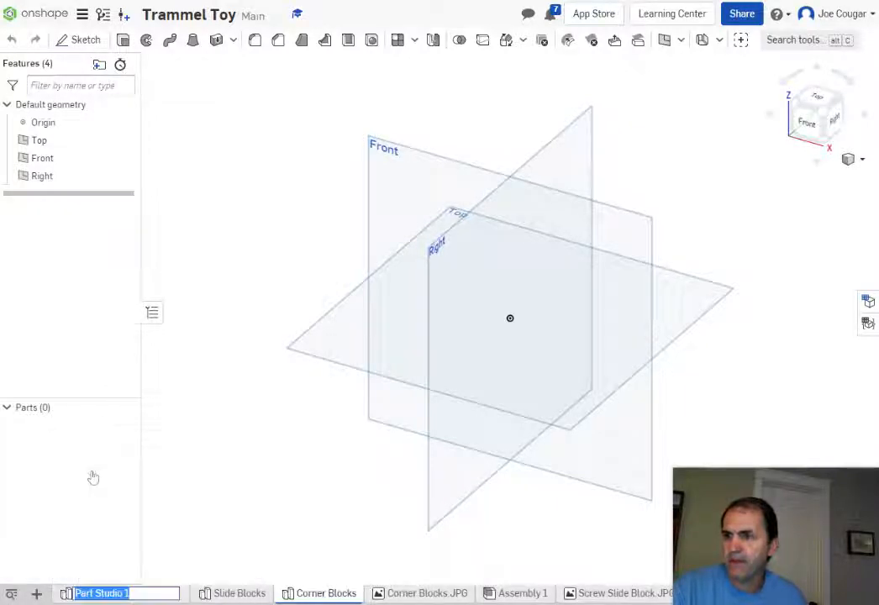
text(Ba)
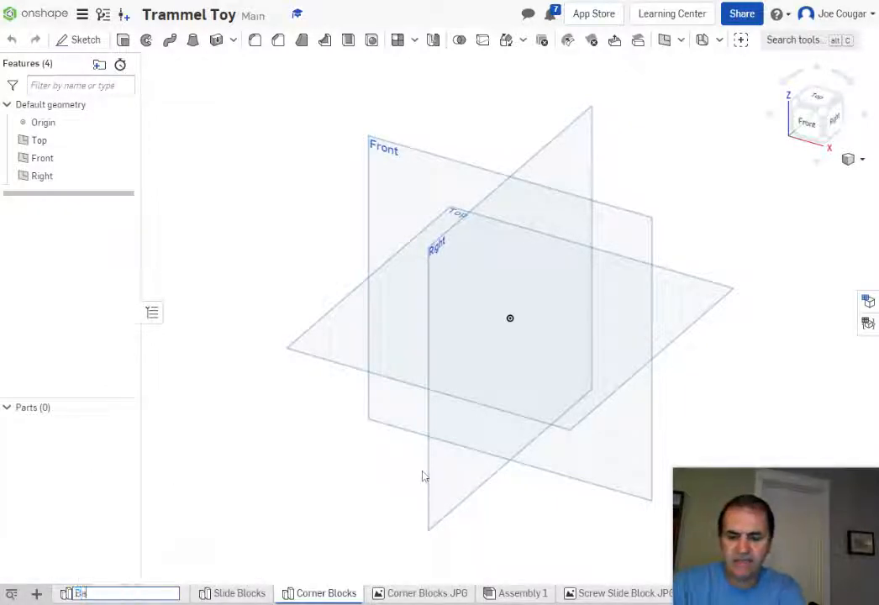
text(se)
key(Return)
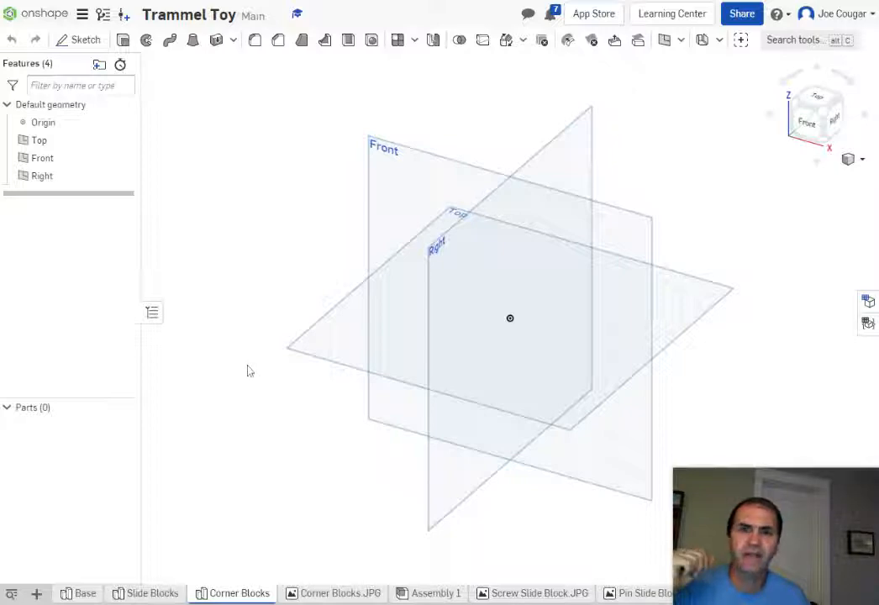
mouse_move(87, 594)
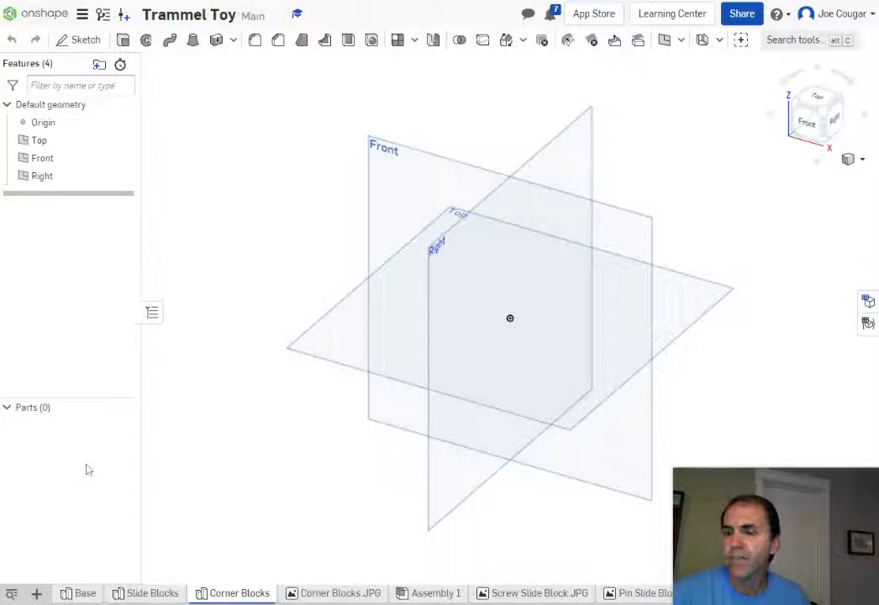
Step: Copy Sketch 1 from the Base studio and return to Corner Blocks
click(79, 594)
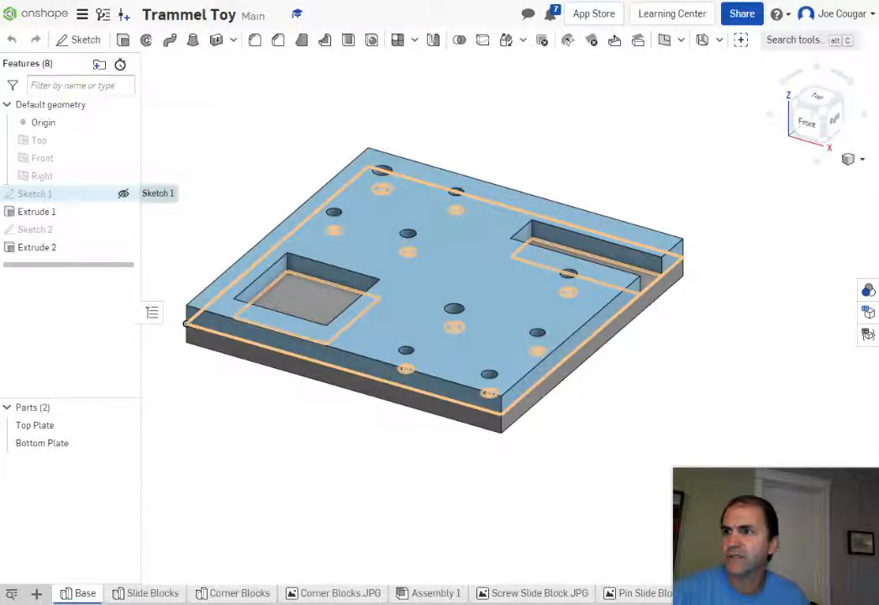
right_click(42, 193)
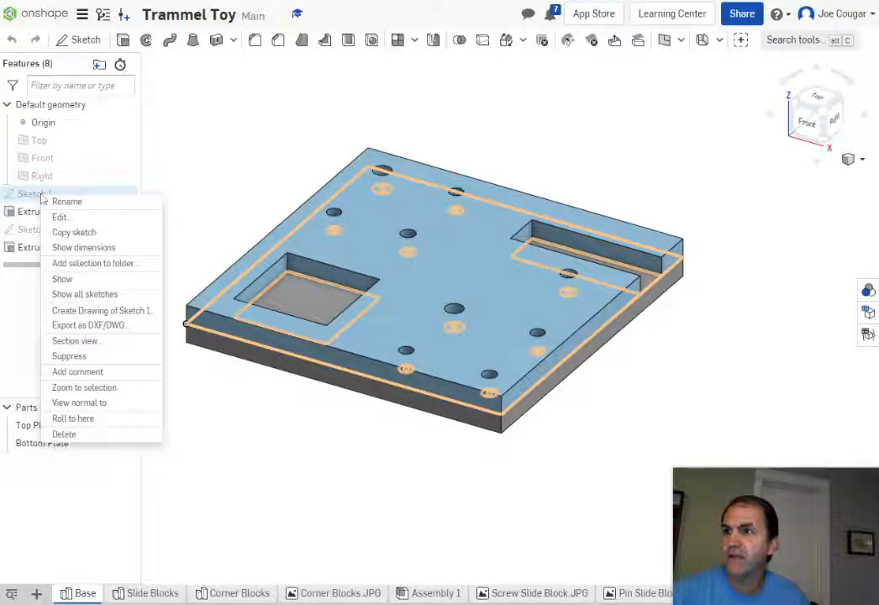
click(70, 232)
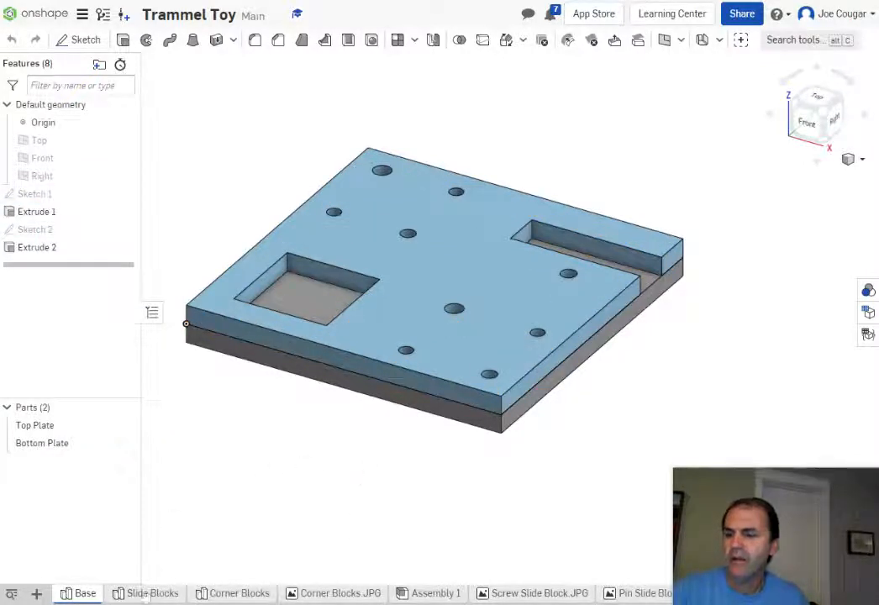
click(237, 594)
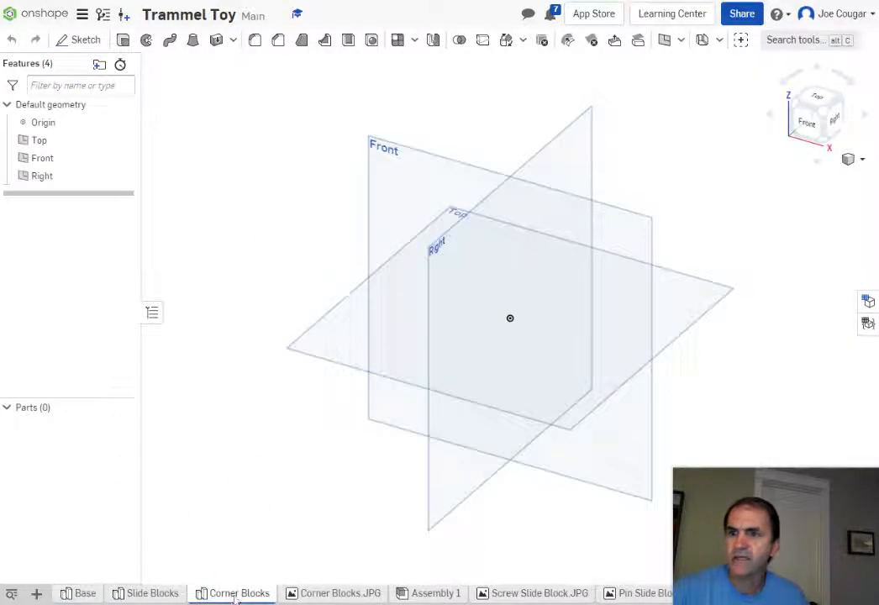
Step: Create Sketch 1 on the Top plane by pasting Base's copied plate layout
right_click(295, 351)
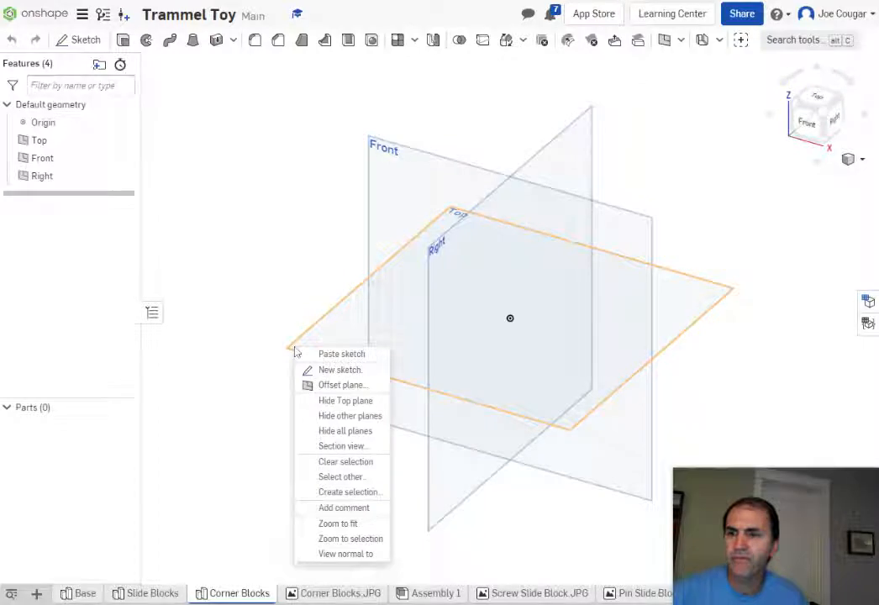
click(342, 370)
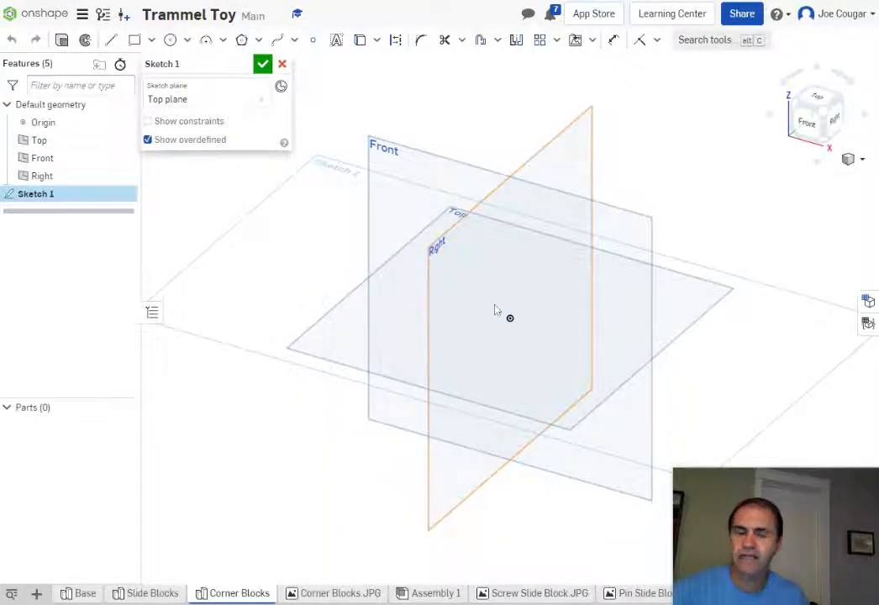
key(p)
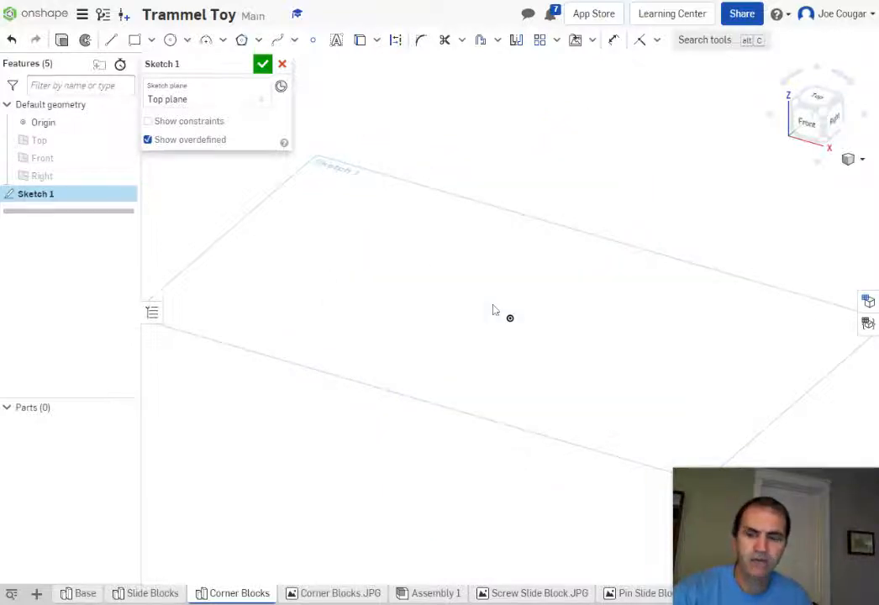
key(n)
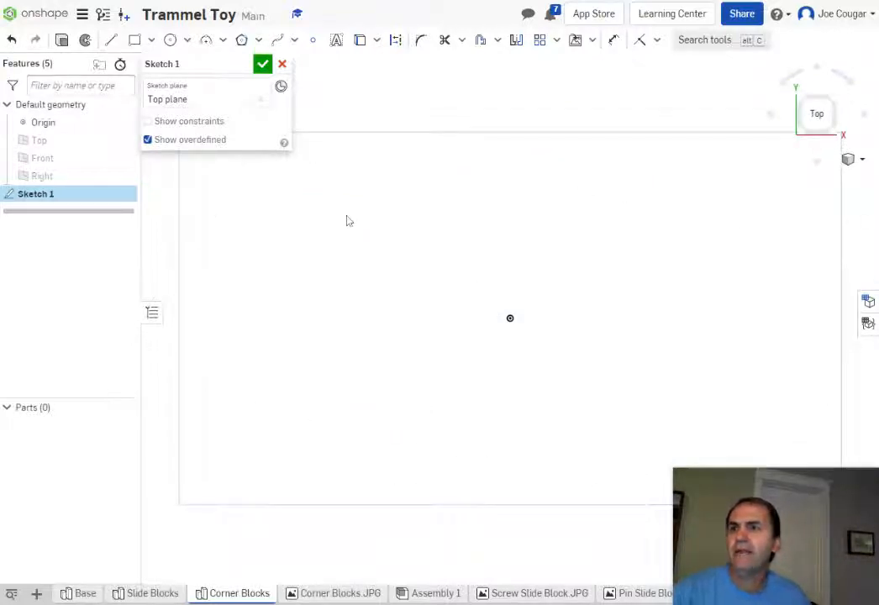
right_click(450, 223)
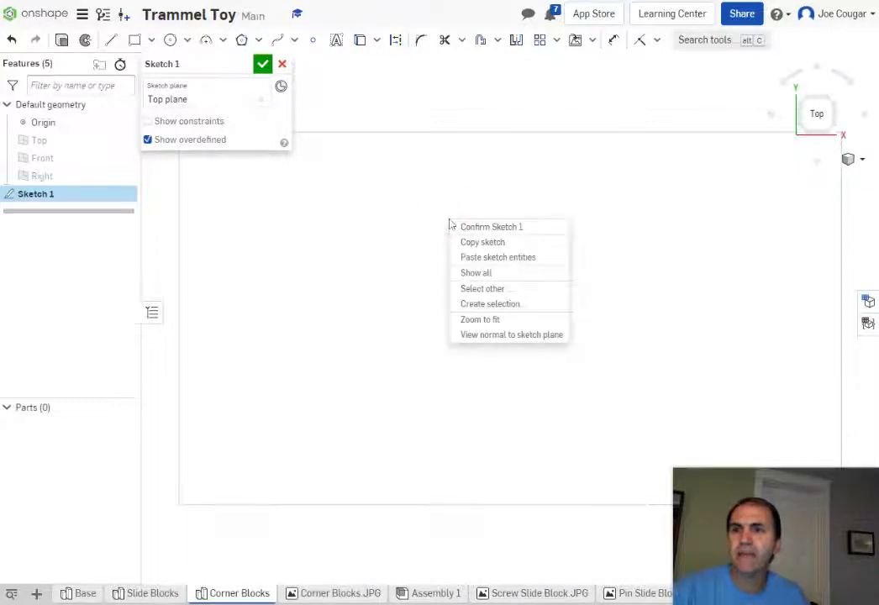
click(499, 259)
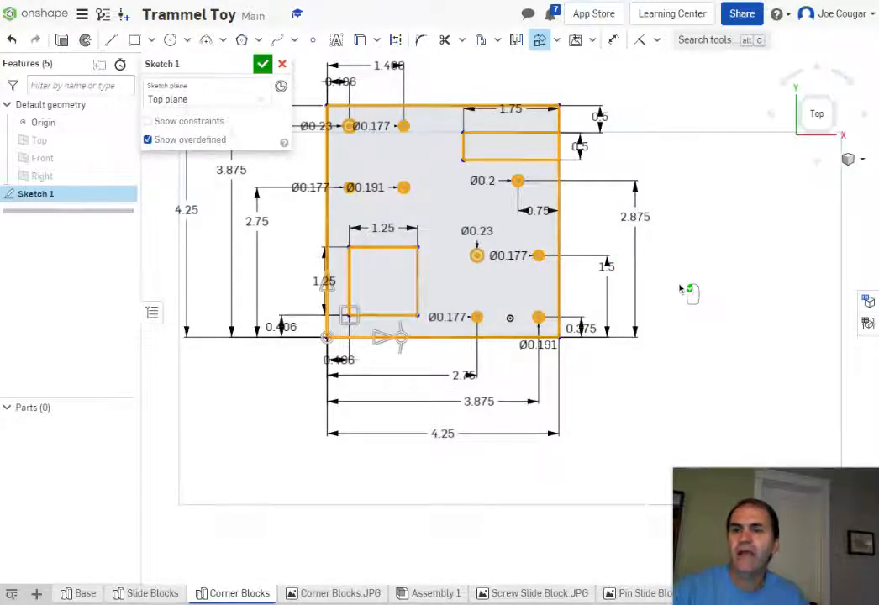
click(262, 65)
click(499, 392)
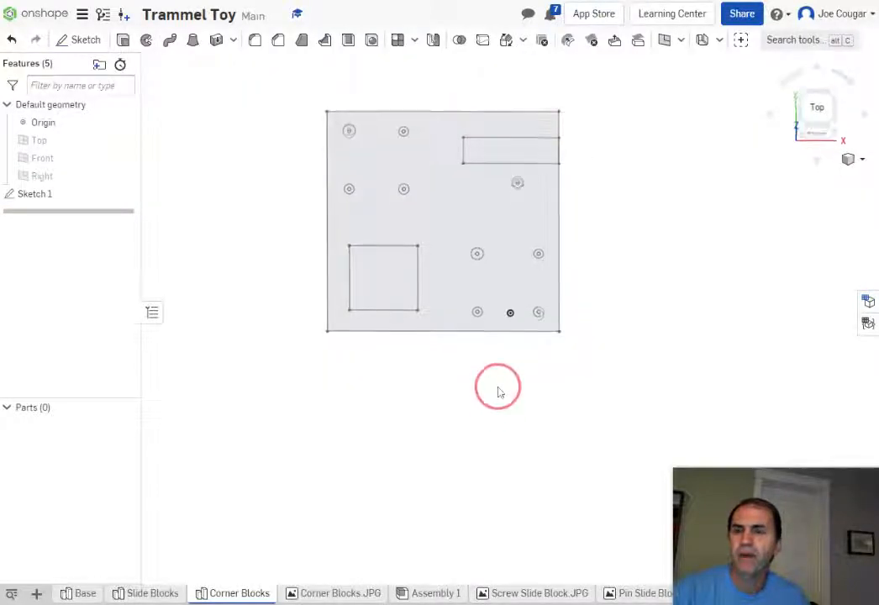
Step: Hide the origin and view the pasted sketch straight down from the top
mouse_move(498, 391)
right_down()
mouse_move(492, 369)
mouse_move(489, 387)
mouse_move(498, 398)
right_up()
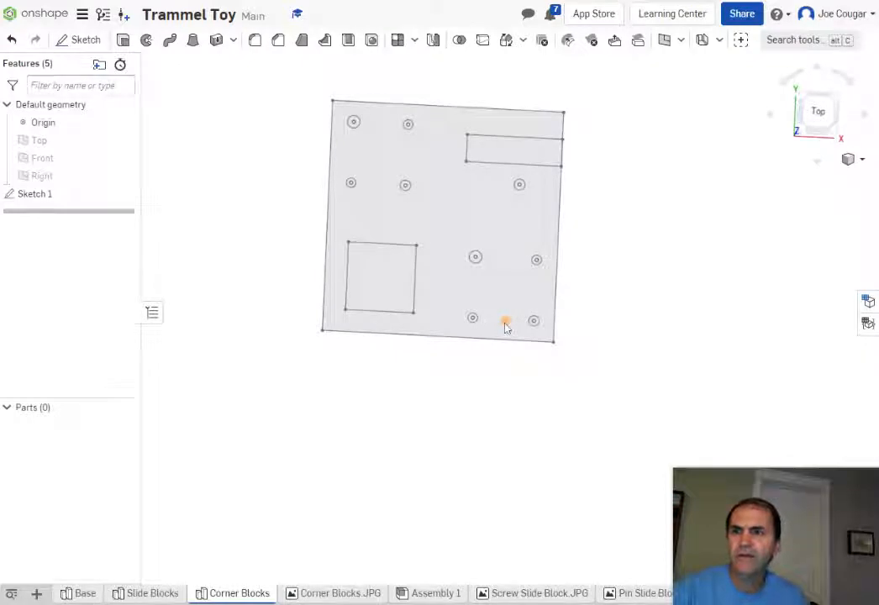
click(123, 123)
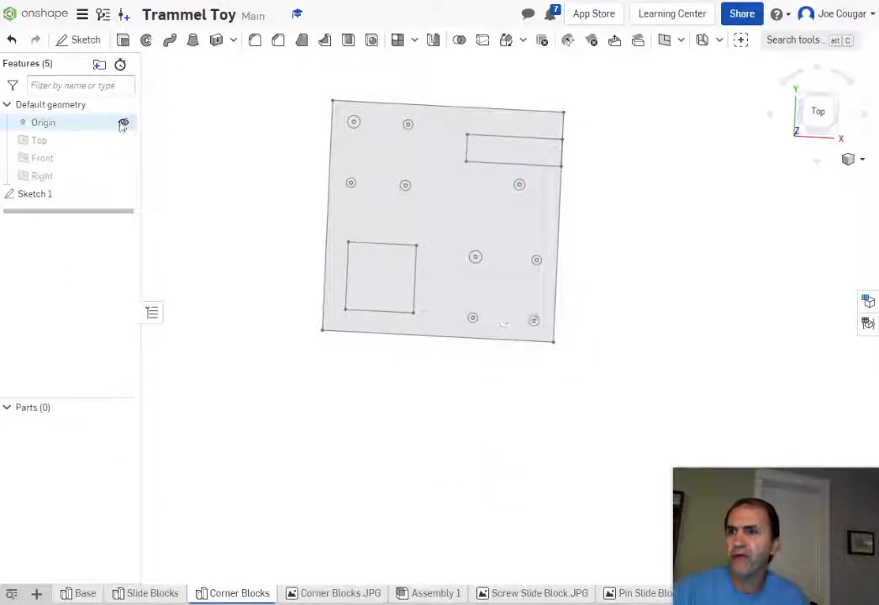
click(339, 414)
mouse_move(341, 417)
right_down()
mouse_move(338, 441)
mouse_move(353, 398)
mouse_move(359, 407)
right_up()
click(828, 111)
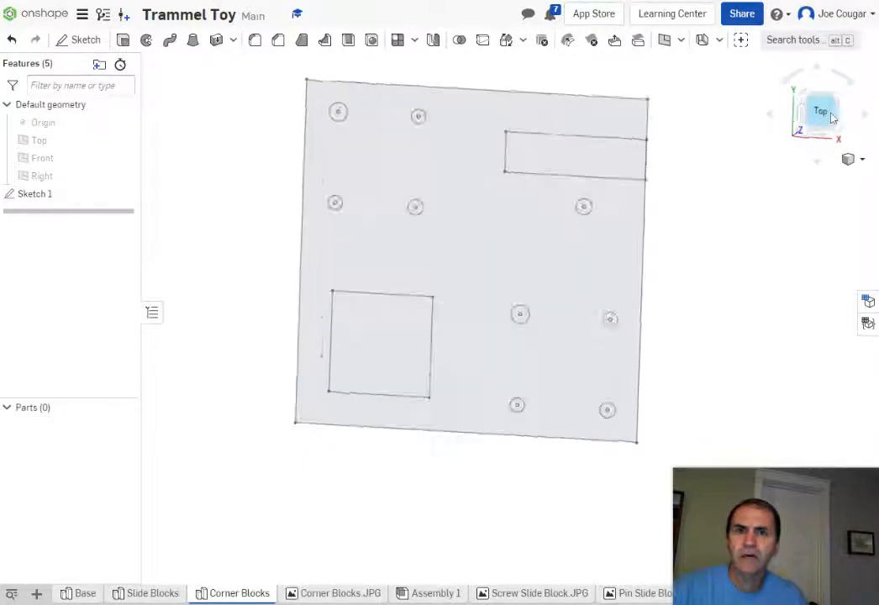
middle_drag(786, 276, 653, 211)
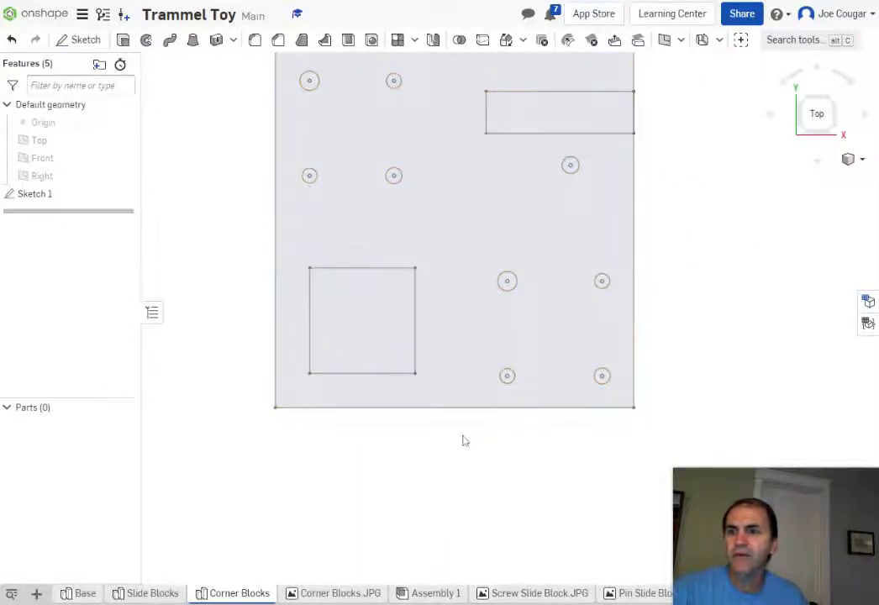
Step: Compare with the Corner Blocks.JPG image, then return and start a new extrude
click(336, 594)
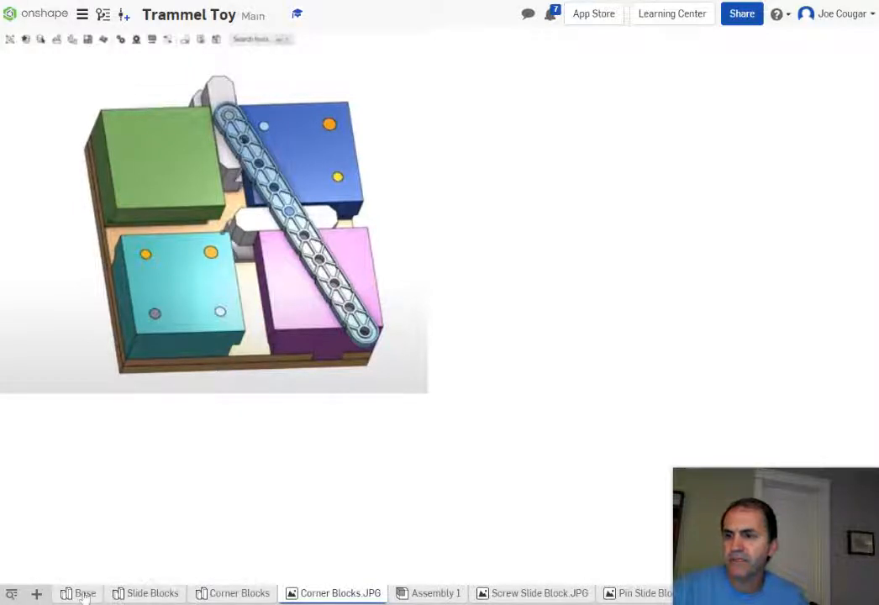
mouse_move(84, 597)
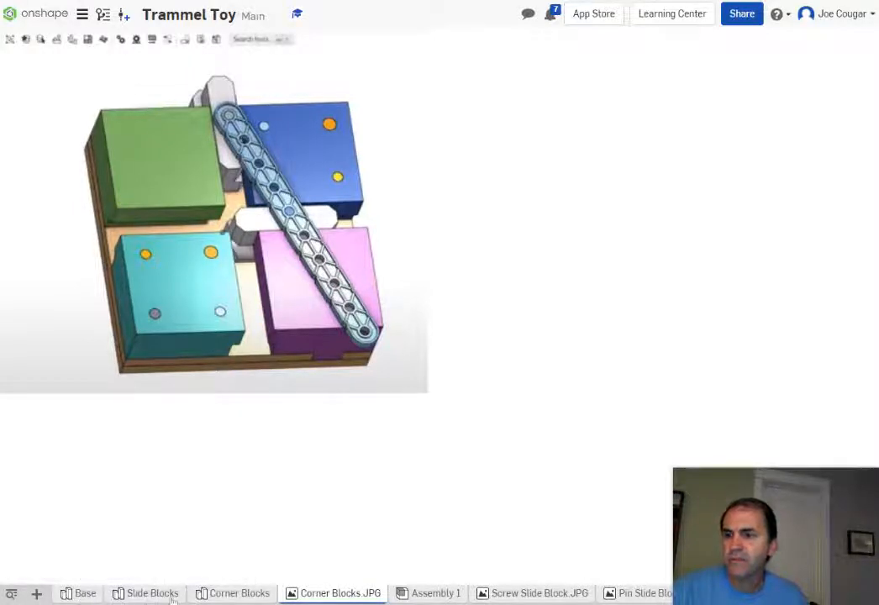
click(237, 593)
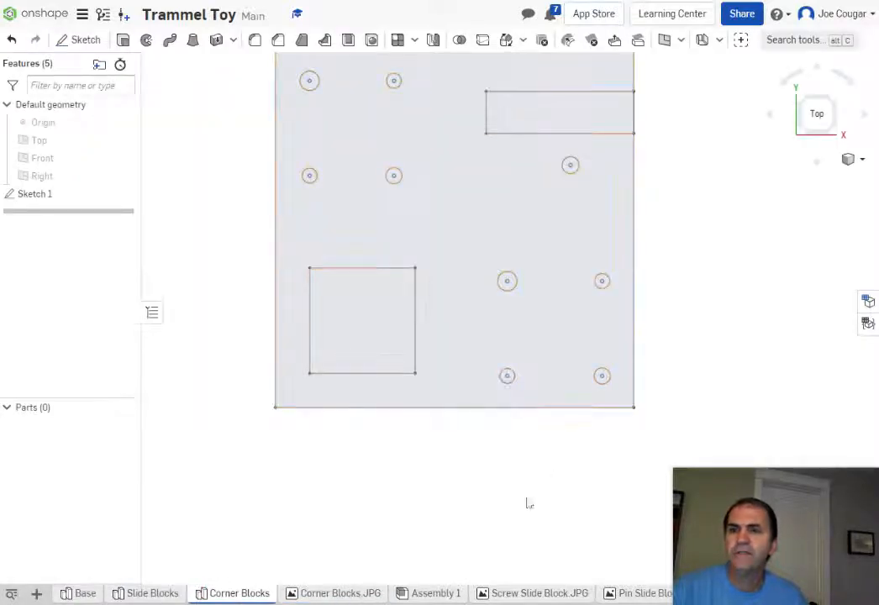
right_drag(508, 514, 505, 477)
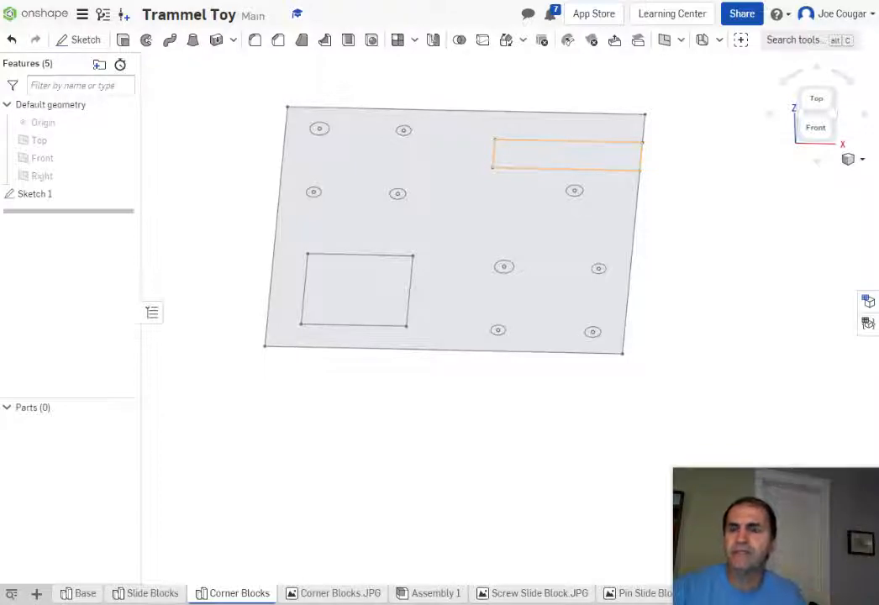
click(123, 41)
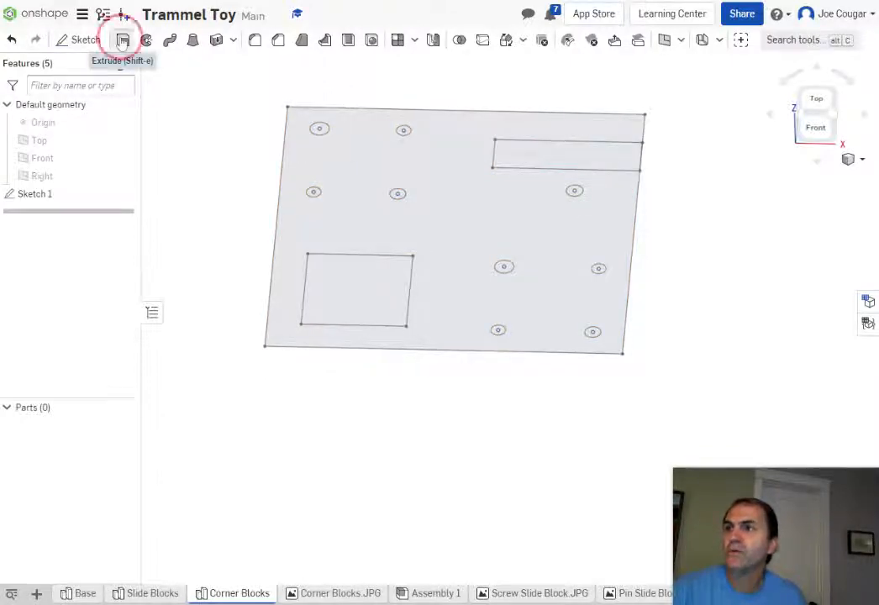
Step: Extrude the square and long rectangles in the opposite direction, 0.25 in deep, as new parts
click(365, 294)
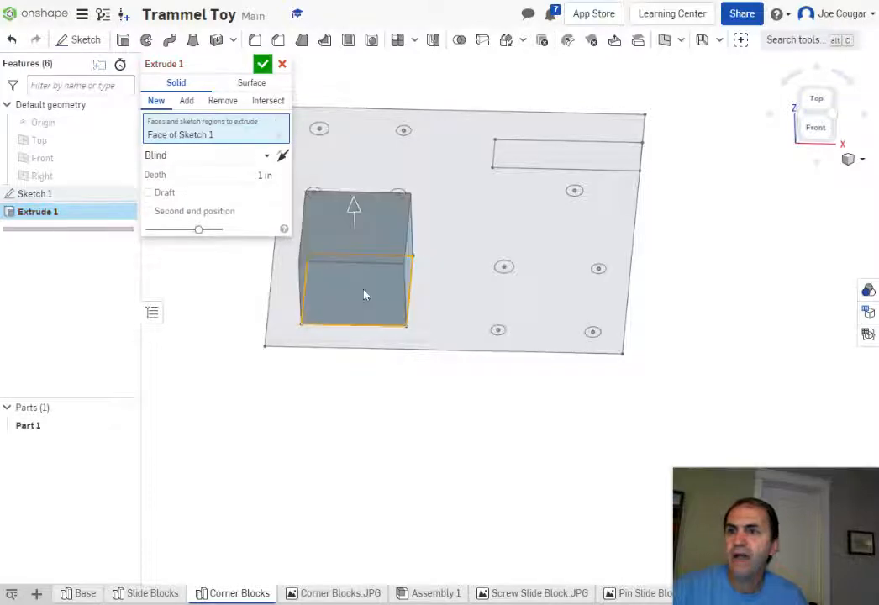
click(552, 159)
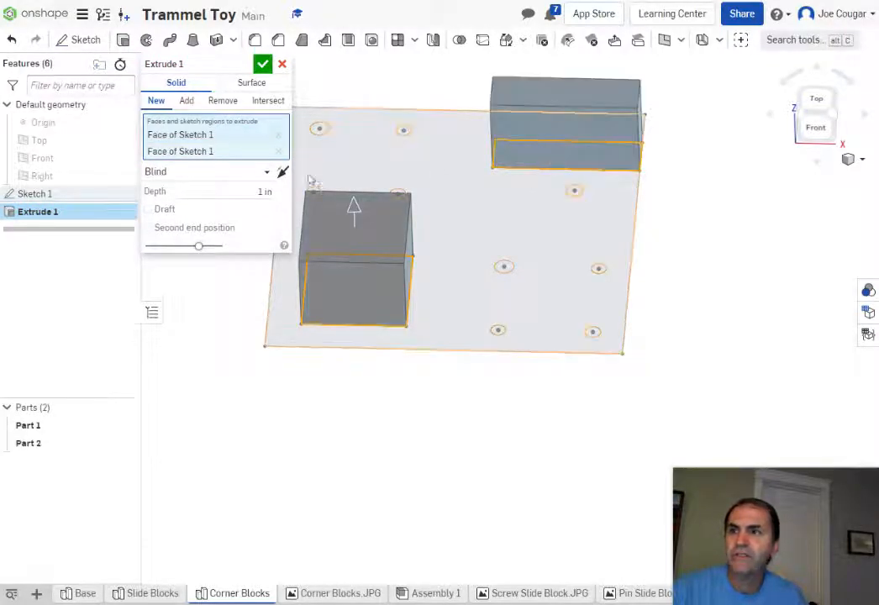
click(282, 172)
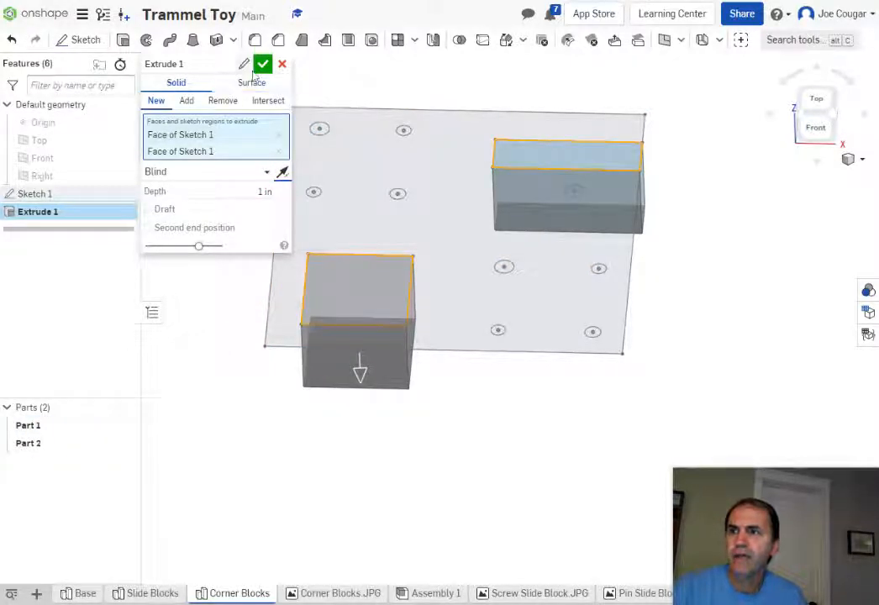
click(265, 191)
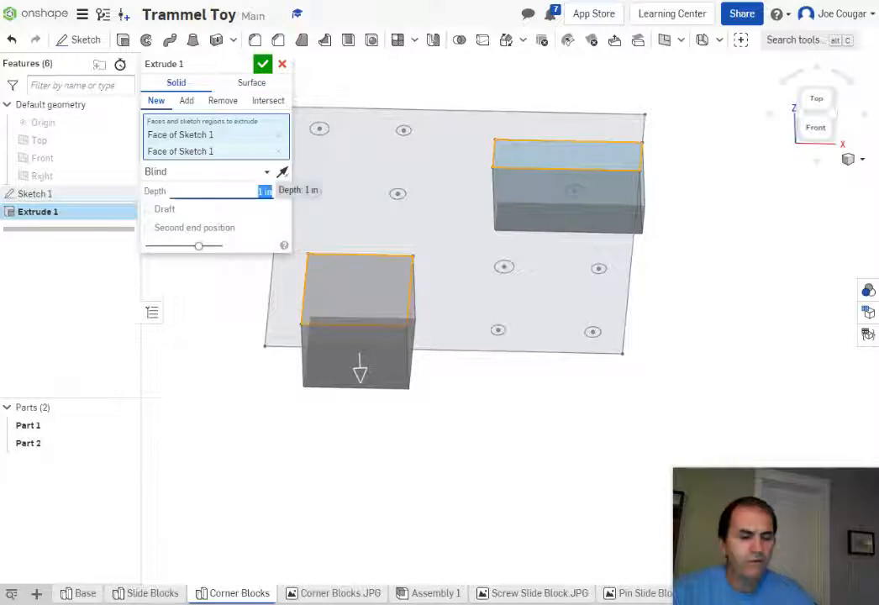
text(25)
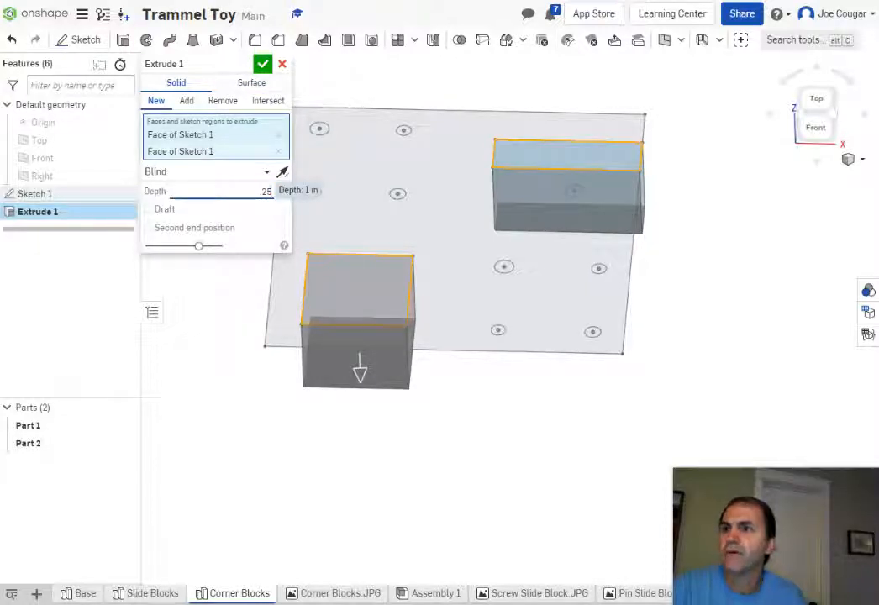
click(264, 68)
Step: Make Sketch 1 visible again
mouse_move(522, 332)
right_down()
mouse_move(524, 305)
mouse_move(519, 324)
right_up()
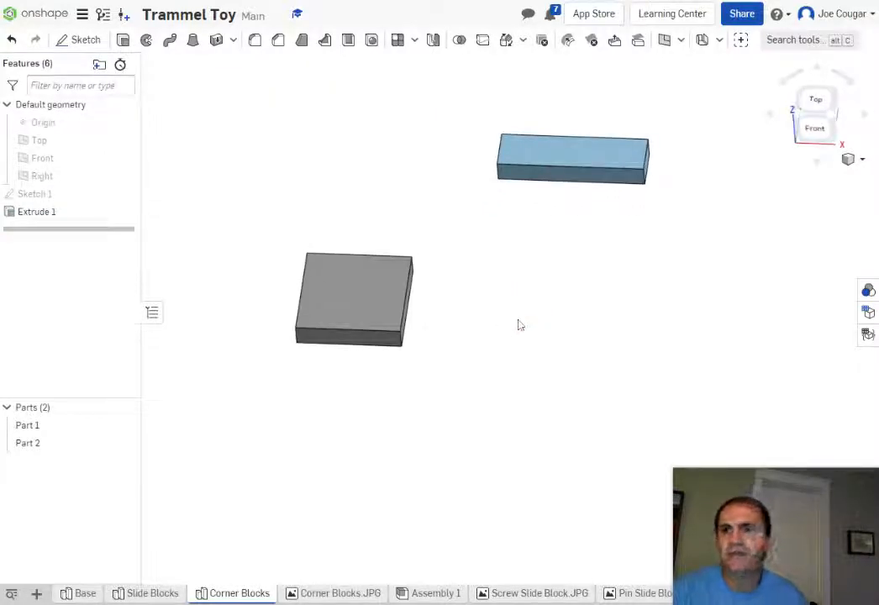
mouse_move(84, 193)
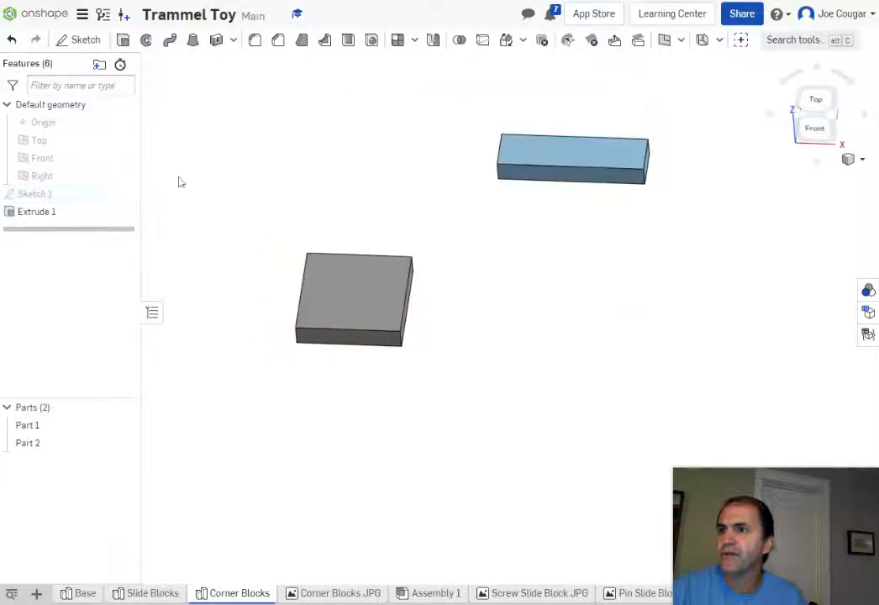
click(123, 193)
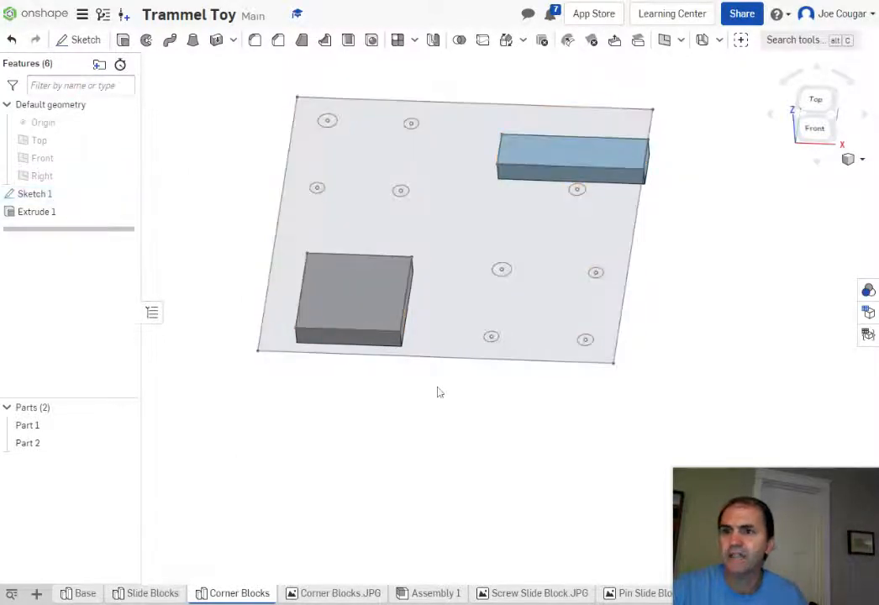
Step: Start Sketch 2 on the square block's top face and view it normal
mouse_move(438, 388)
right_down()
mouse_move(448, 356)
mouse_move(444, 397)
right_up()
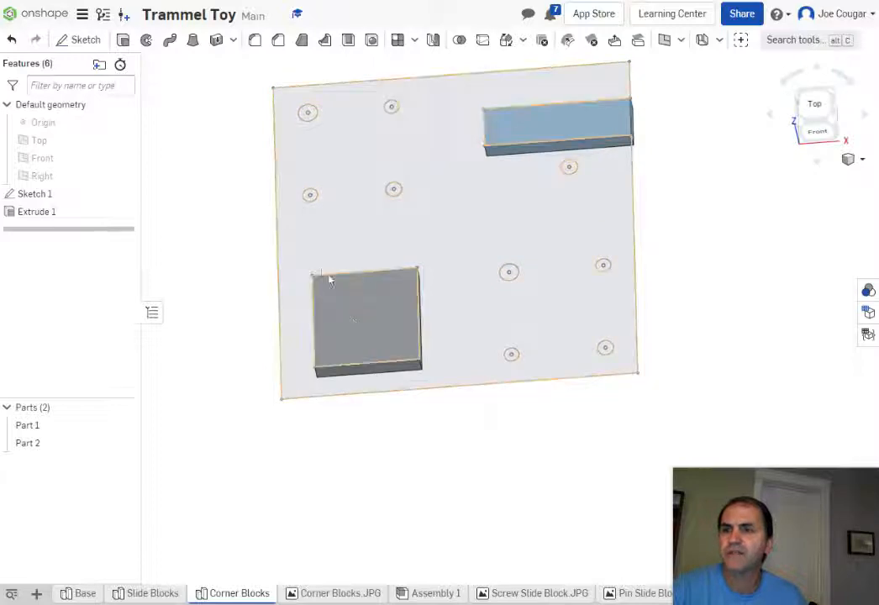
right_click(352, 324)
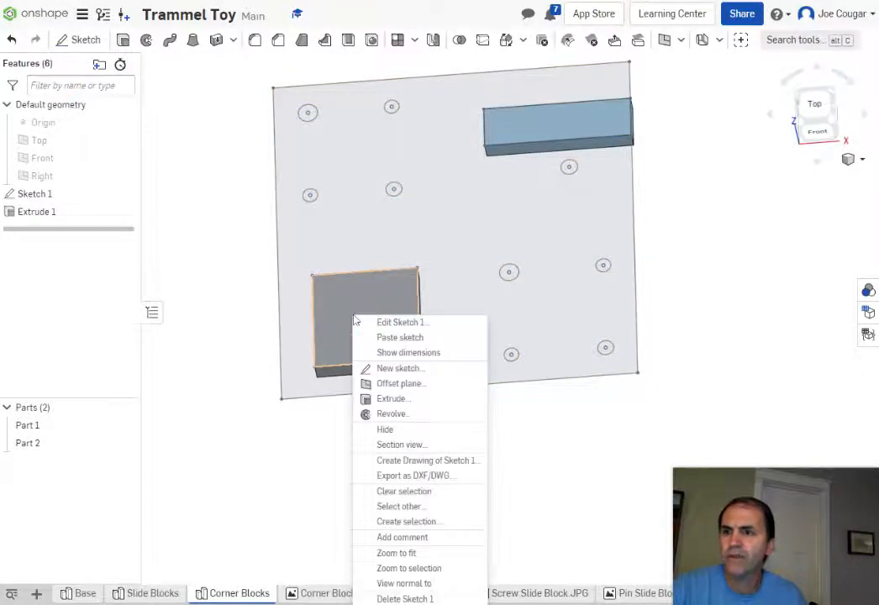
click(402, 367)
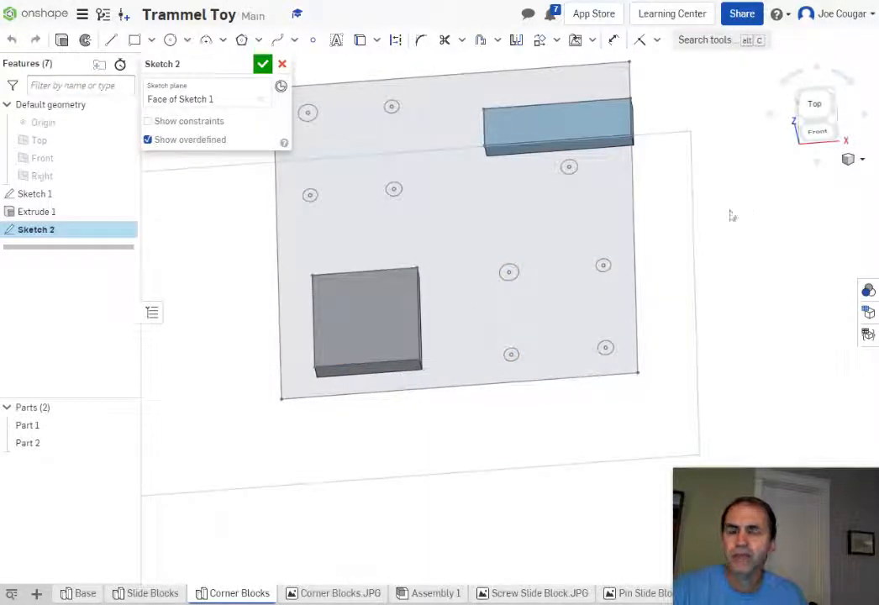
key(n)
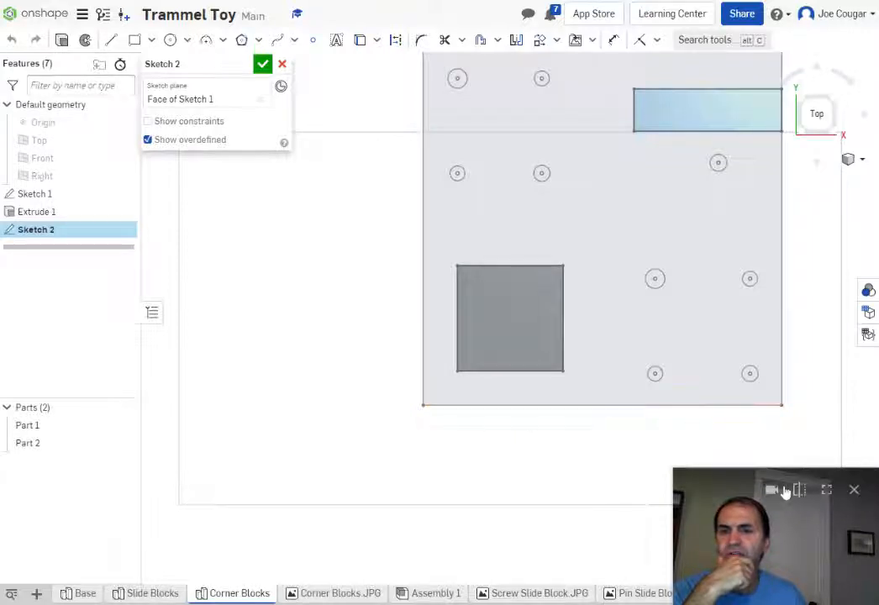
drag(676, 545, 574, 515)
Step: Measure the plate's bottom edge length of 4.250 in
click(841, 576)
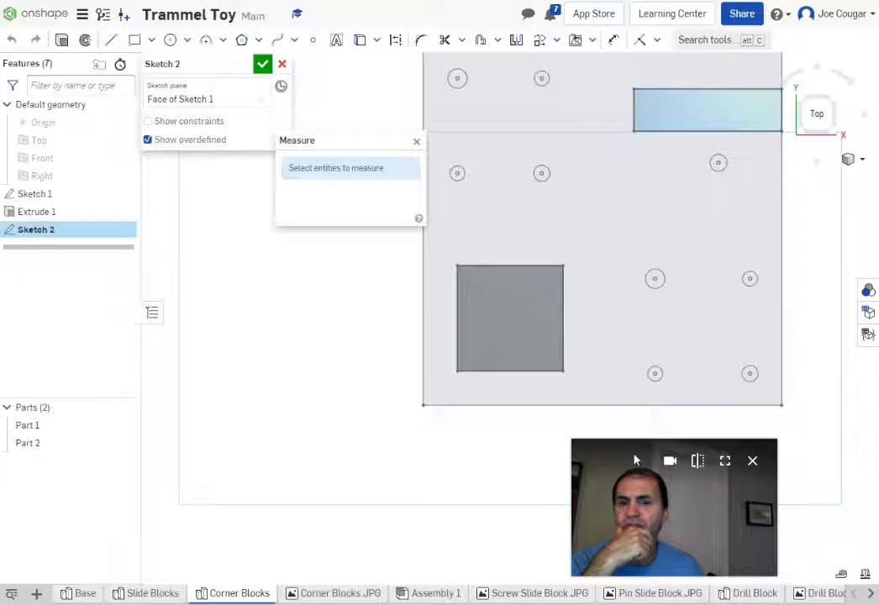
click(622, 406)
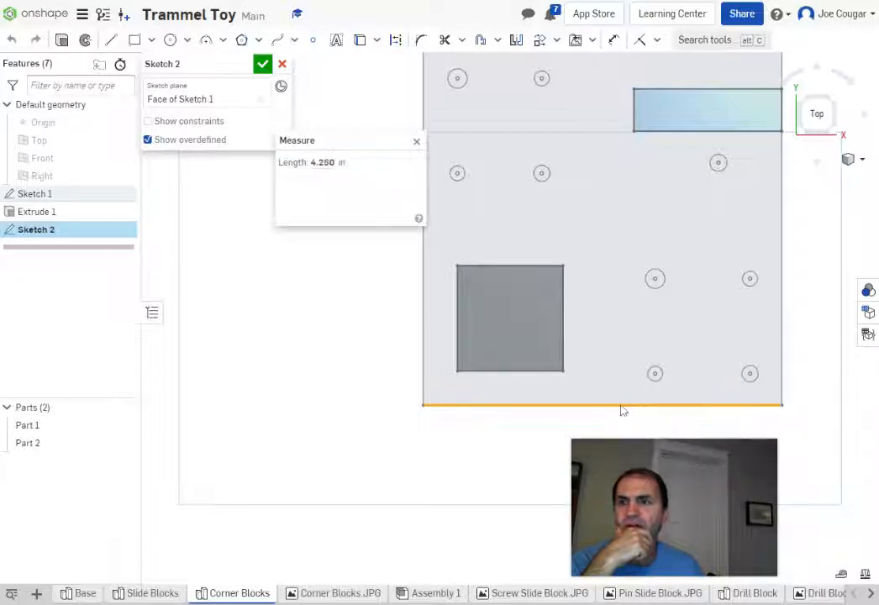
click(415, 148)
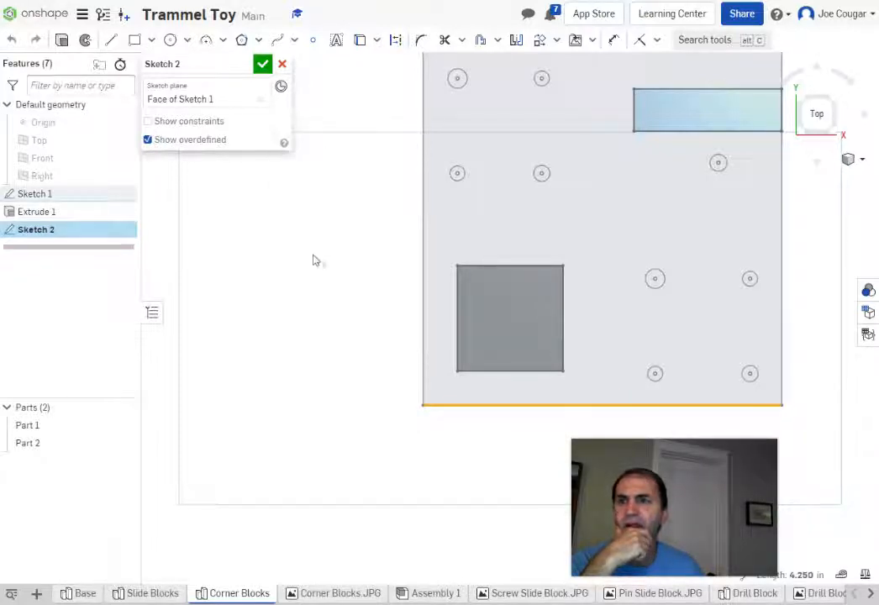
click(294, 356)
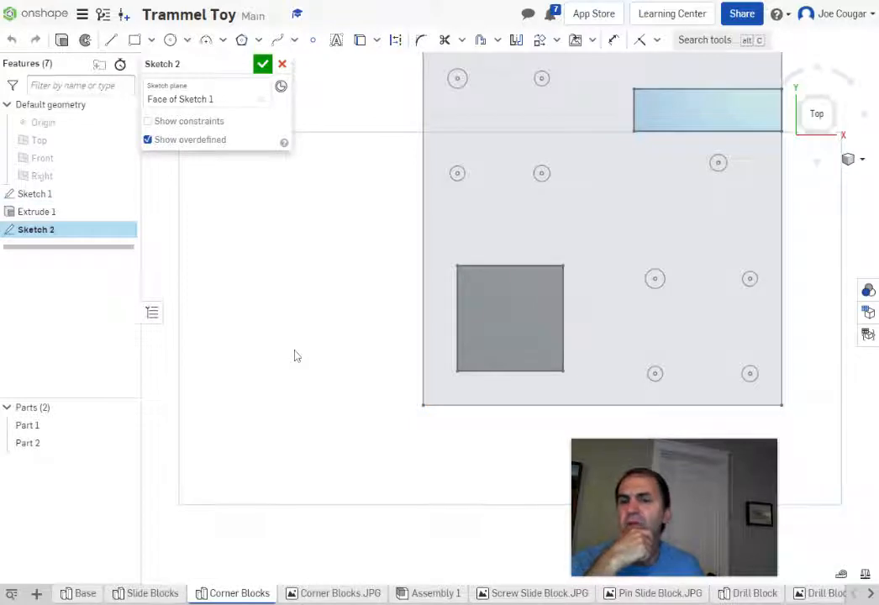
Step: In Slide Blocks, measure the green block's 0.734 in edge spacing, then switch to Base
click(148, 593)
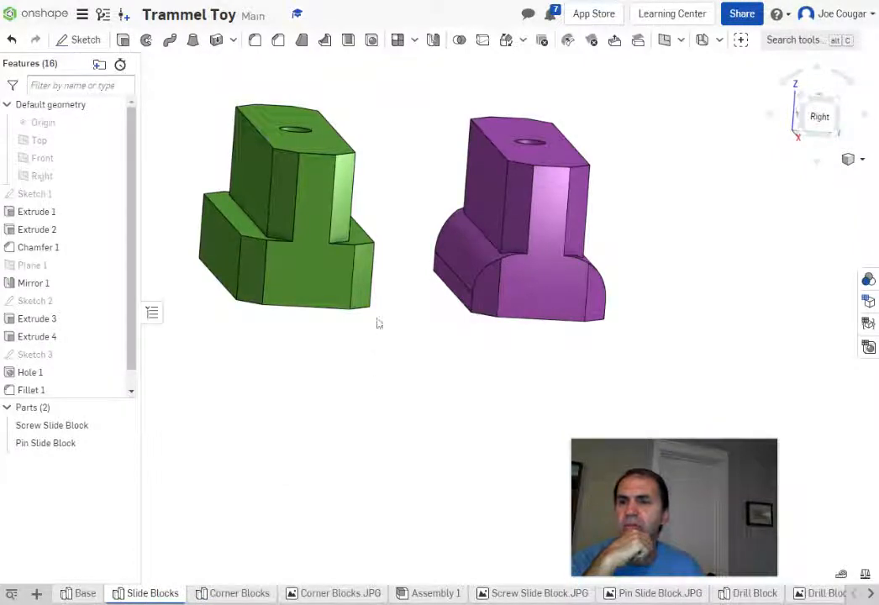
right_drag(391, 307, 387, 343)
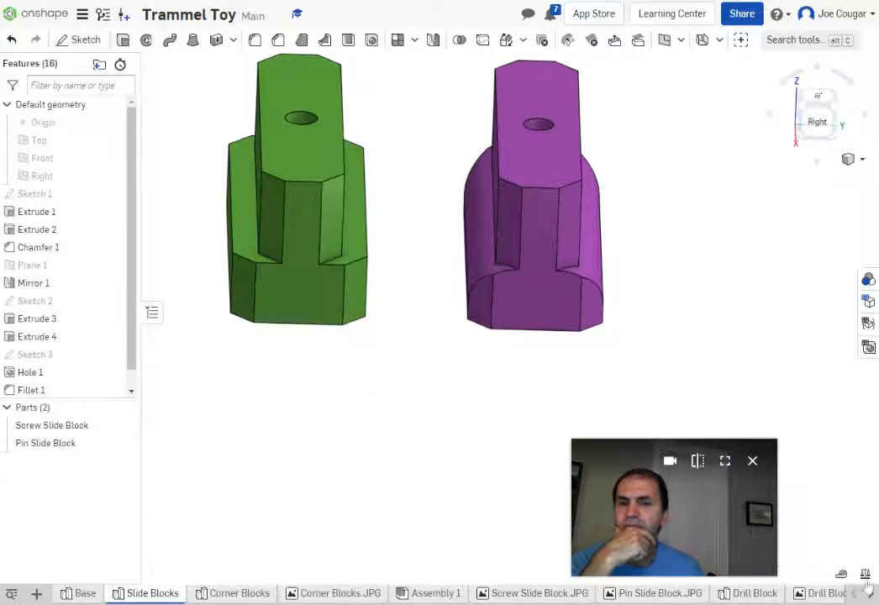
click(842, 575)
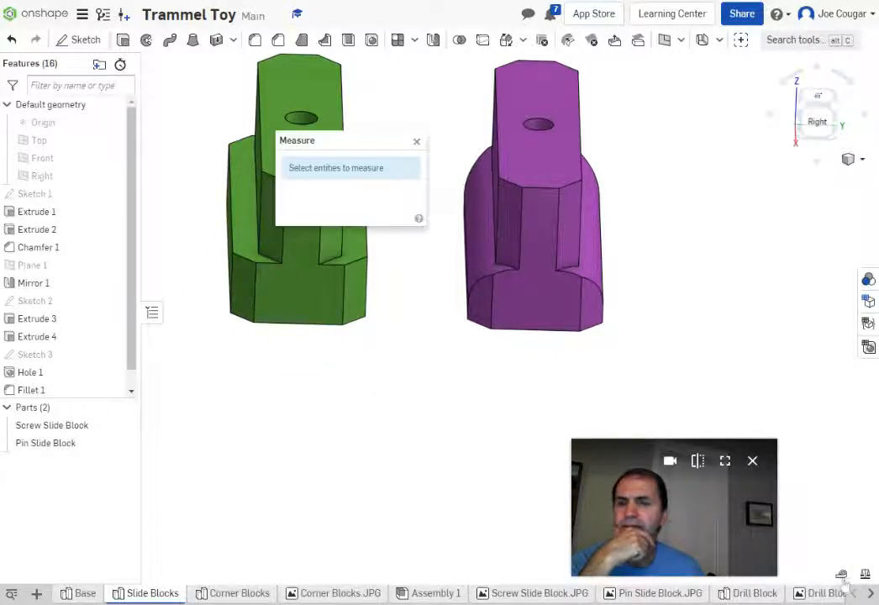
click(367, 242)
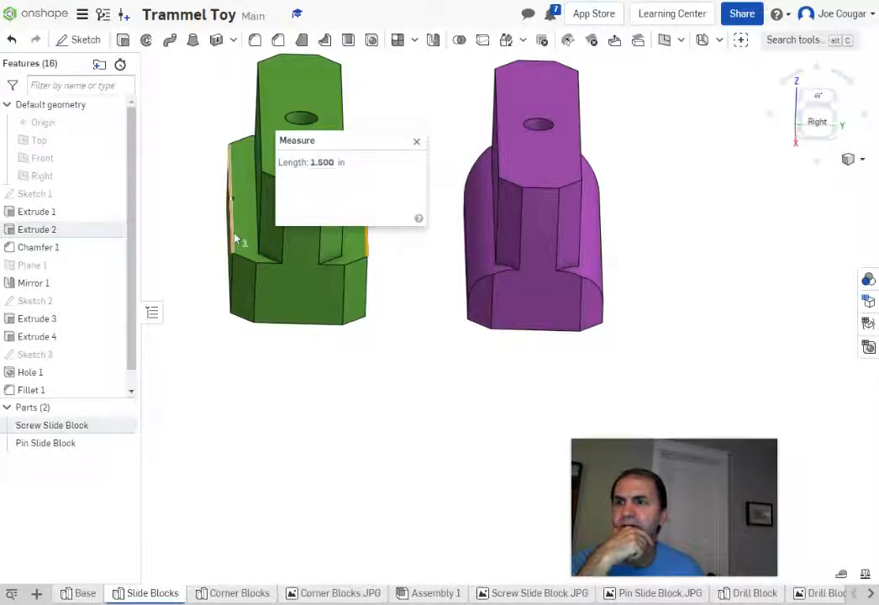
scroll(233, 245, up, 4)
click(233, 246)
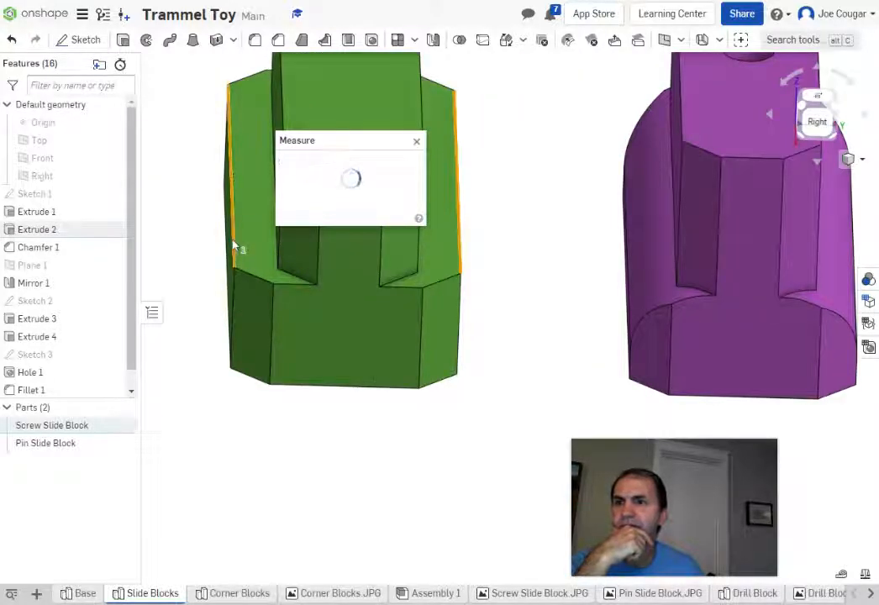
mouse_move(343, 162)
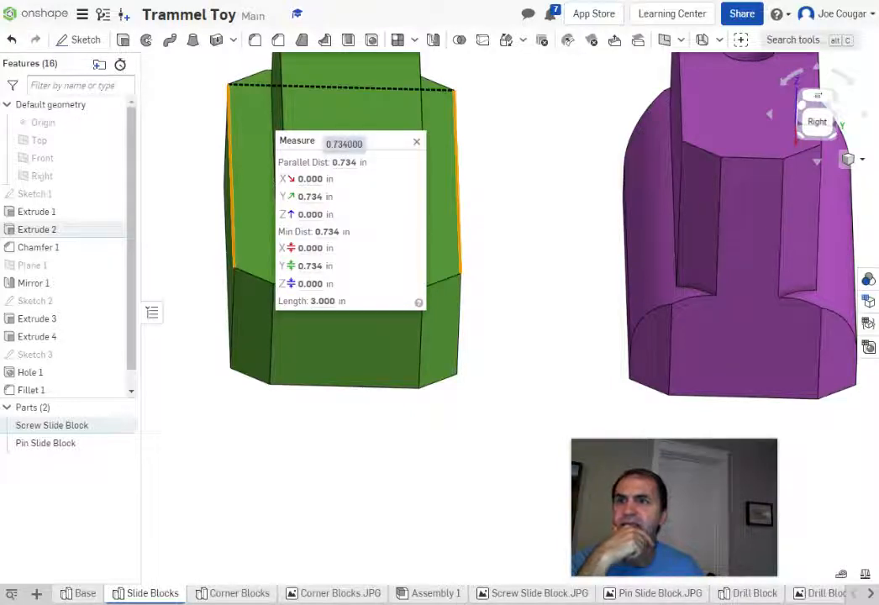
click(416, 144)
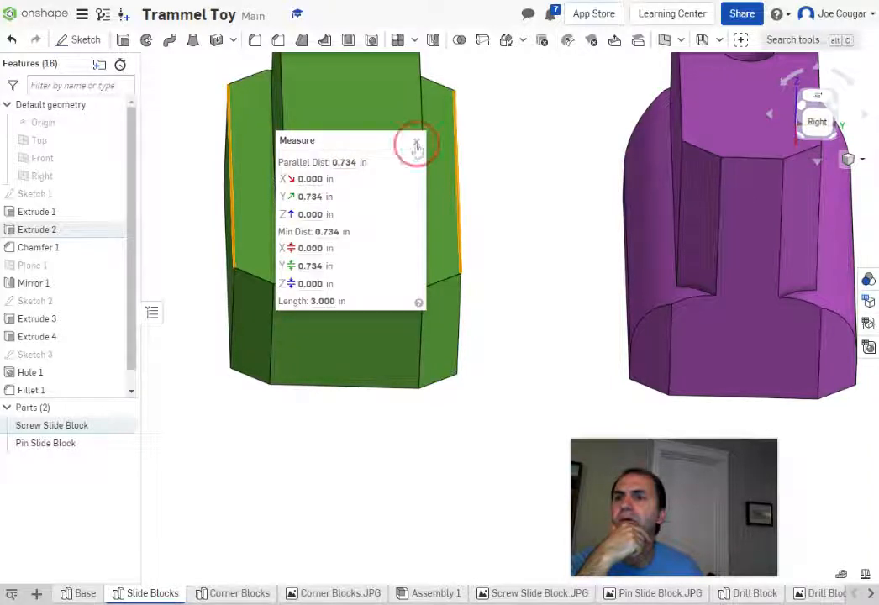
click(316, 423)
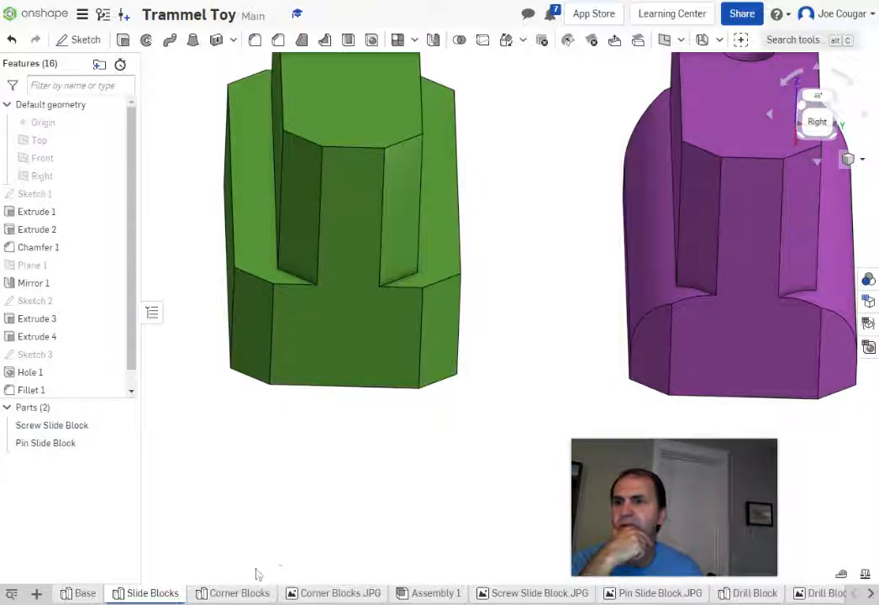
click(84, 594)
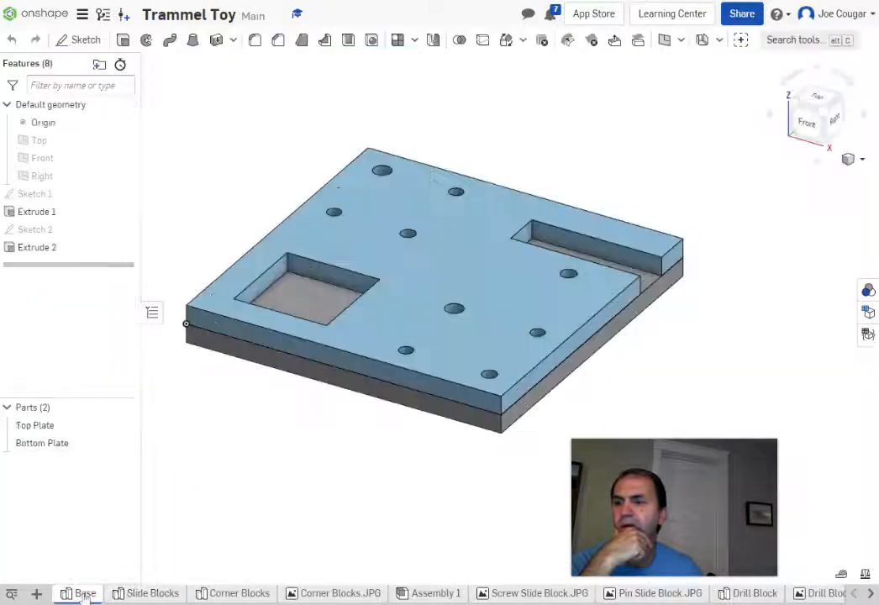
Step: Return to Corner Blocks with Sketch 2 open, panned to the plate's left side
click(248, 594)
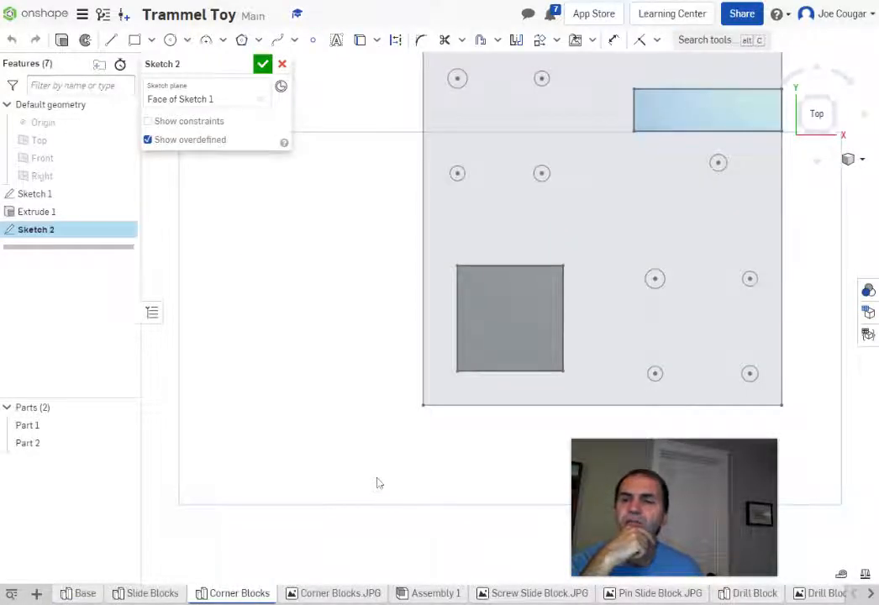
middle_drag(378, 483, 255, 461)
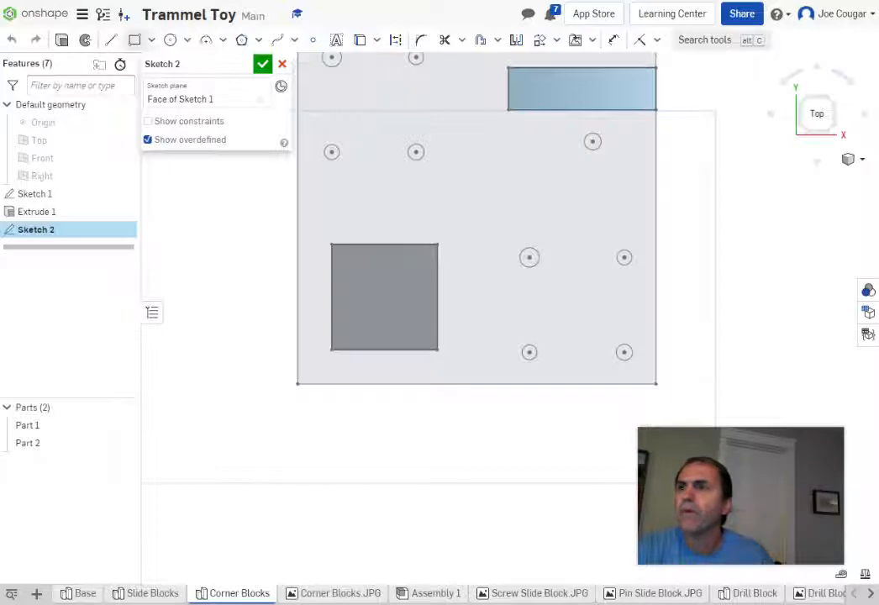
Step: Draw a corner rectangle from the plate's bottom-left corner around the square cutout, discarding a stray one
click(135, 39)
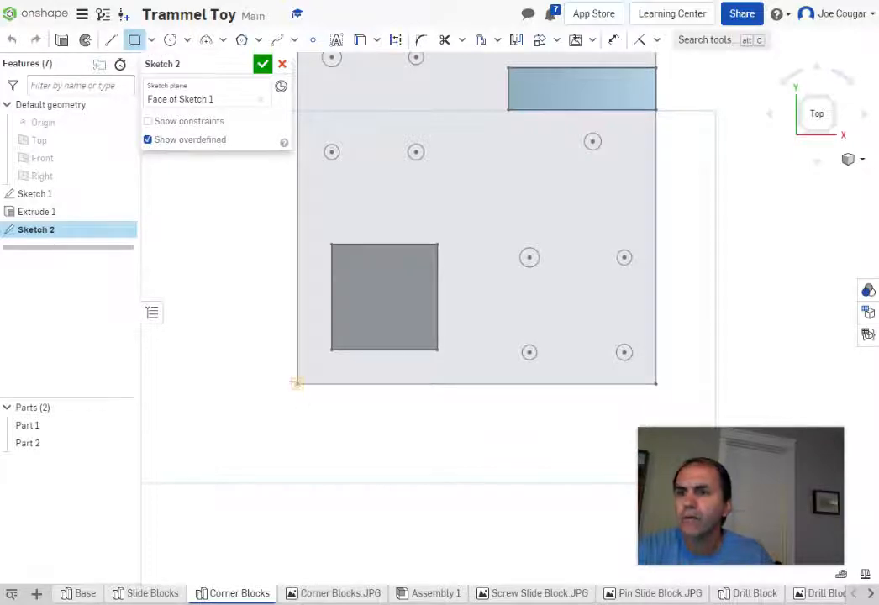
click(297, 383)
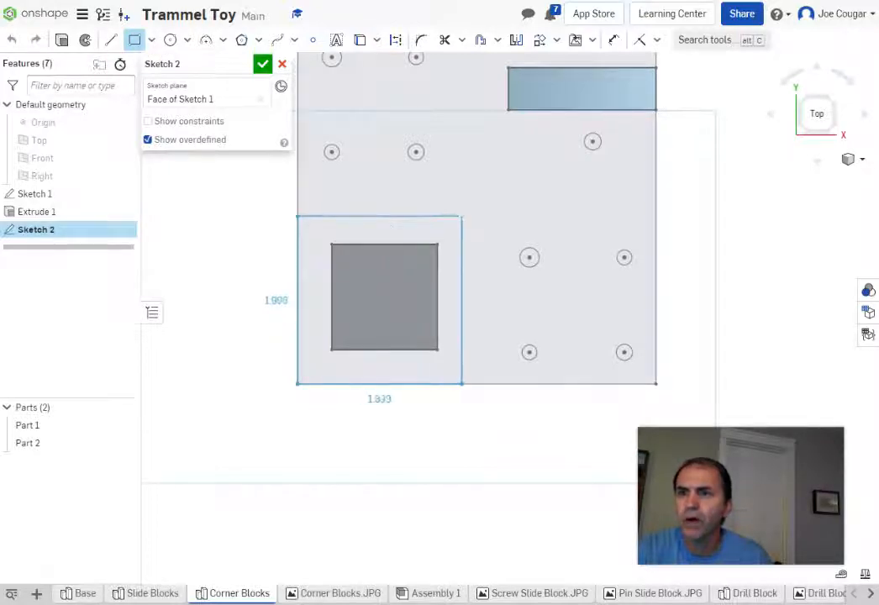
click(464, 211)
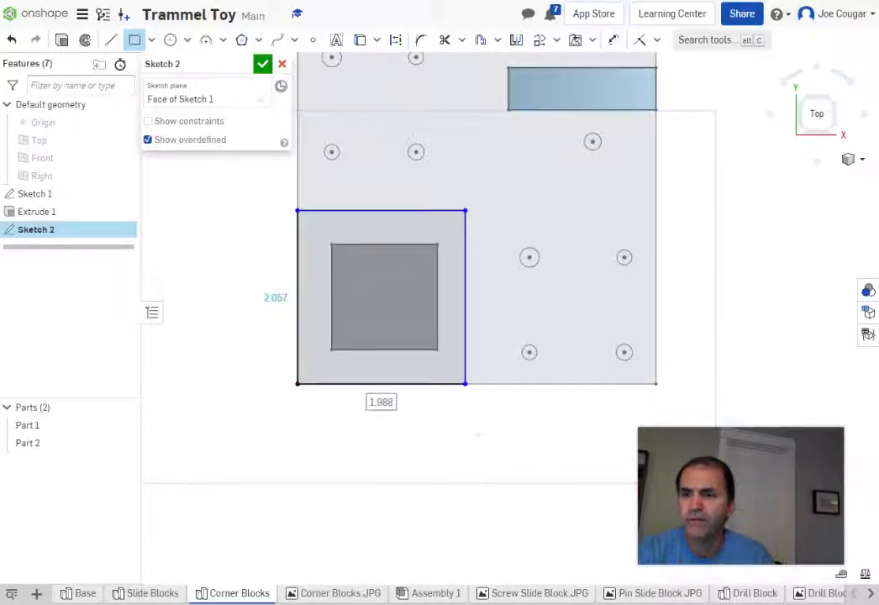
click(370, 403)
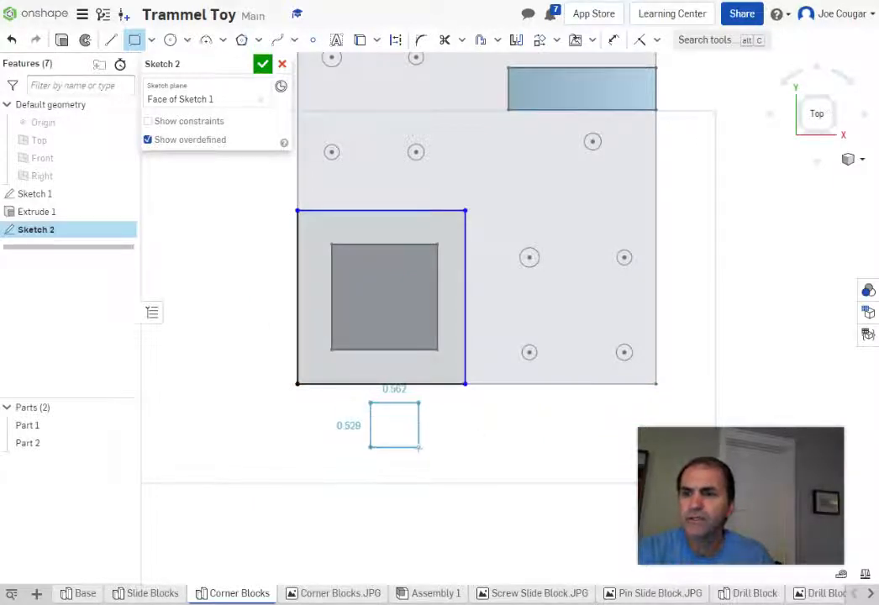
key(Escape)
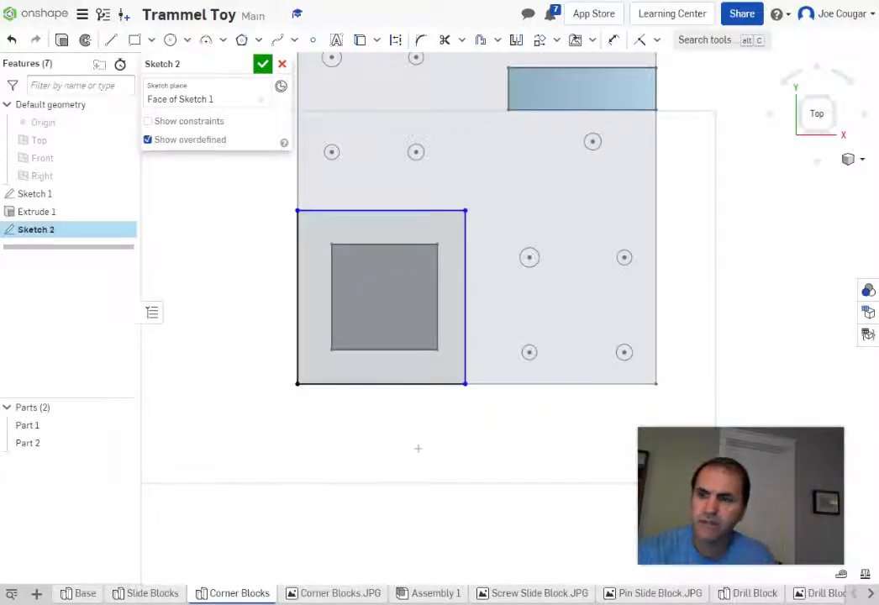
Step: Start a width dimension on the rectangle's bottom edge, placed below it
click(613, 41)
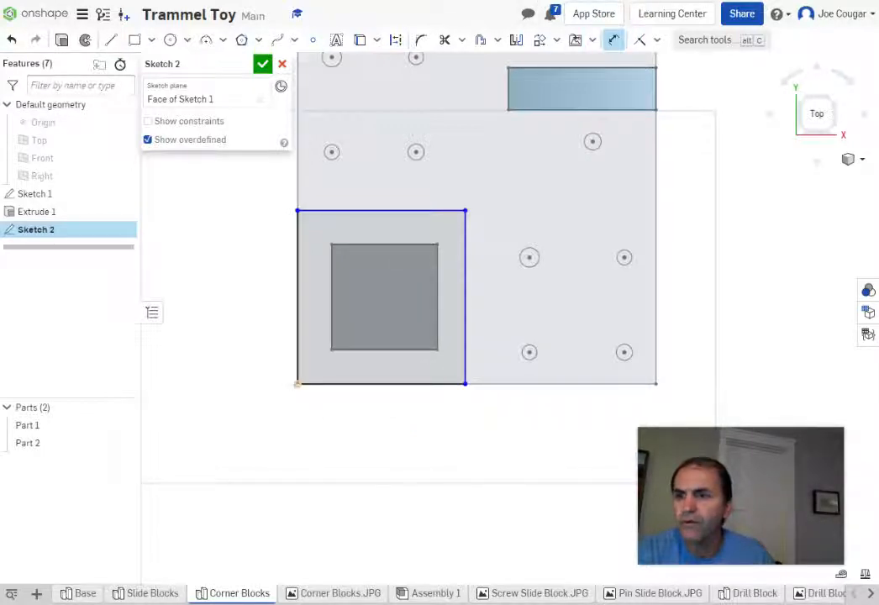
click(301, 385)
click(370, 429)
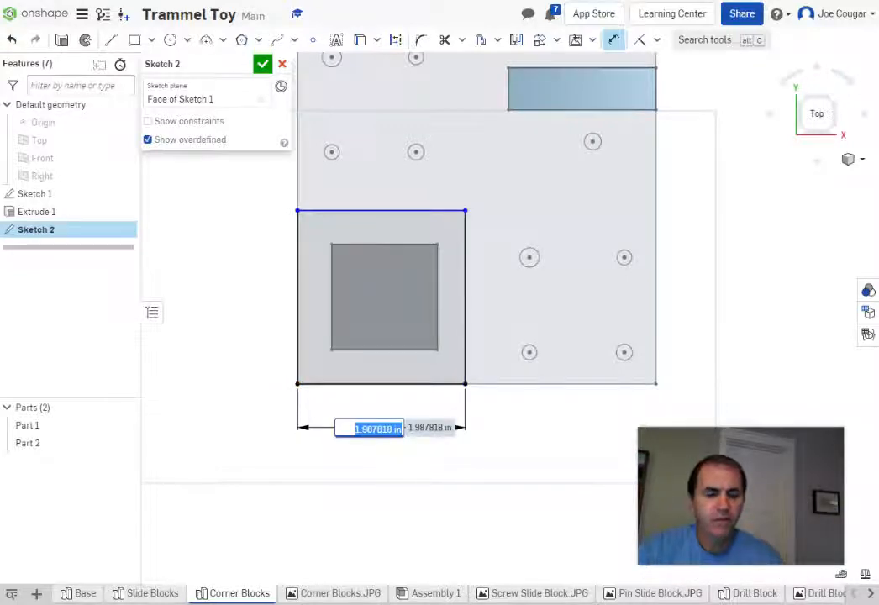
Step: Set the rectangle's width to 1.75 with an expression built from 4.25, .75 and /2
text(4)
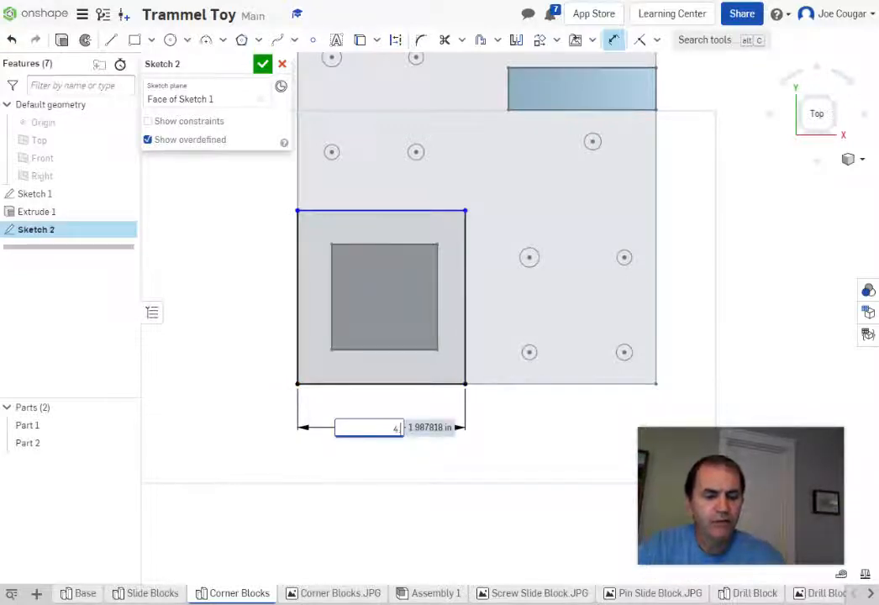
text(.25-.7)
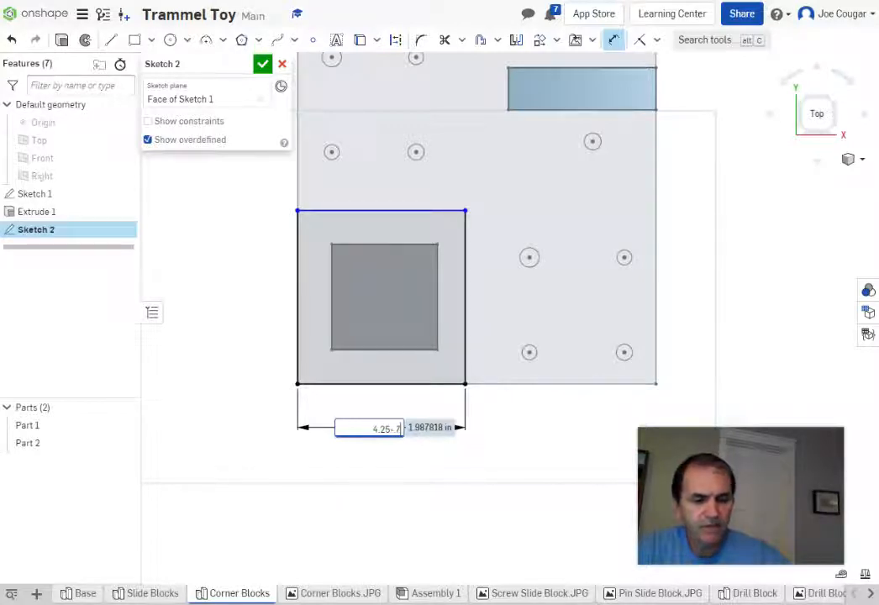
text(5)
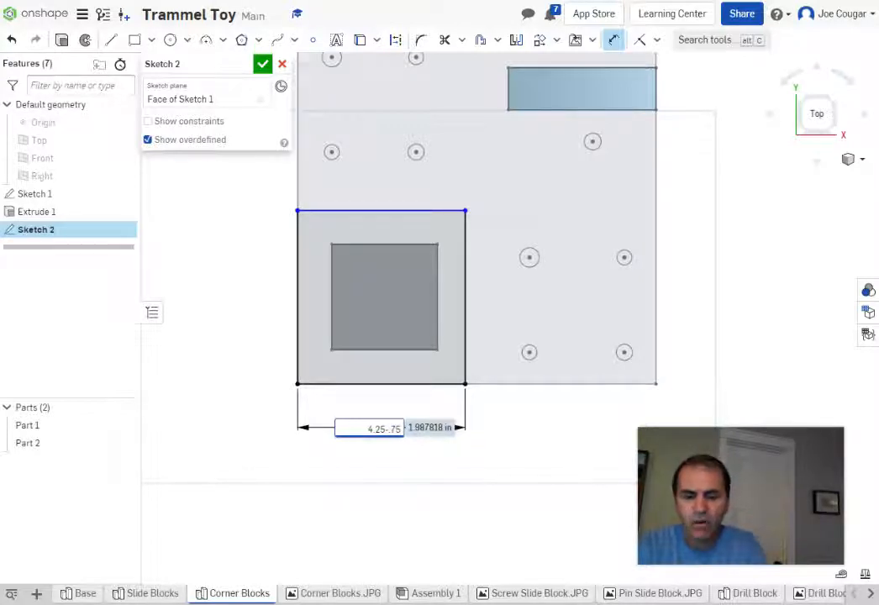
text())
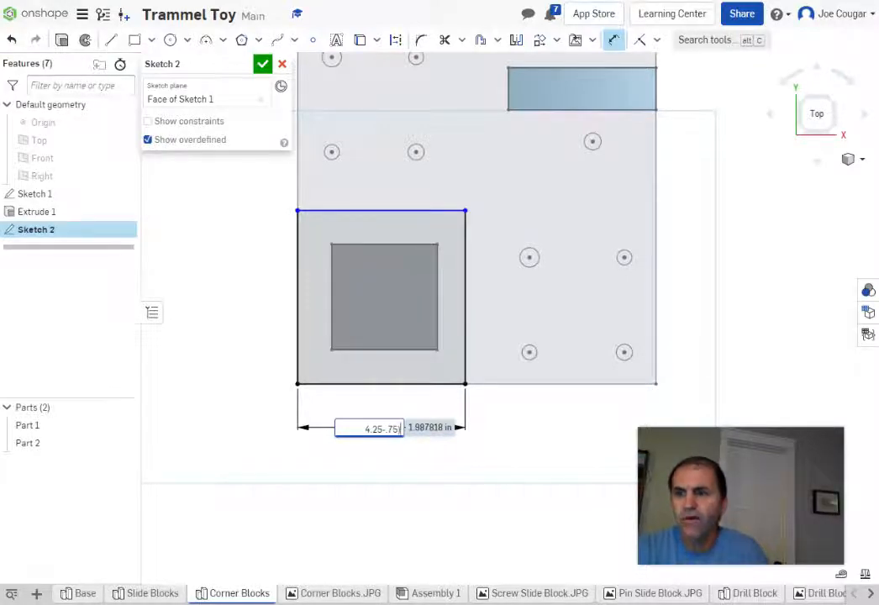
click(363, 429)
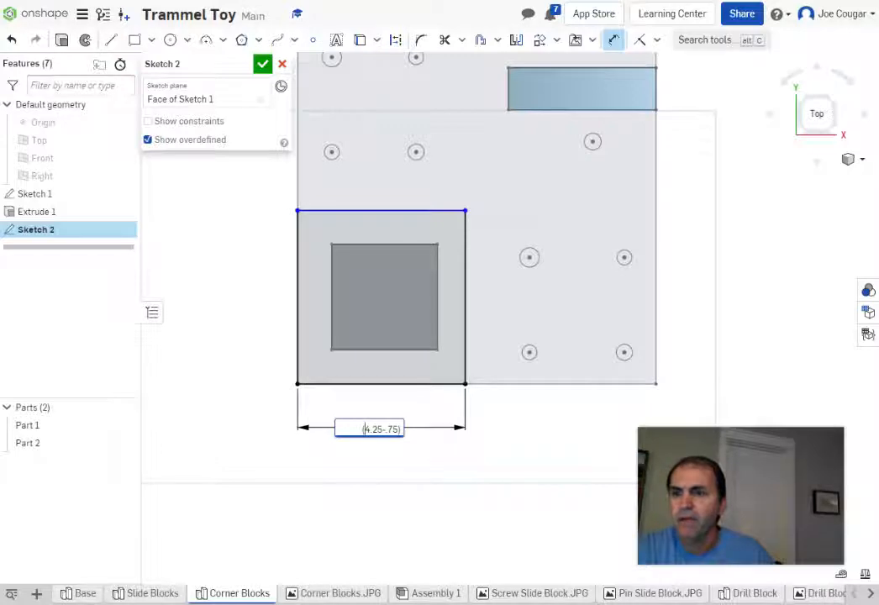
click(402, 429)
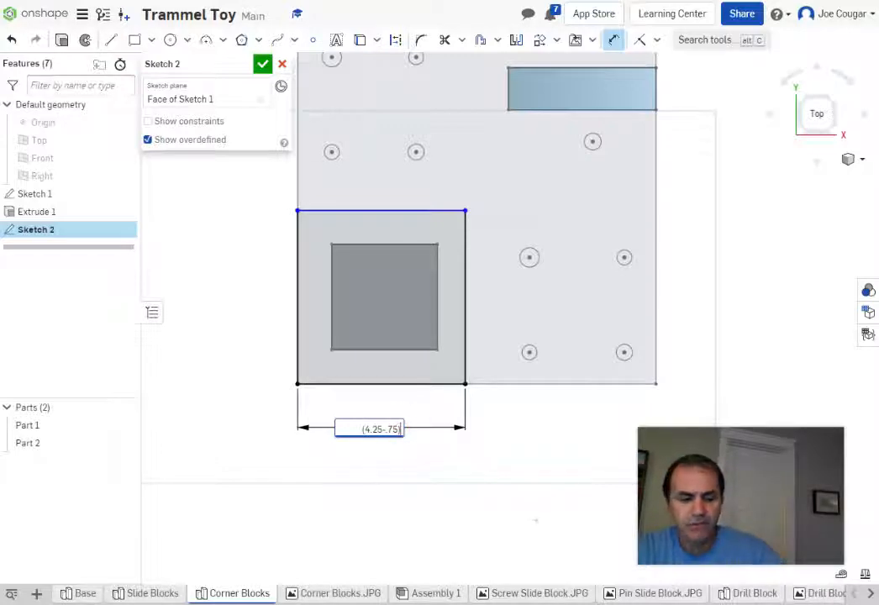
text(/2)
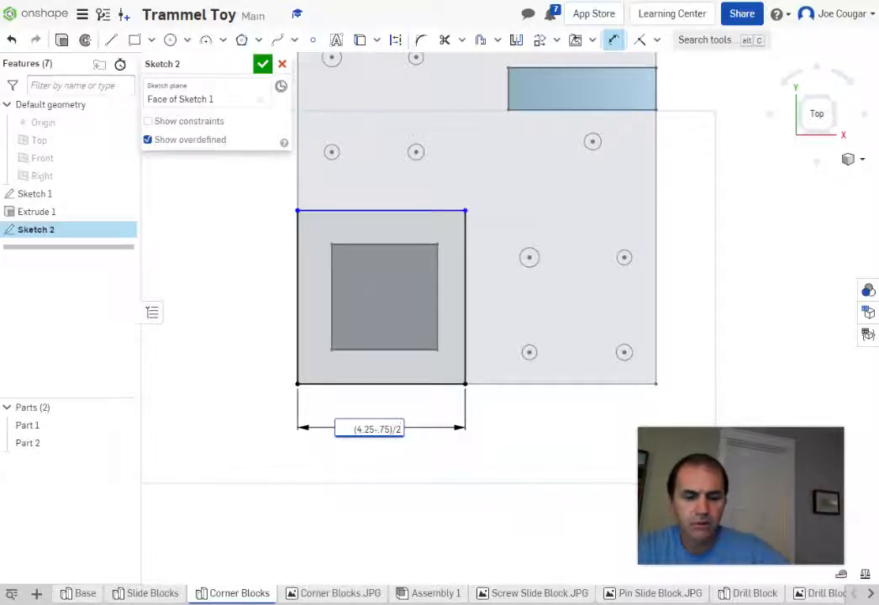
key(Return)
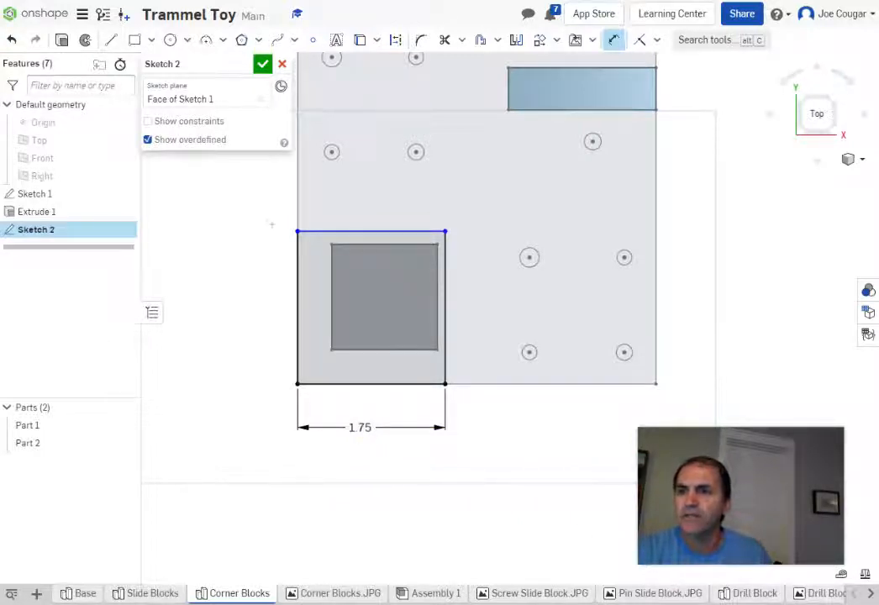
Step: Dimension the rectangle's left side to a 1.75 height, making it square
click(298, 230)
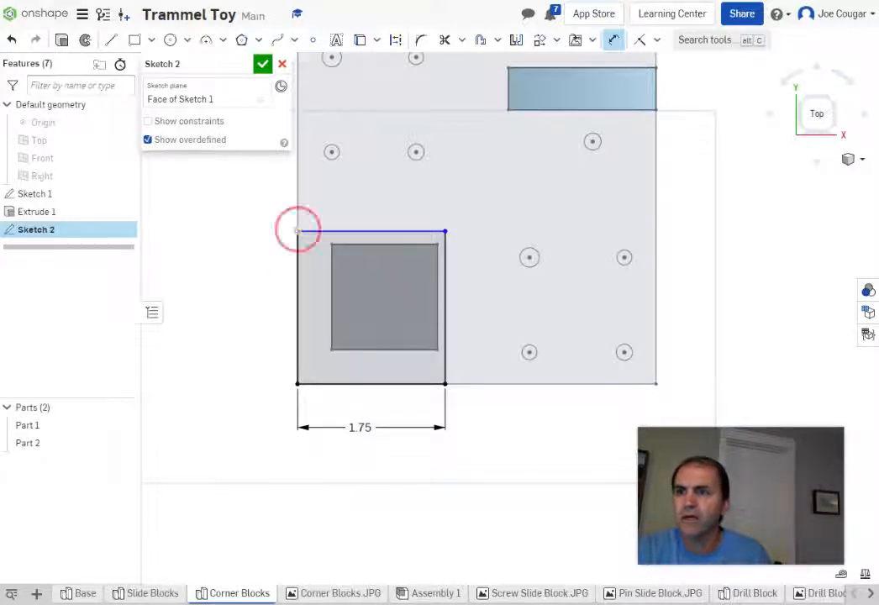
click(298, 384)
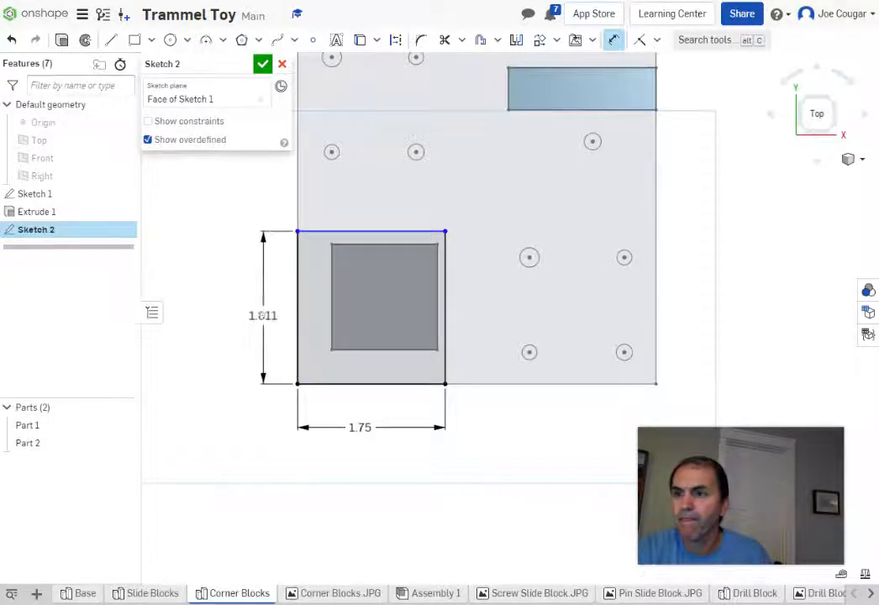
click(263, 313)
text(1.)
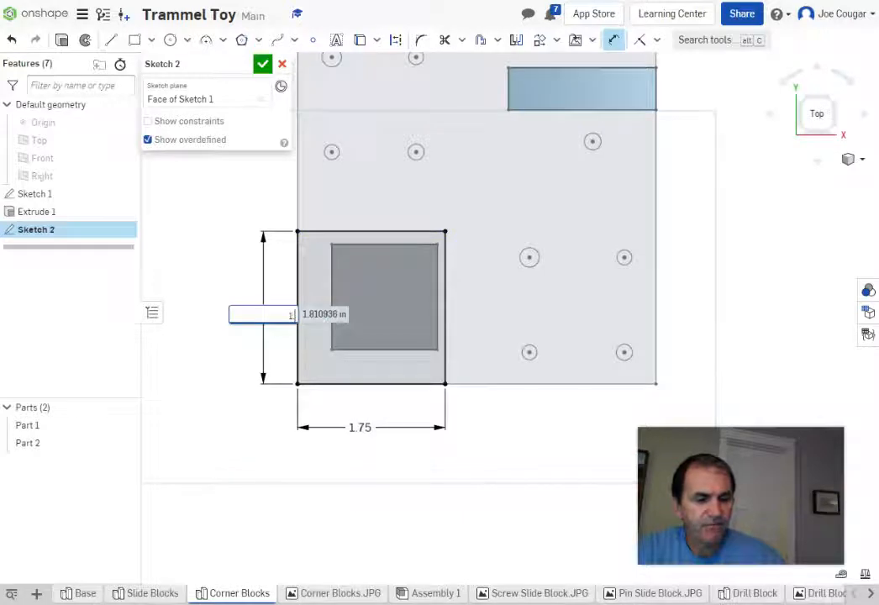
text(75)
key(Return)
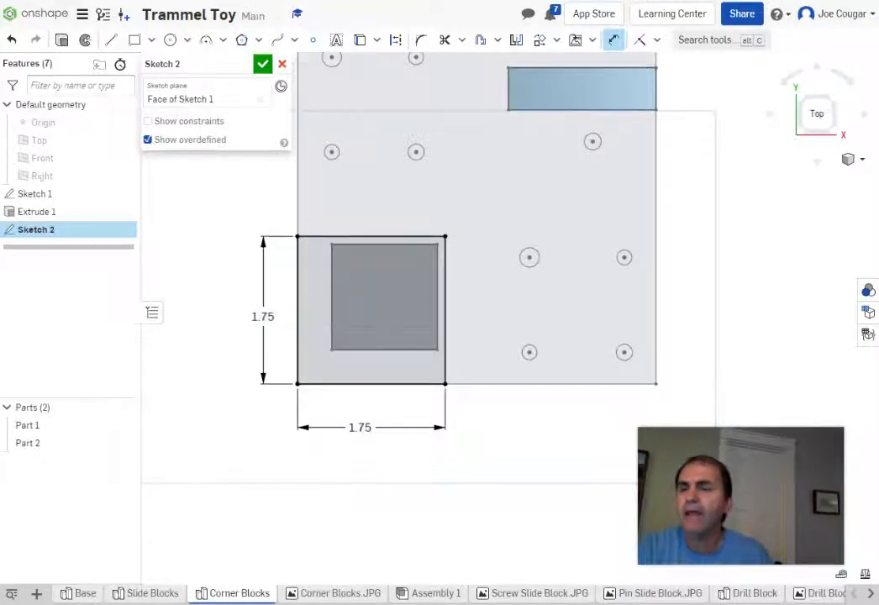
middle_drag(748, 265, 759, 314)
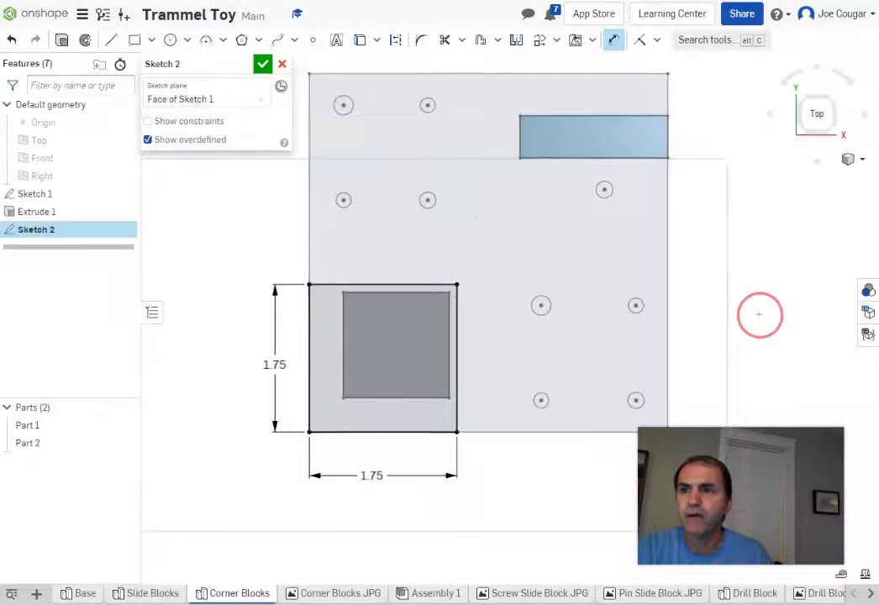
Step: Draw a 1.75 by 1.75 corner rectangle at the plate's top-left corner
click(134, 40)
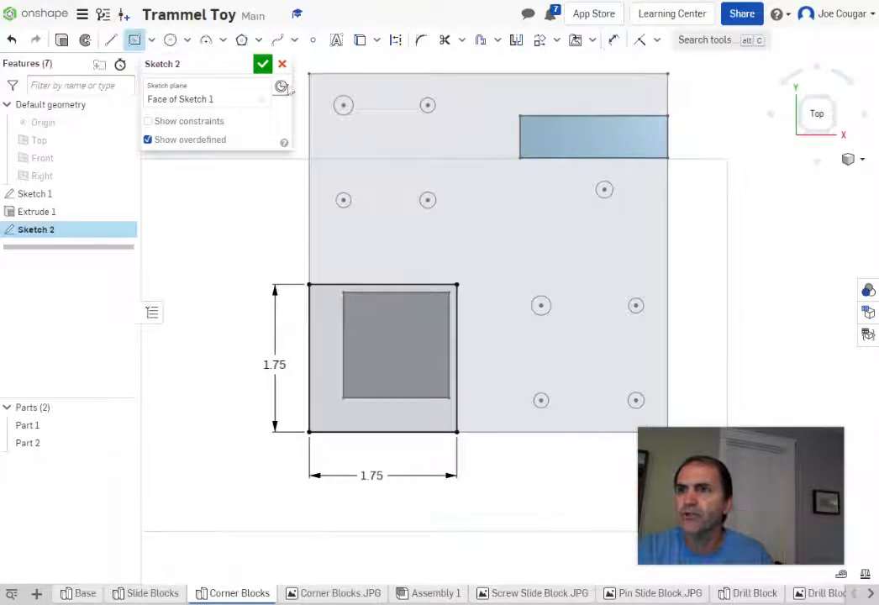
click(309, 74)
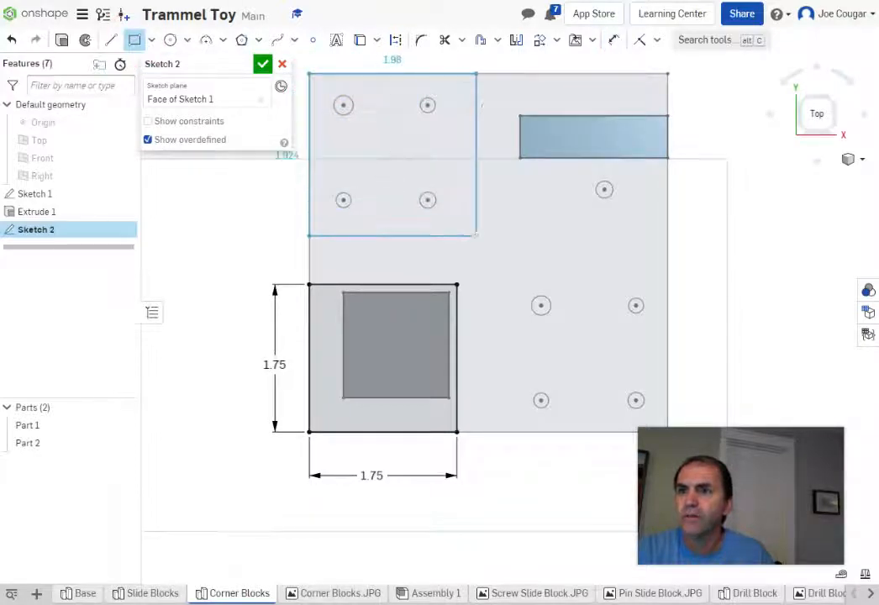
click(476, 235)
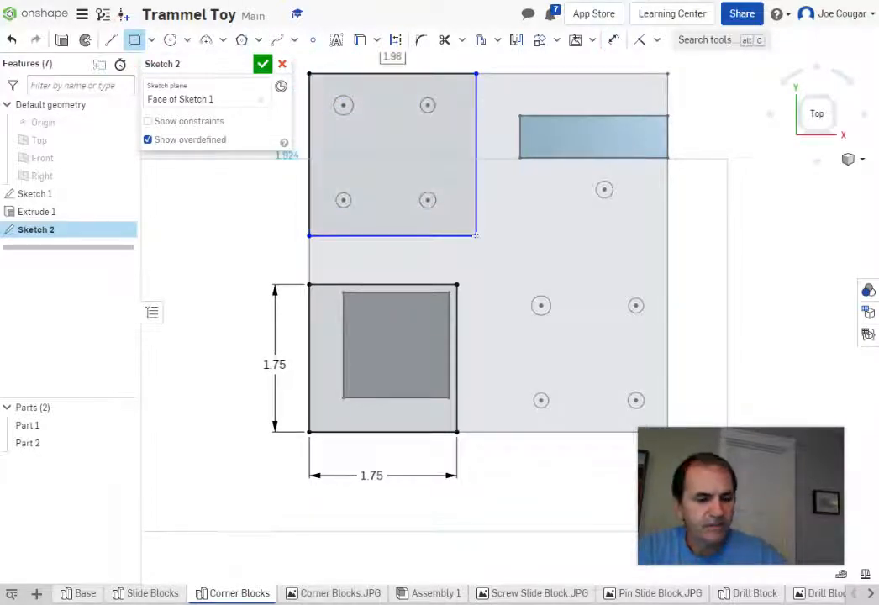
text(1)
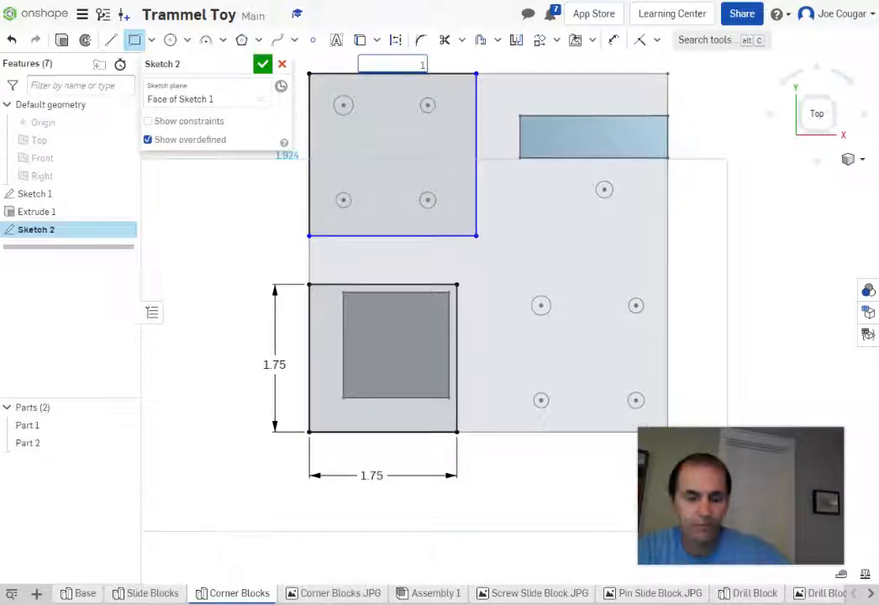
text(.75)
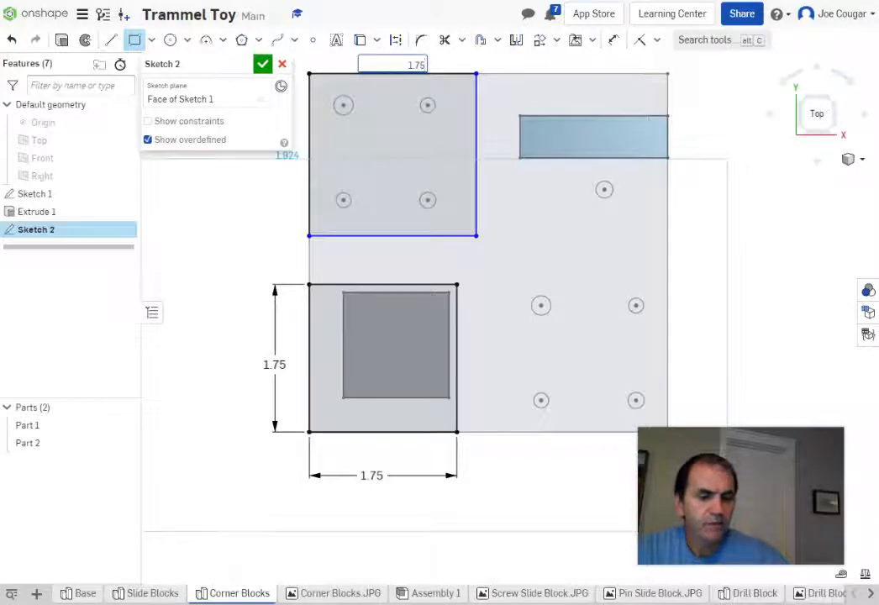
key(Return)
text(1)
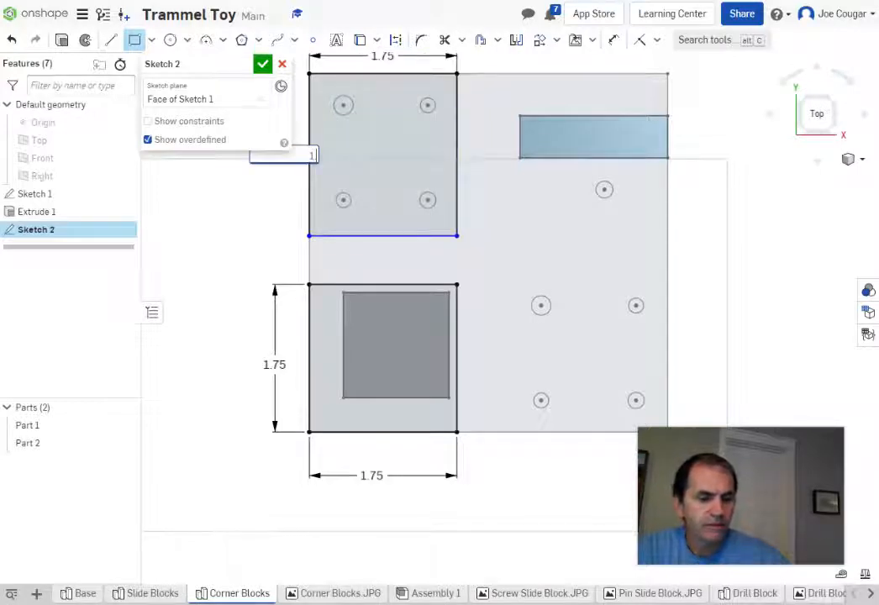
text(.75)
key(Return)
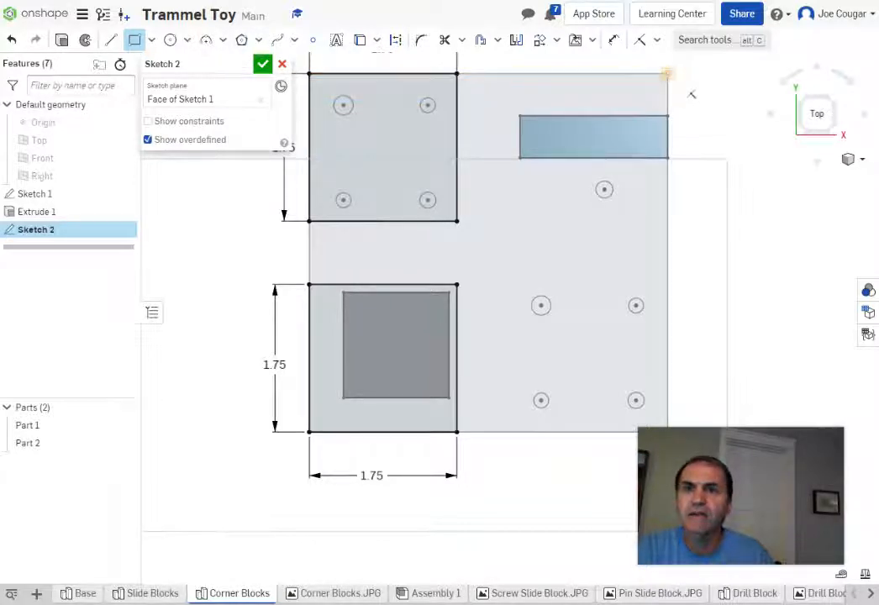
Step: Draw rough rectangles at the plate's top-right and bottom-right corners
click(669, 73)
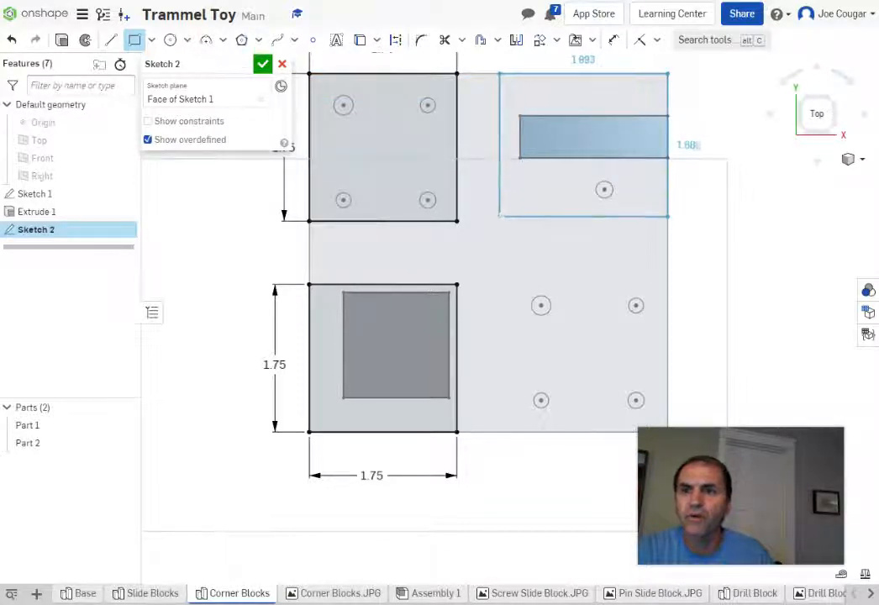
click(499, 219)
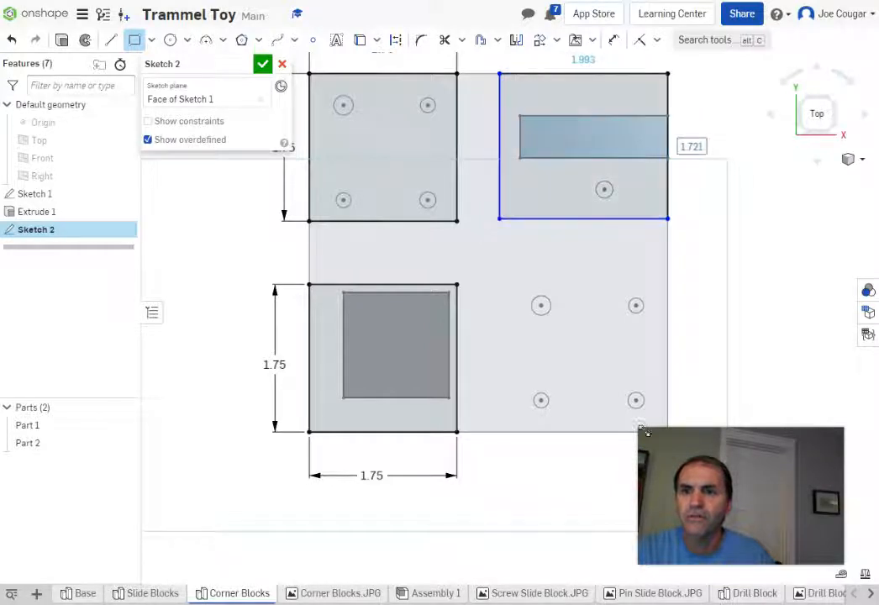
middle_drag(714, 375, 672, 337)
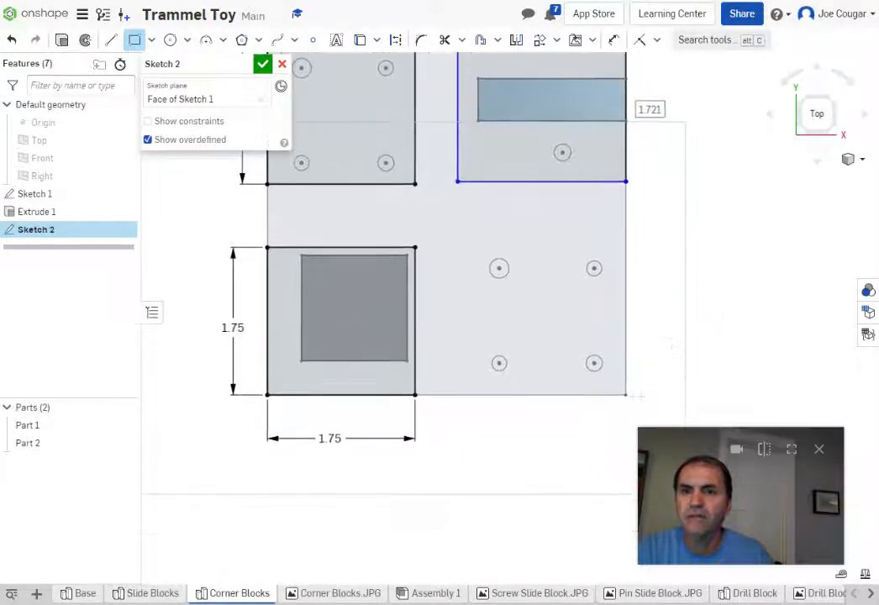
click(626, 395)
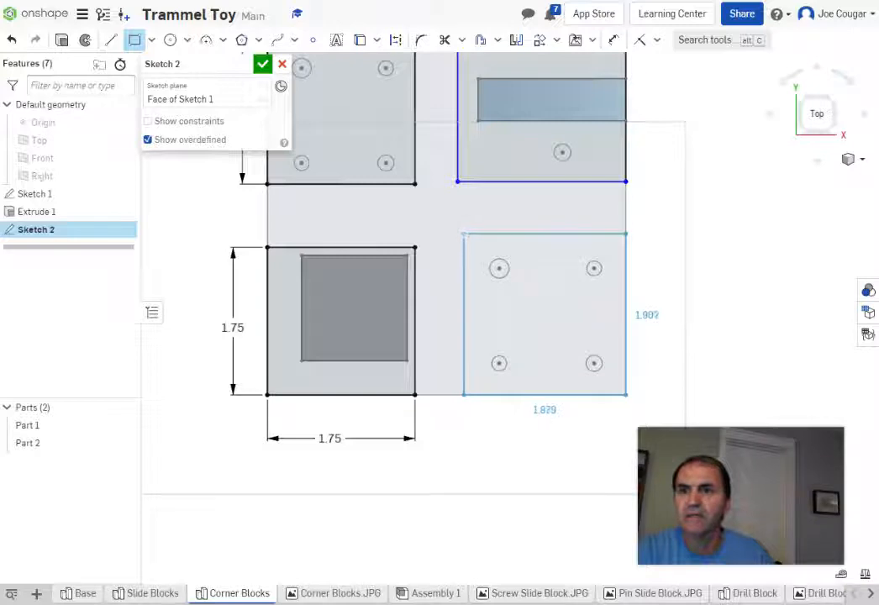
click(460, 233)
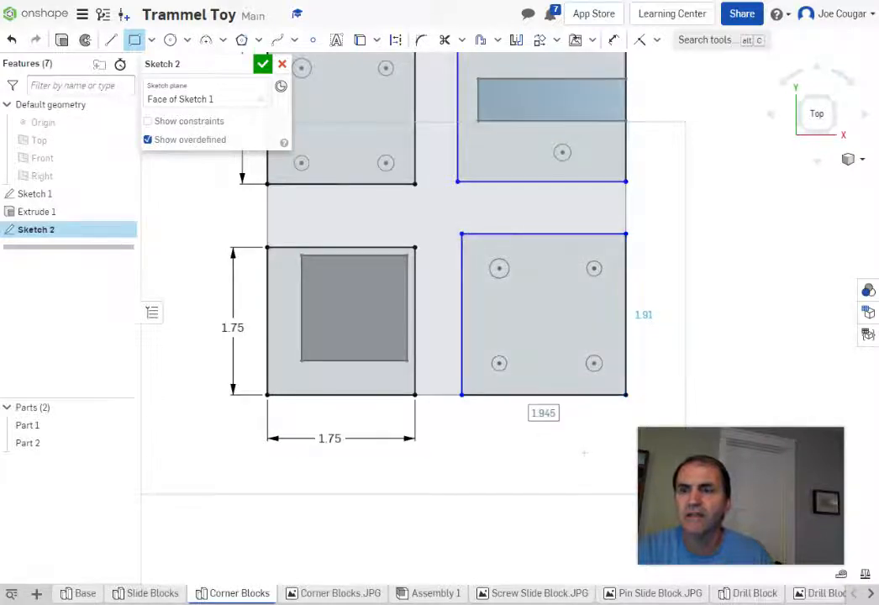
middle_drag(584, 454, 514, 514)
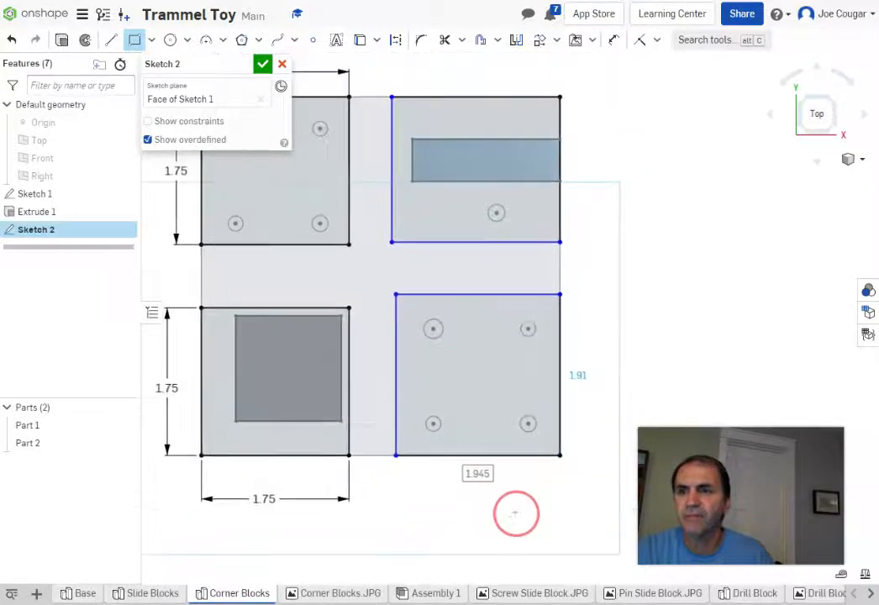
click(656, 43)
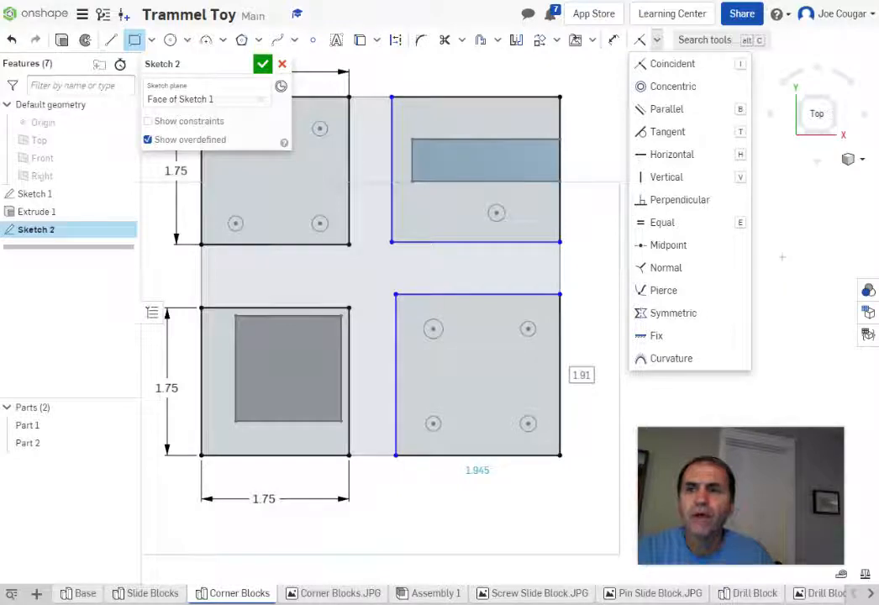
Step: Apply a Horizontal constraint between the upper-left block's and upper-right rectangle's bottom corners
click(640, 154)
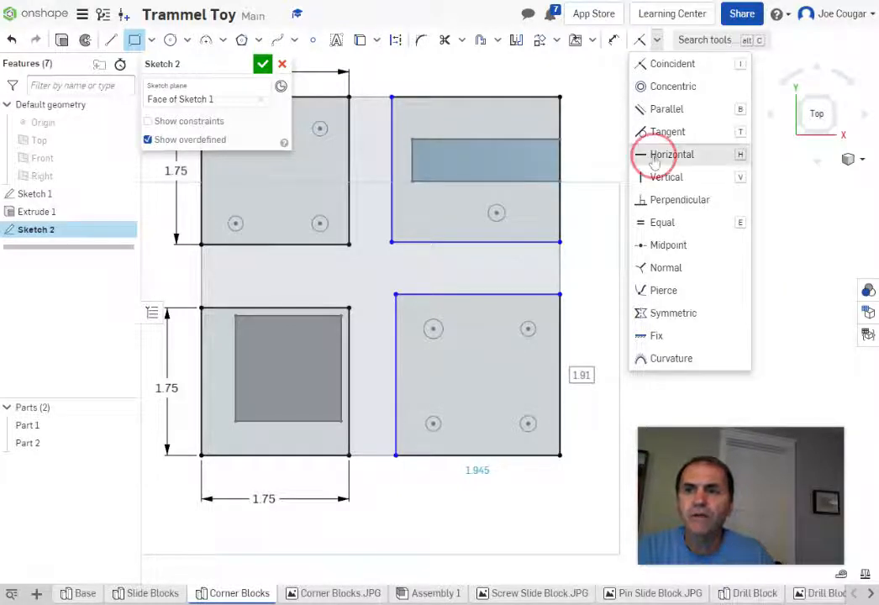
click(392, 242)
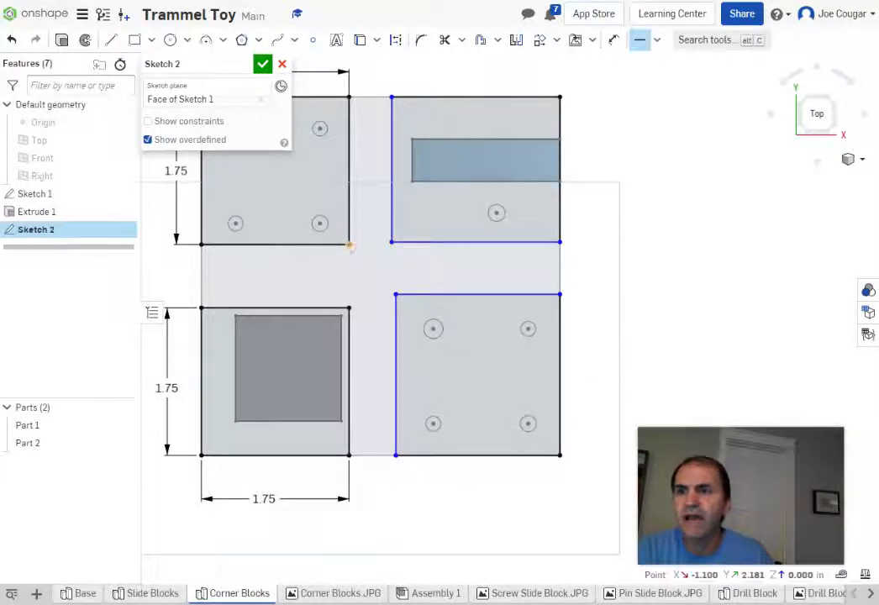
click(349, 245)
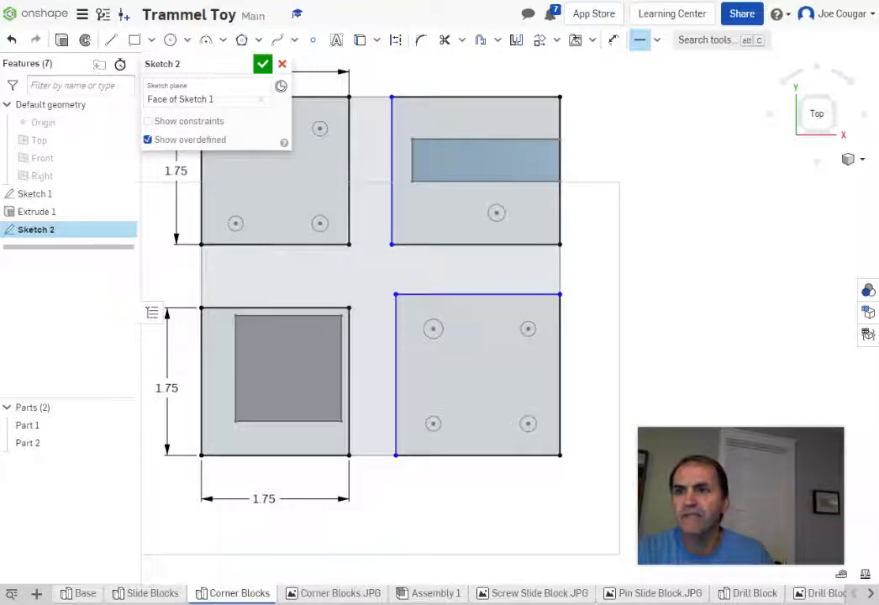
click(615, 41)
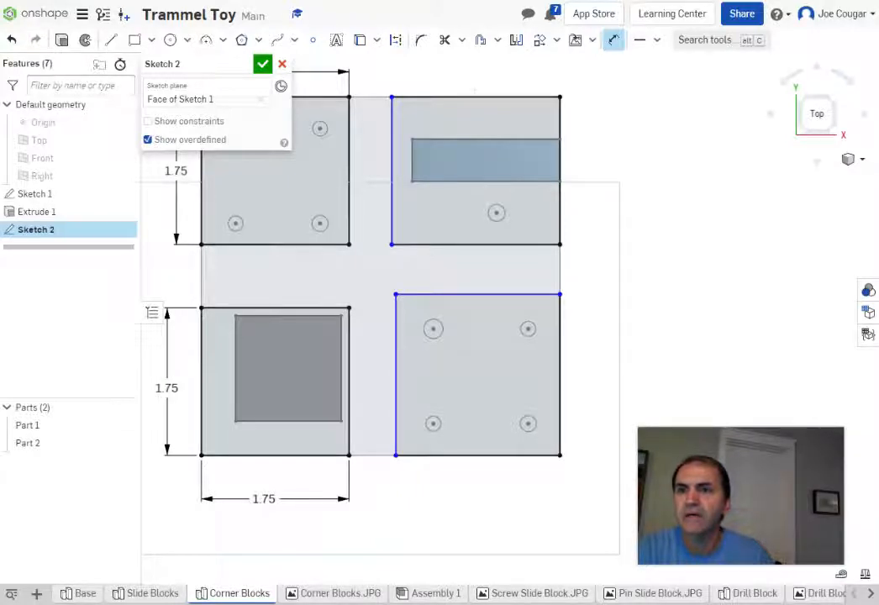
Step: Dimension the upper-right rectangle's top edge at 1.75 and add a 1.75 height dimension
click(474, 96)
click(473, 66)
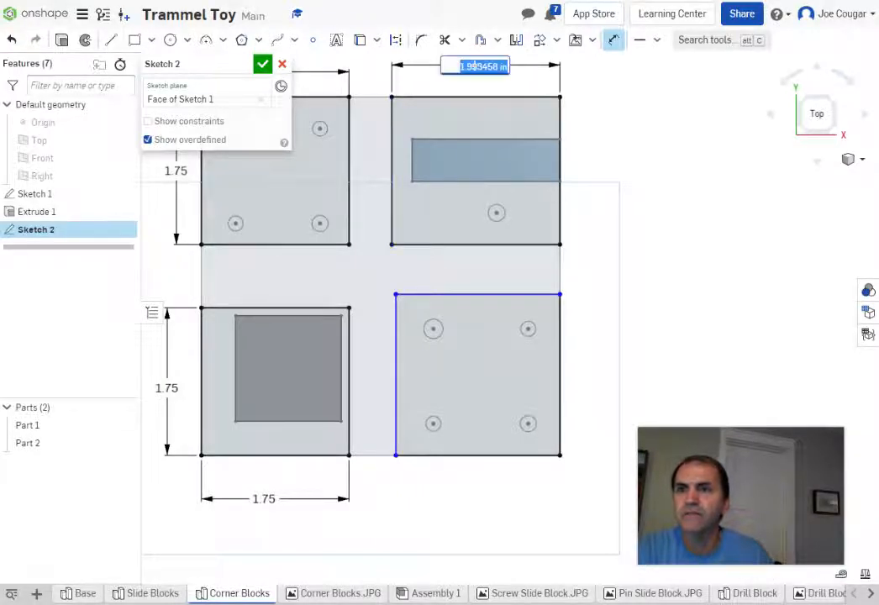
text(1.7)
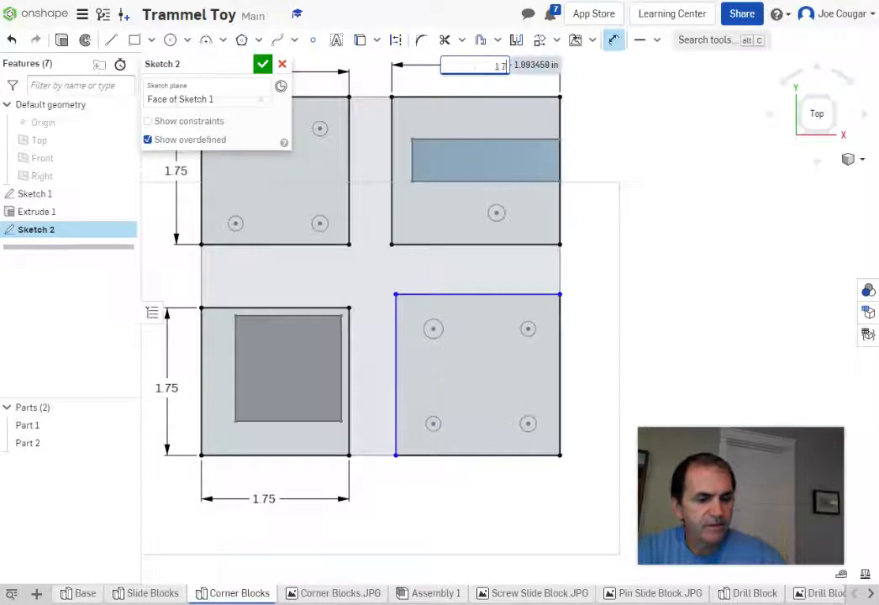
text(5)
key(Return)
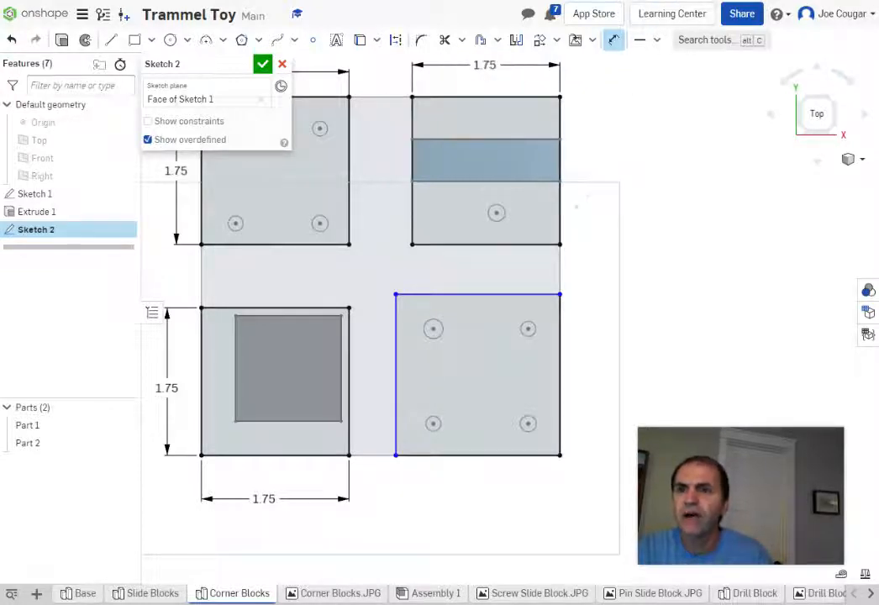
click(560, 217)
click(595, 198)
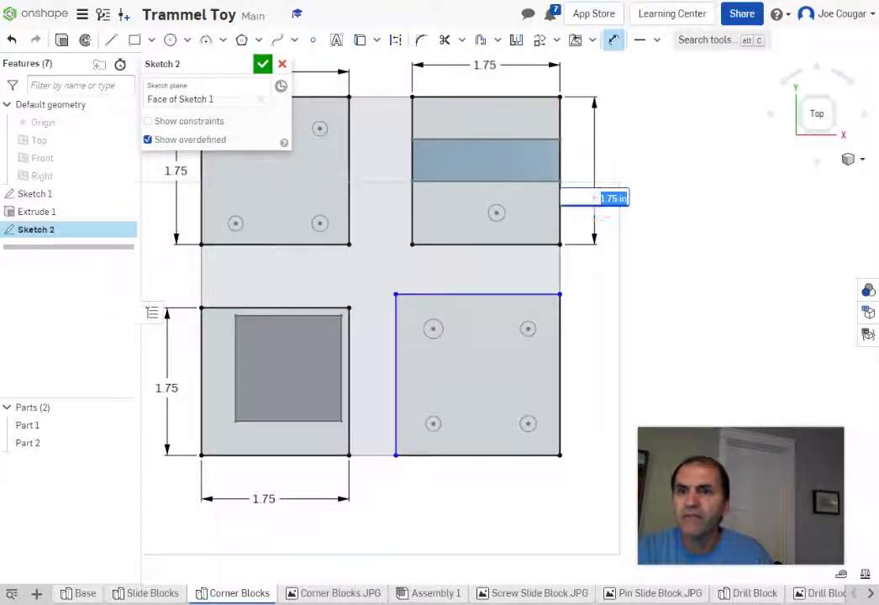
key(Return)
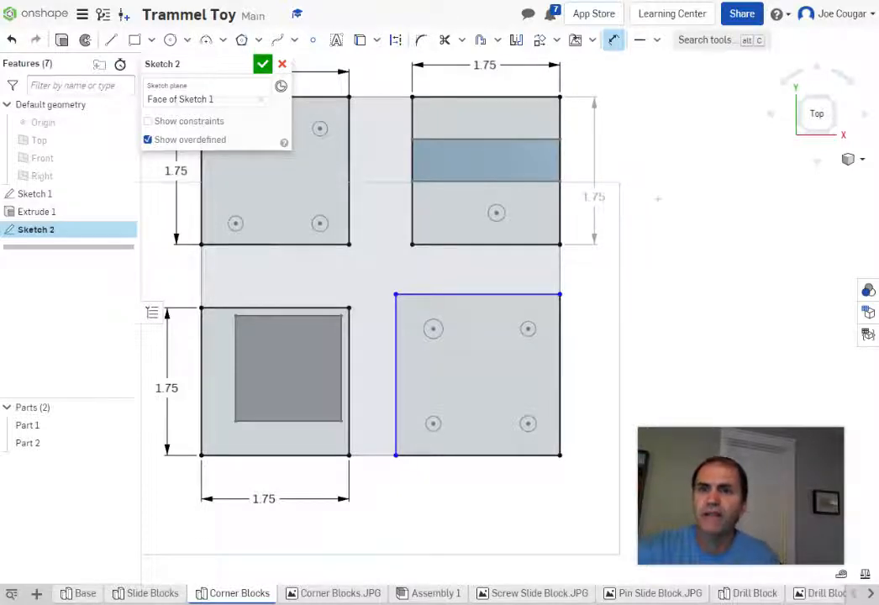
Step: Delete the redundant vertical 1.75 dimension on the upper-right rectangle
key(Escape)
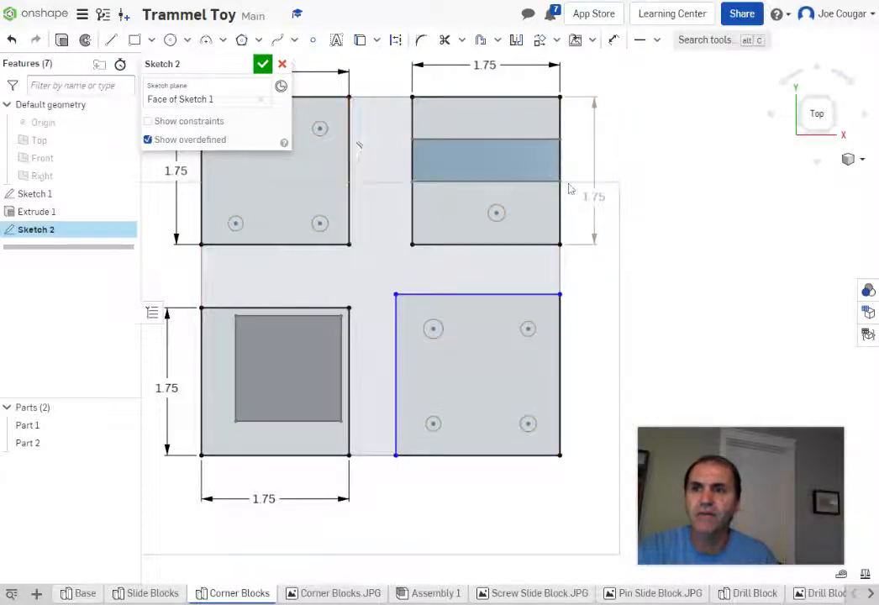
click(601, 196)
right_click(594, 196)
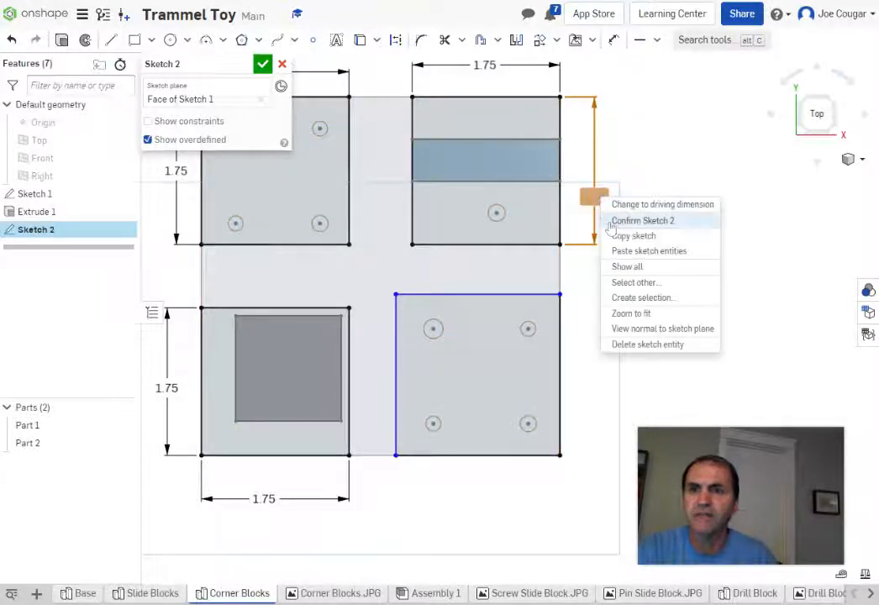
click(614, 345)
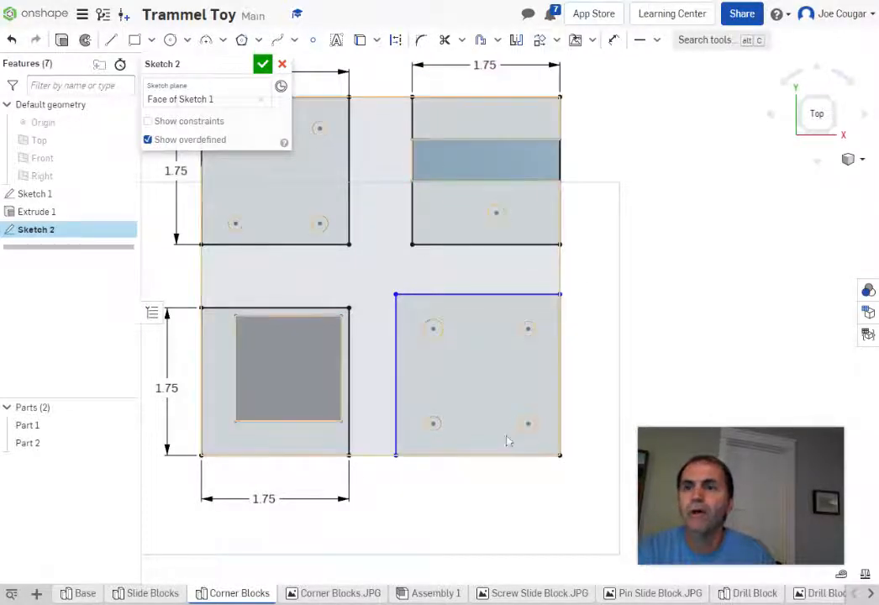
Step: Dimension the lower-right rectangle's top and right edges to 1.75 each
key(d)
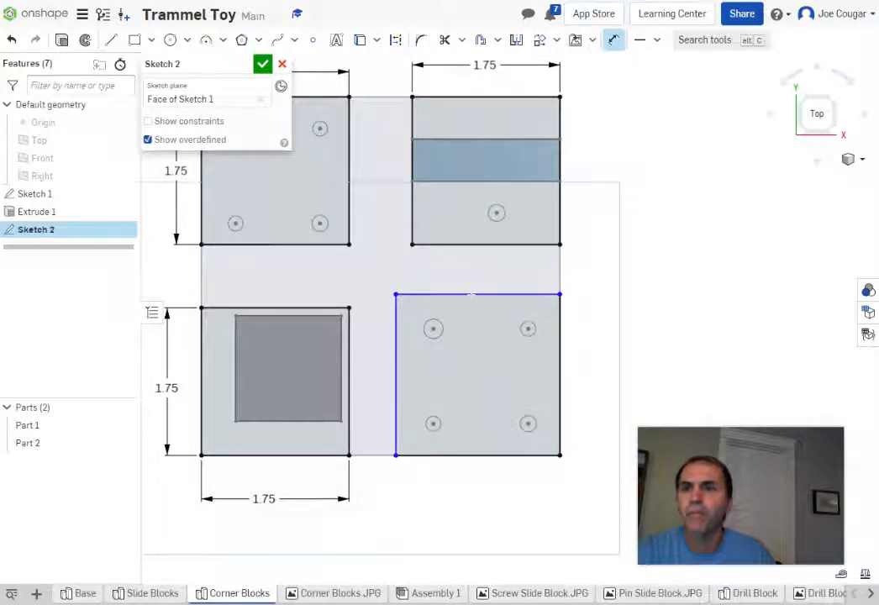
click(475, 294)
click(484, 274)
key(BackSpace)
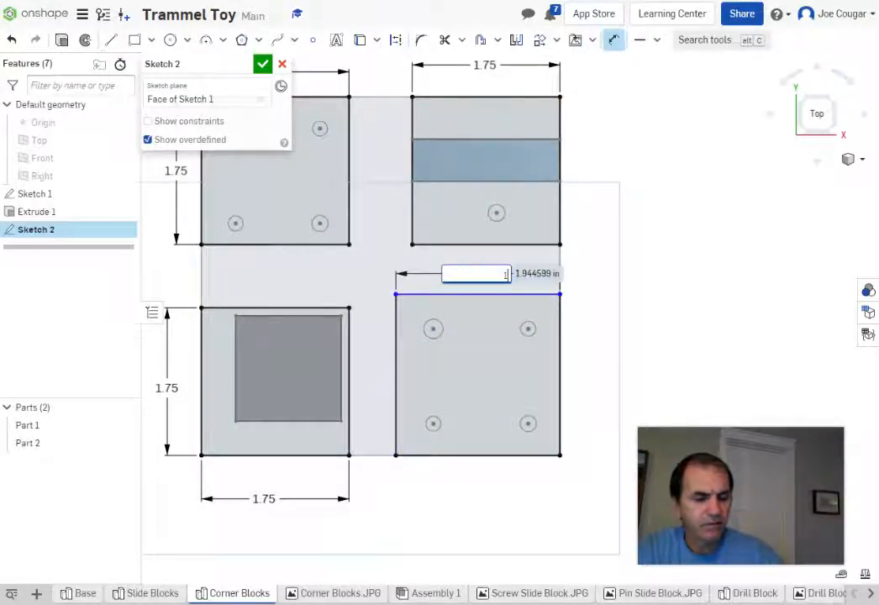
text(1.75)
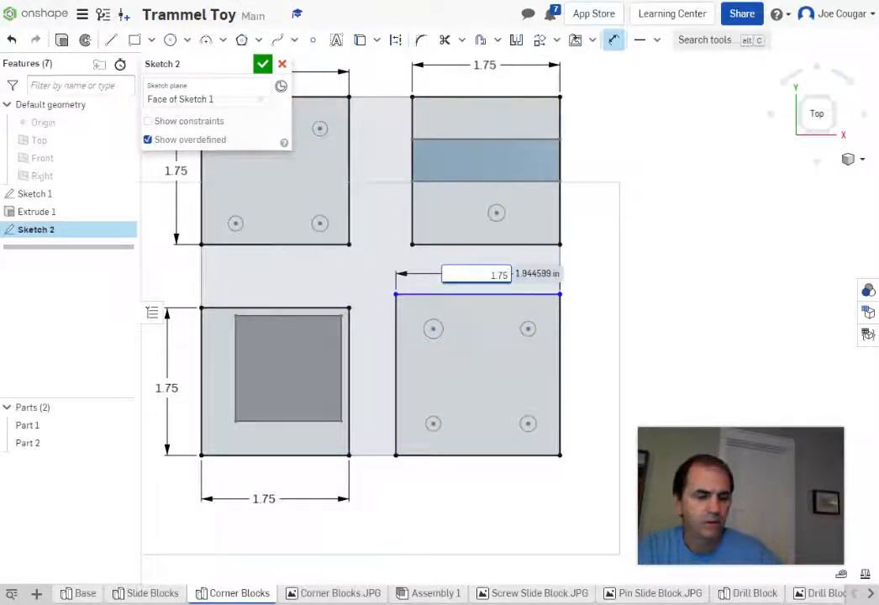
key(Return)
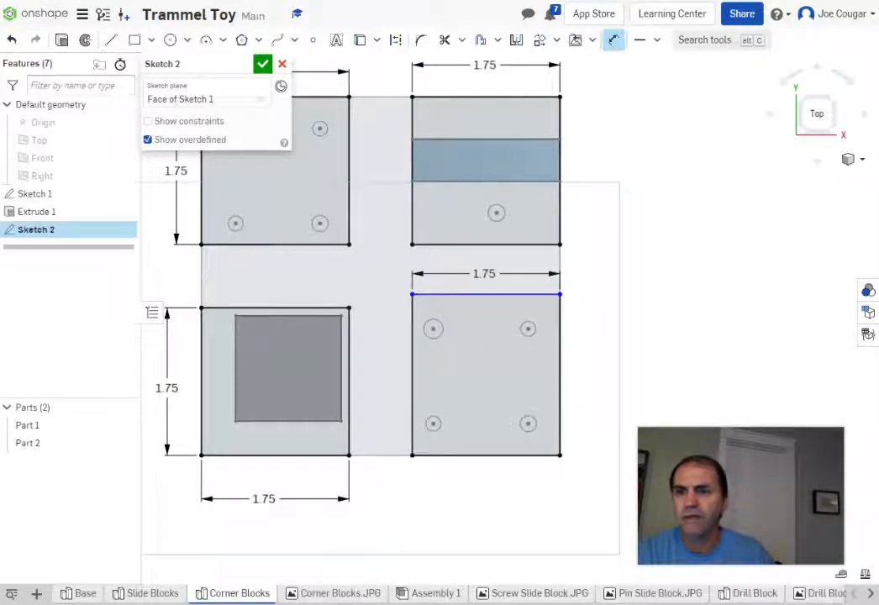
click(560, 366)
click(591, 367)
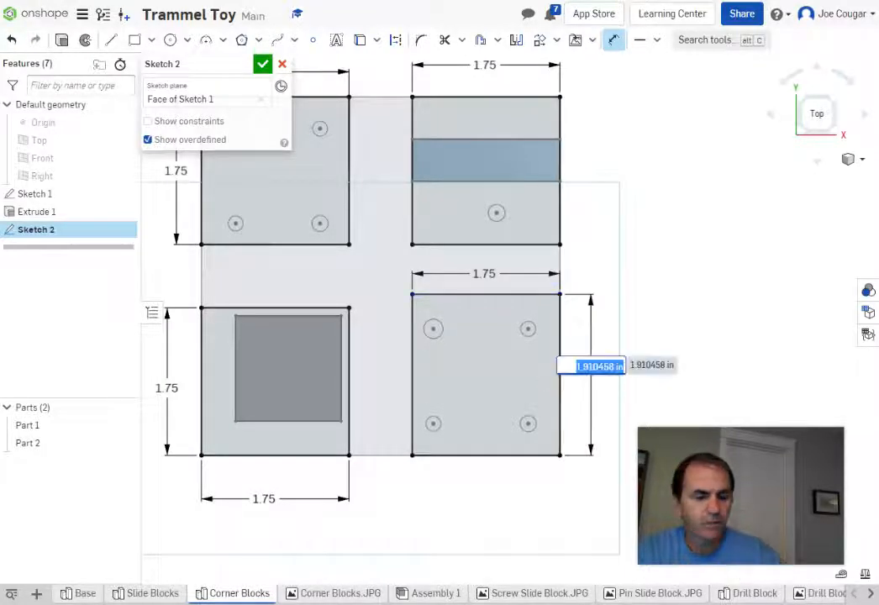
text(1.75)
key(Return)
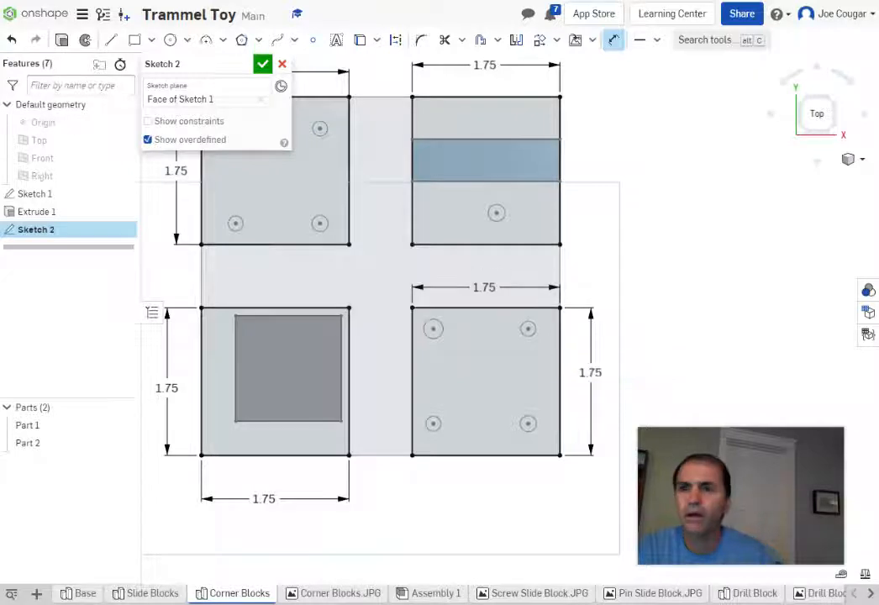
scroll(779, 276, down, 2)
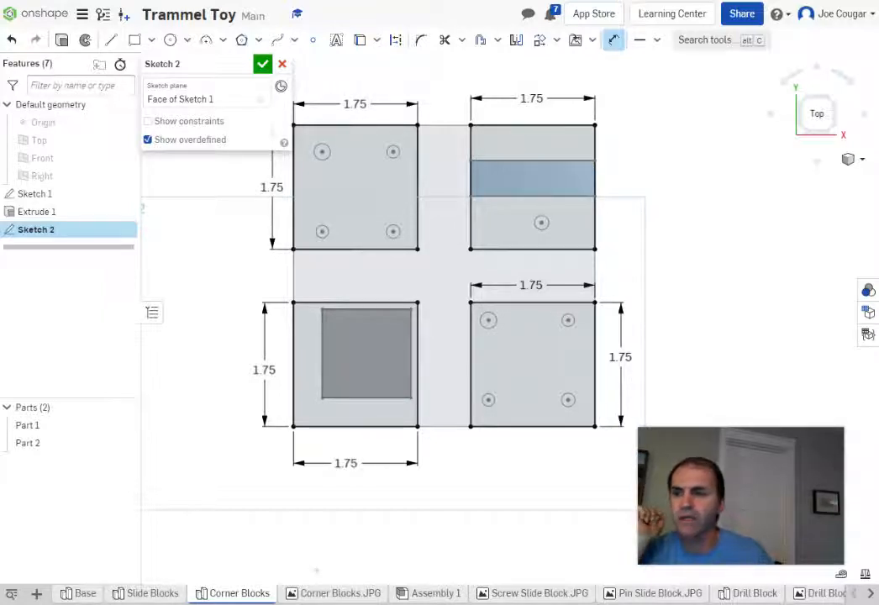
Step: Accept Sketch 2 with its four 1.75 squares and switch to the Slide Blocks part studio
mouse_move(345, 599)
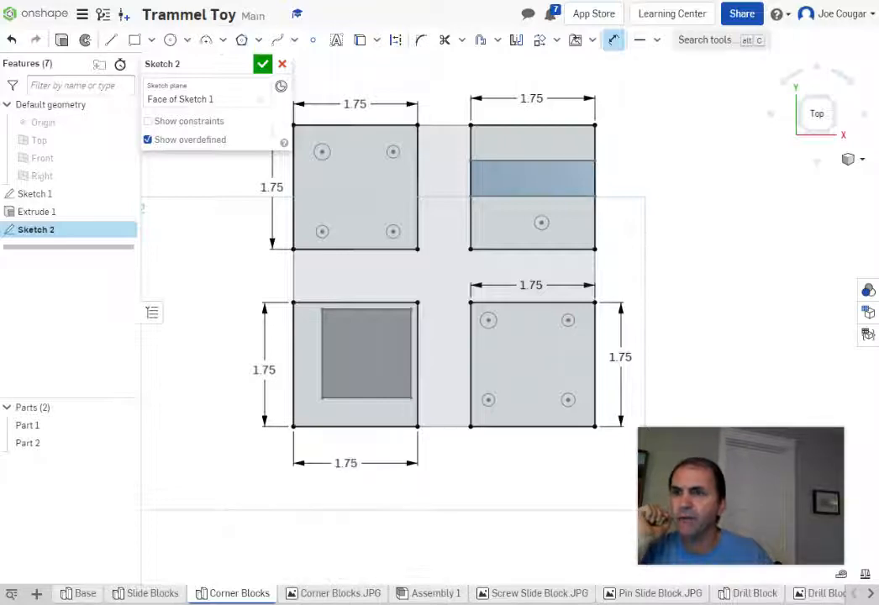
click(262, 63)
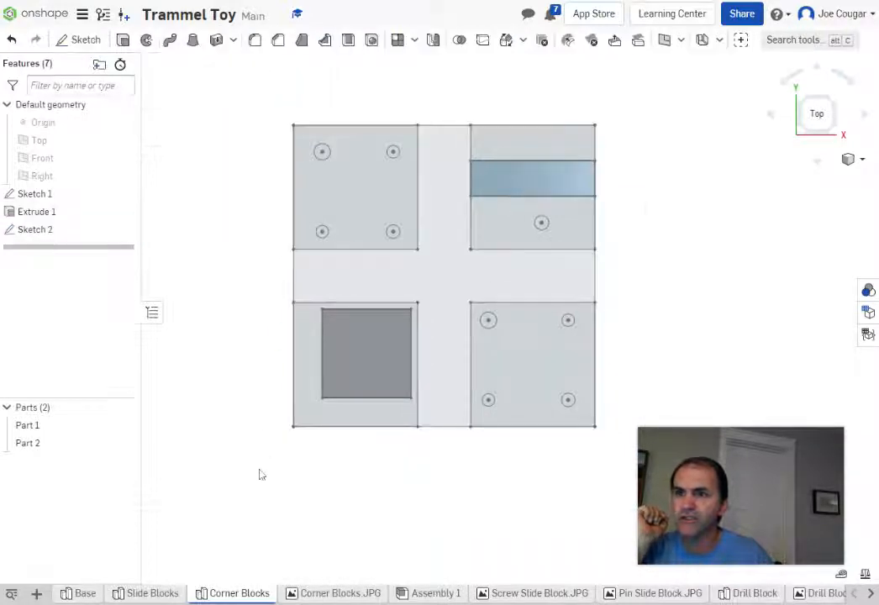
right_drag(259, 473, 250, 427)
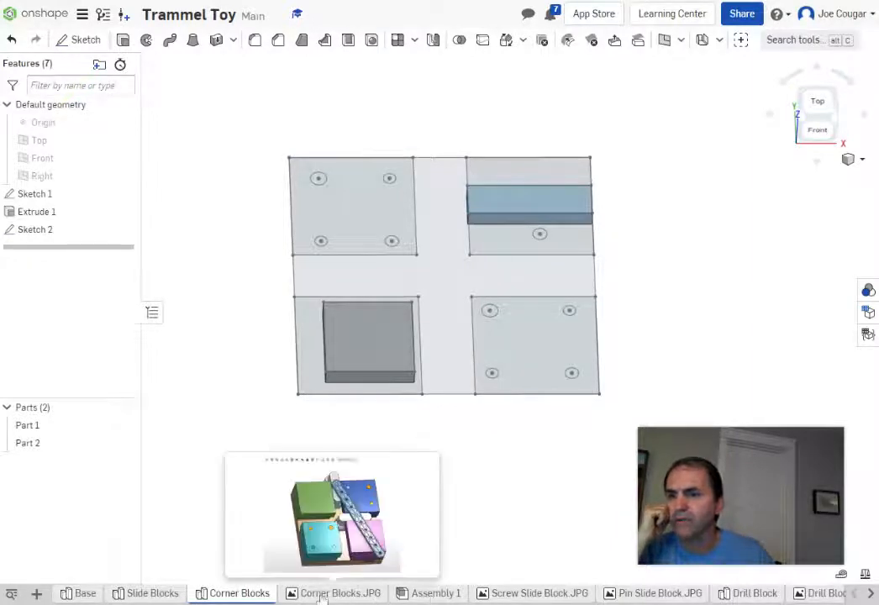
click(150, 593)
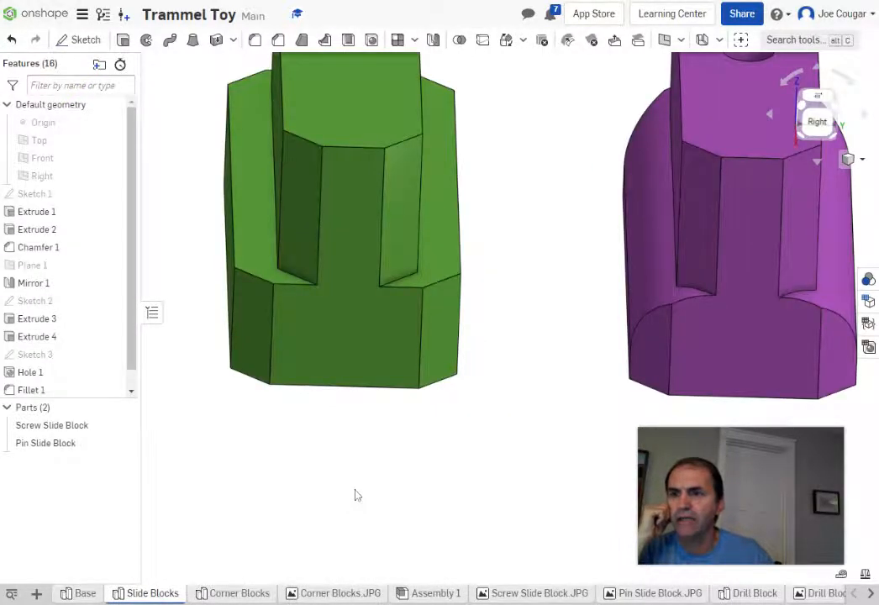
Step: Measure the 0.355 in gap between the green slide block's parallel edges, then return to Corner Blocks
mouse_move(355, 494)
right_down()
mouse_move(363, 475)
mouse_move(387, 475)
mouse_move(378, 486)
mouse_move(361, 481)
right_up()
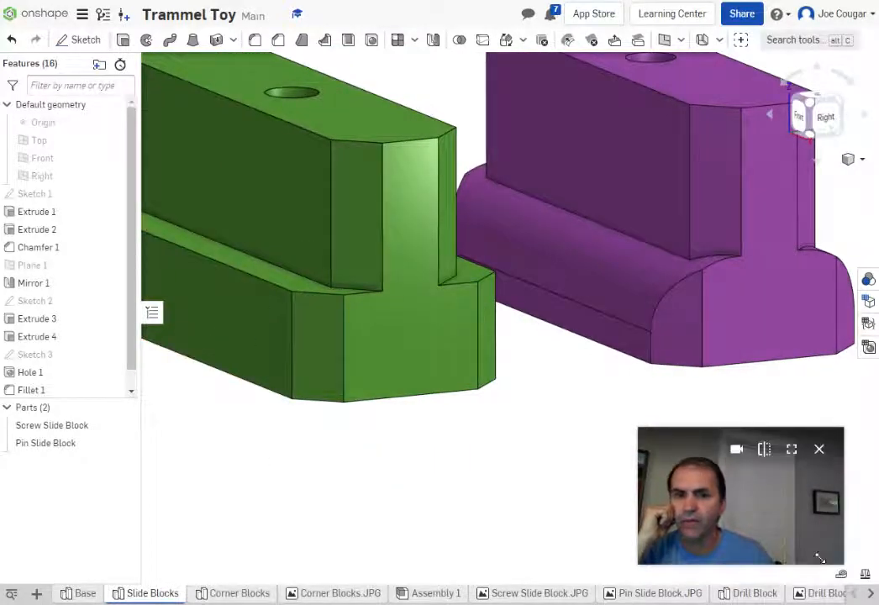
click(842, 576)
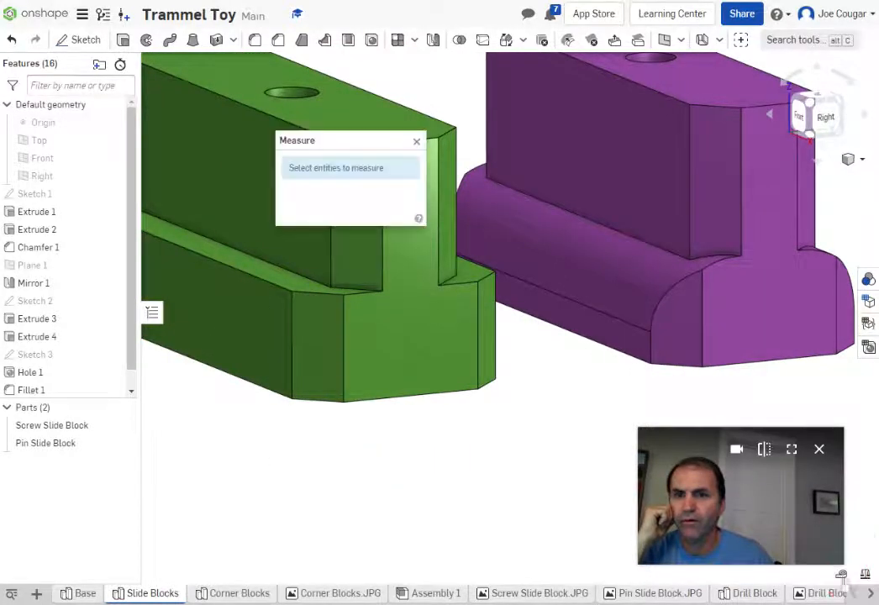
click(256, 385)
click(262, 282)
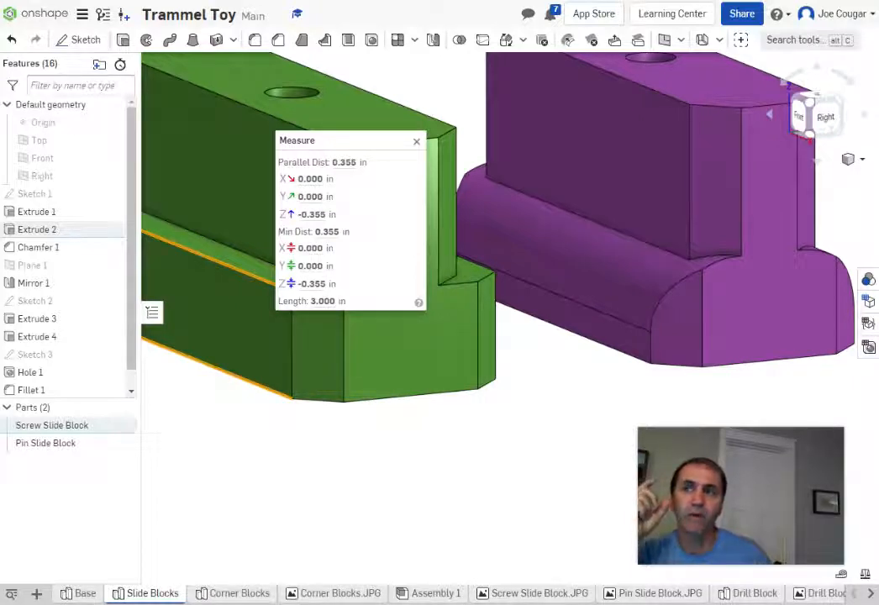
click(416, 141)
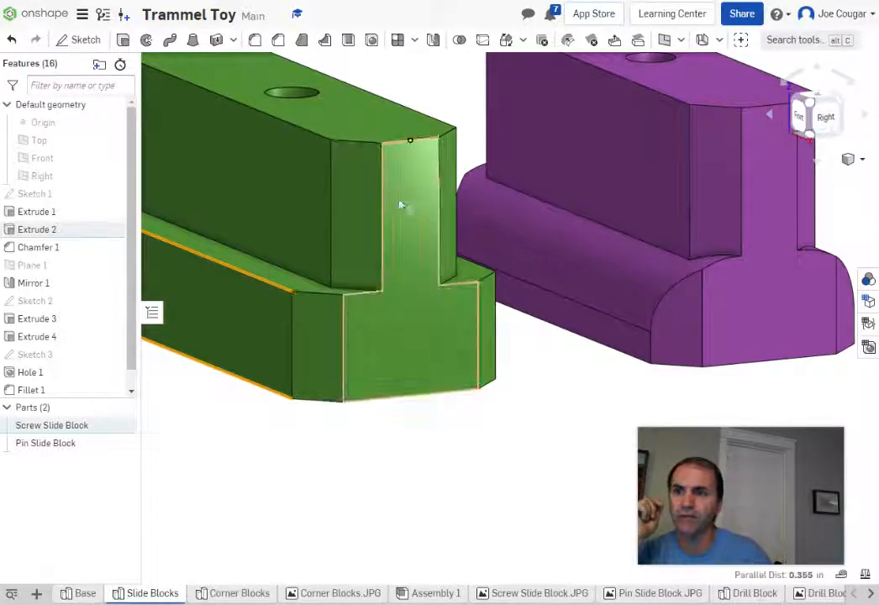
click(402, 447)
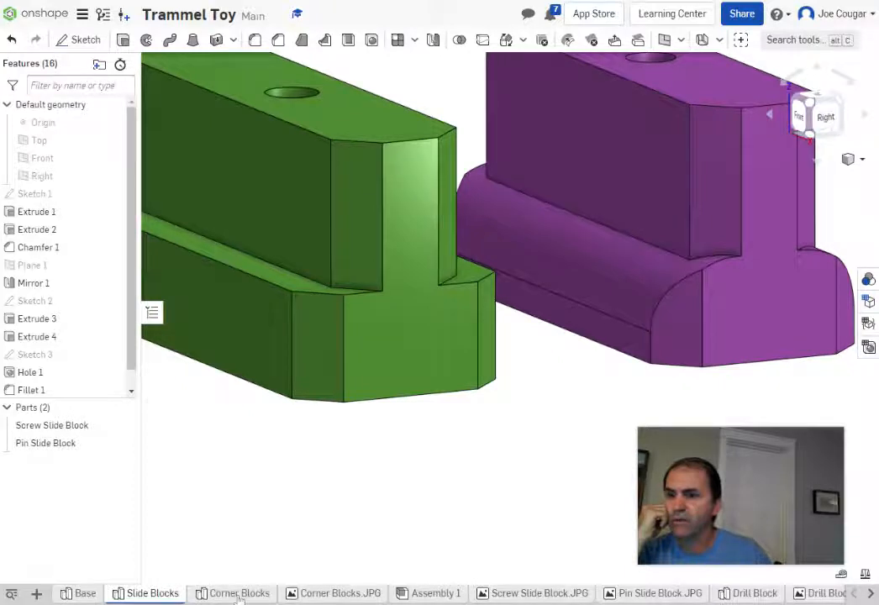
click(235, 594)
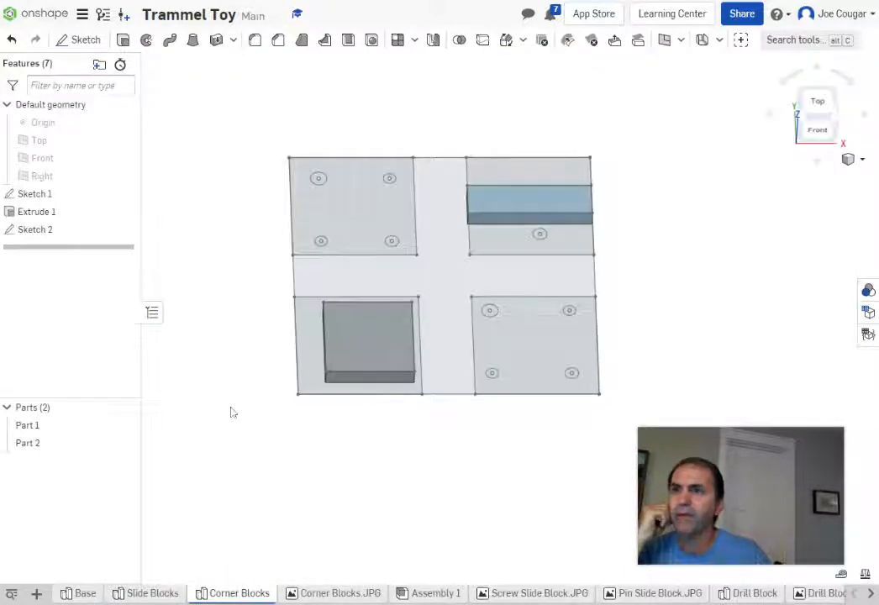
click(123, 42)
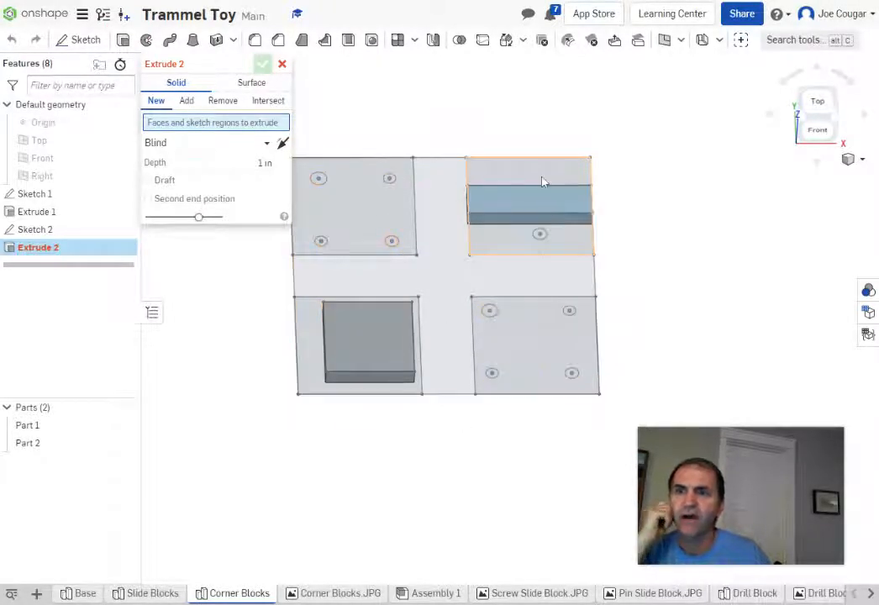
click(282, 65)
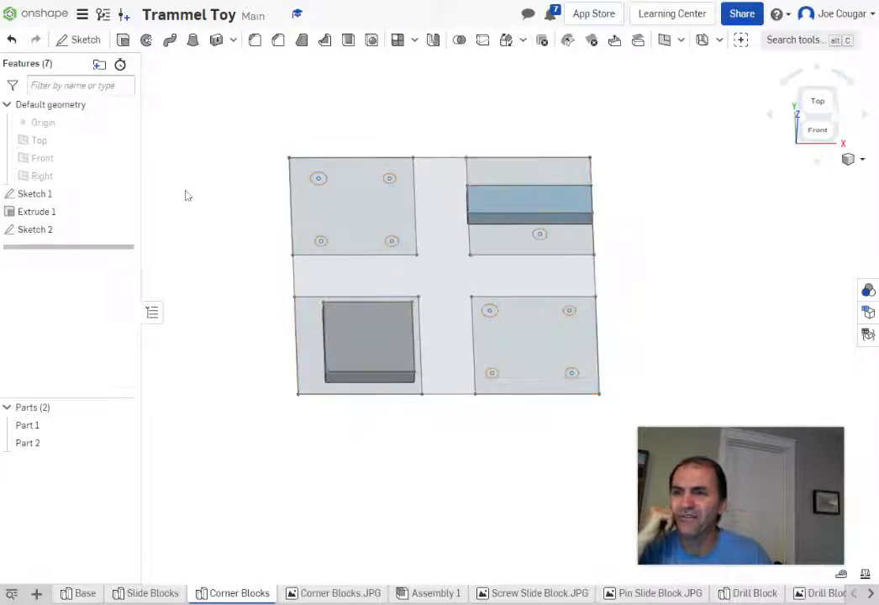
double_click(37, 232)
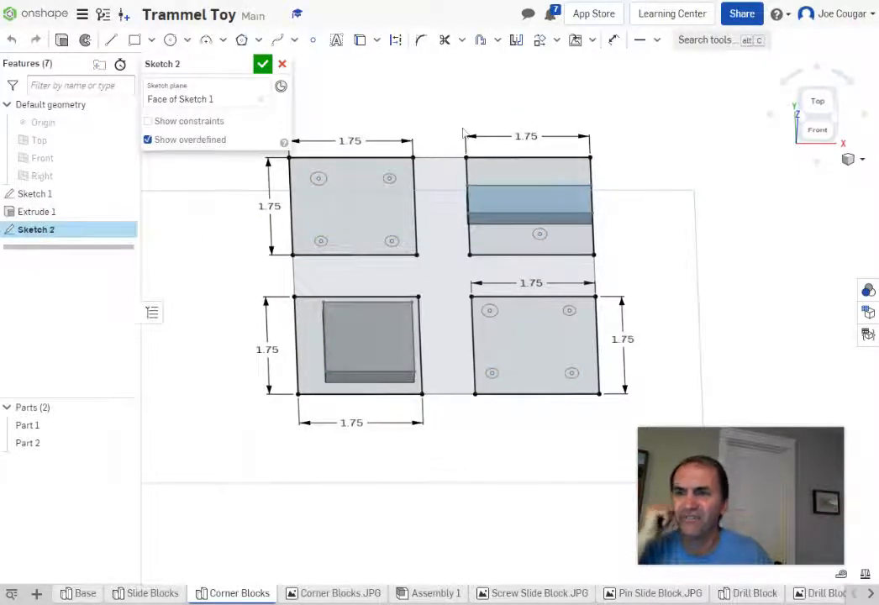
click(360, 39)
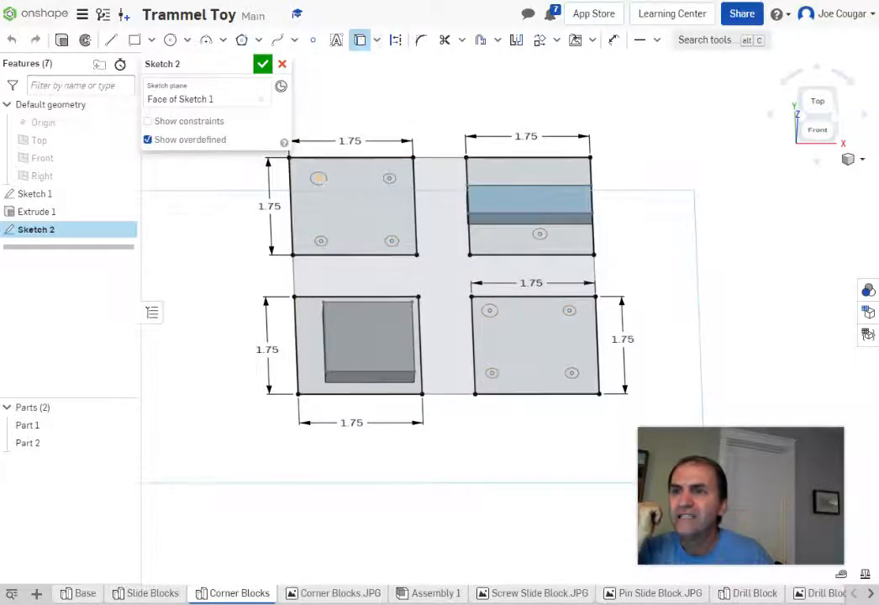
click(317, 178)
click(317, 178)
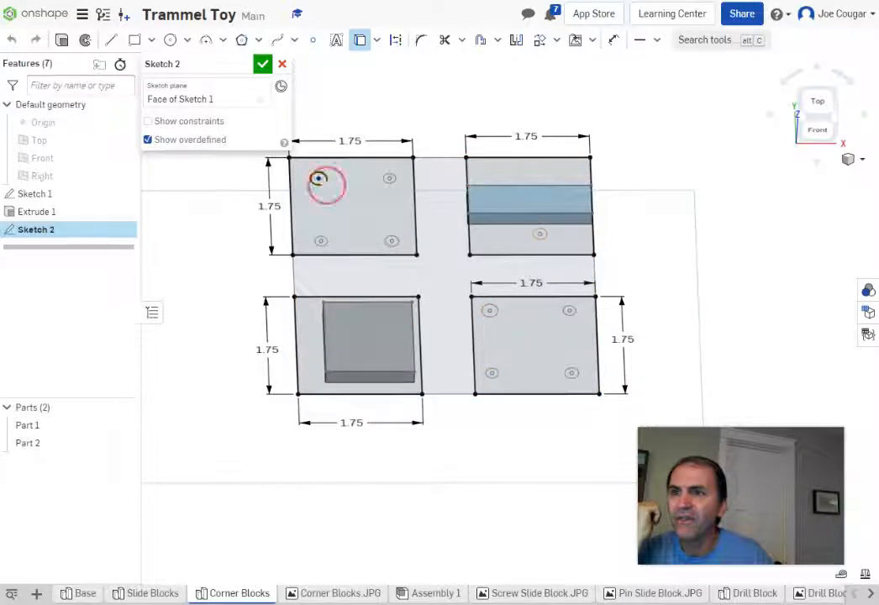
click(389, 178)
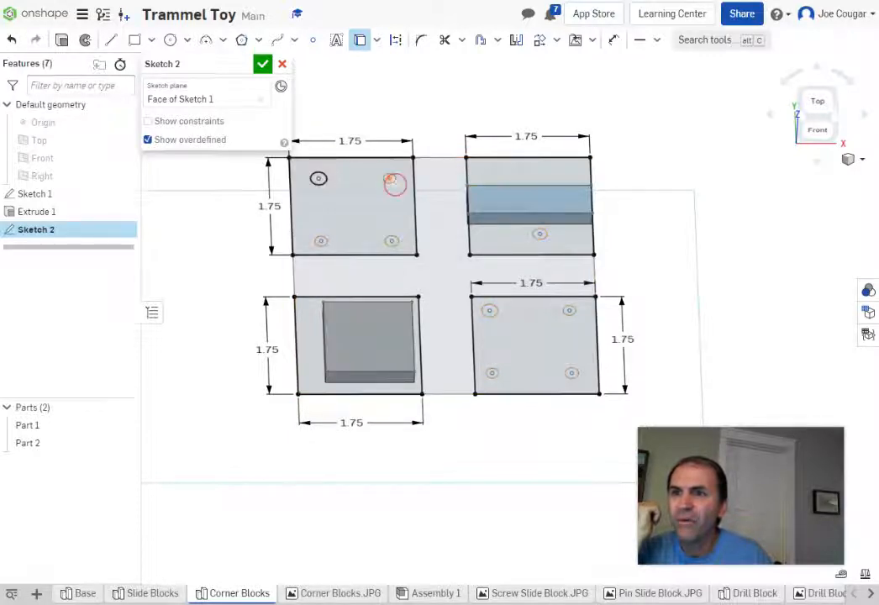
click(392, 241)
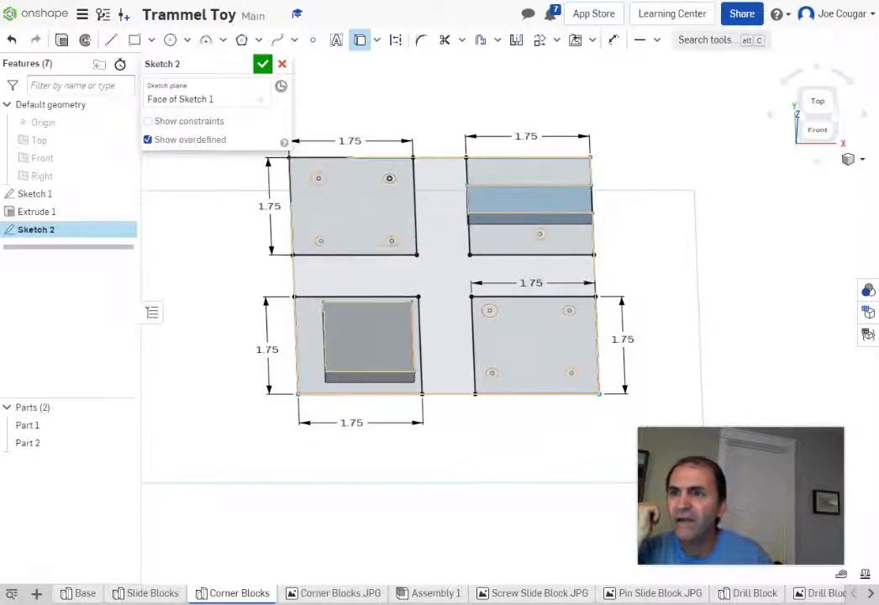
click(320, 241)
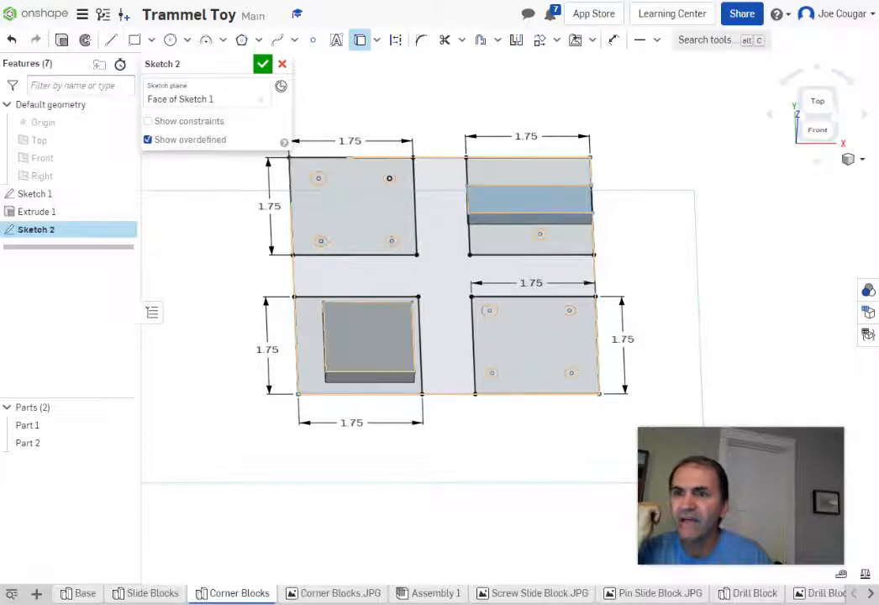
click(490, 310)
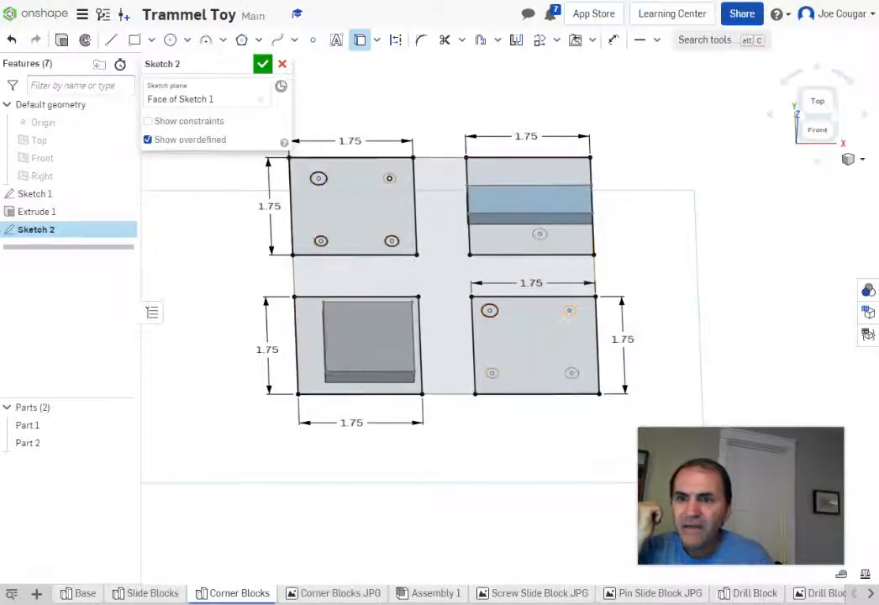
click(569, 310)
click(571, 373)
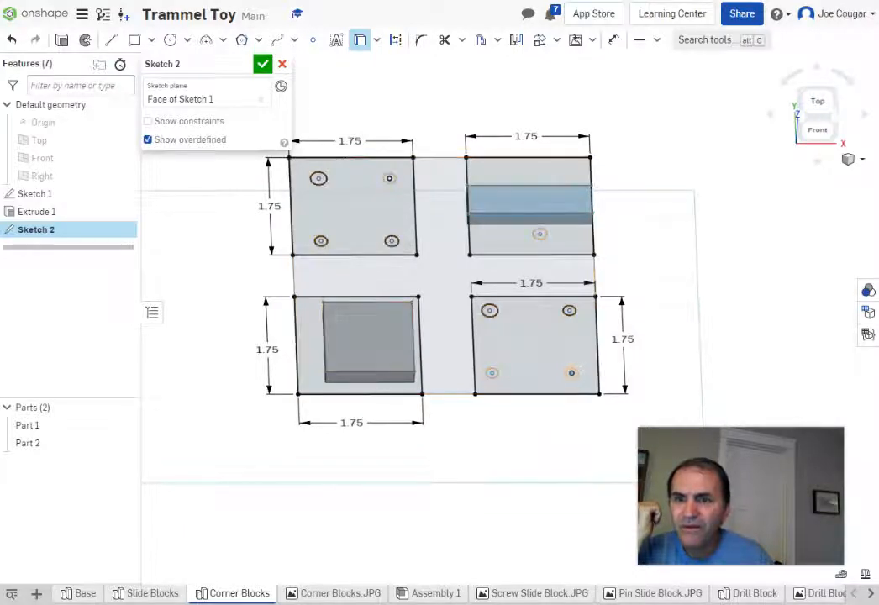
scroll(572, 372, up, 3)
click(568, 373)
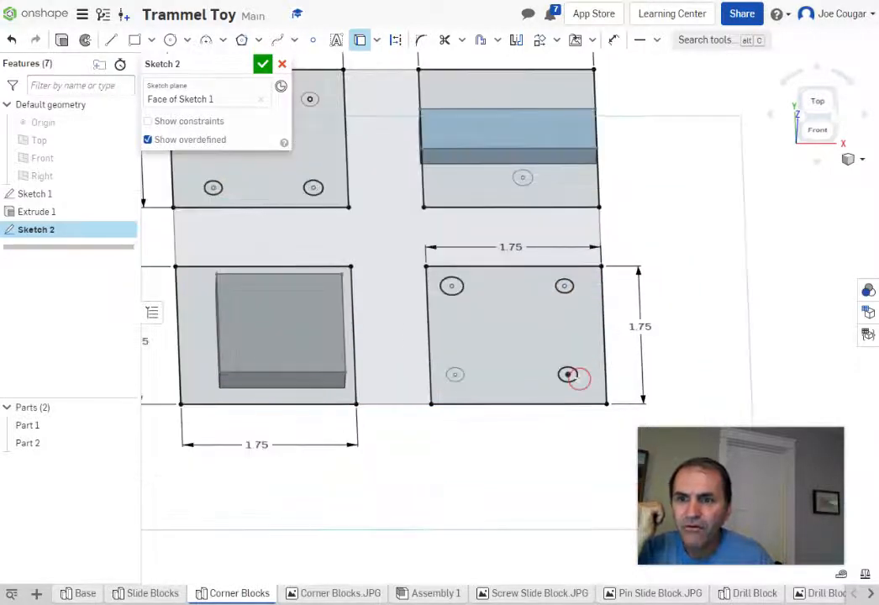
scroll(532, 336, down, 3)
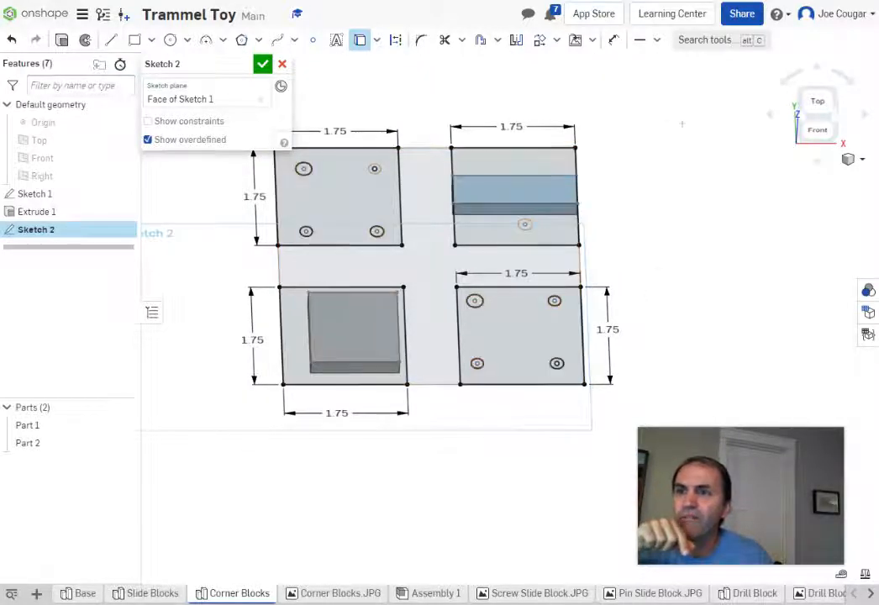
click(374, 169)
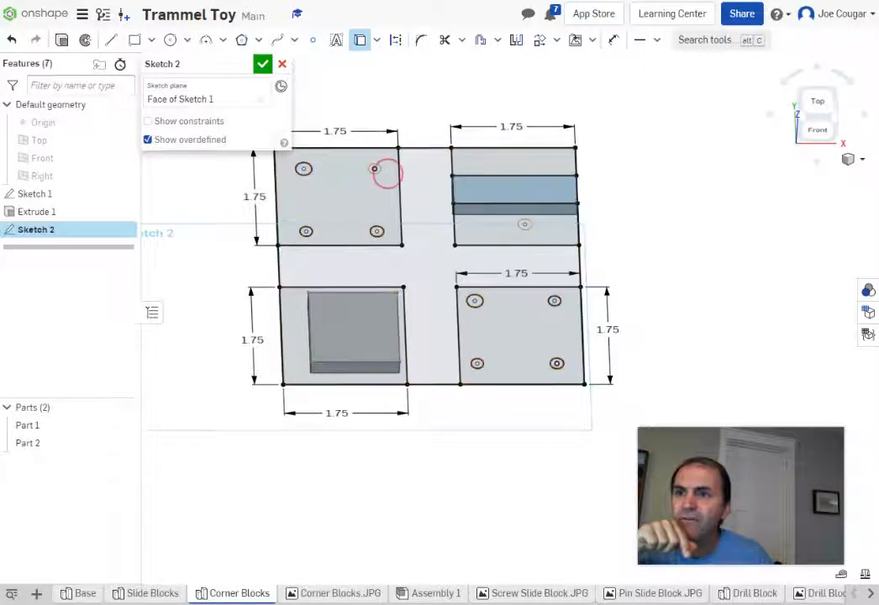
scroll(377, 168, up, 5)
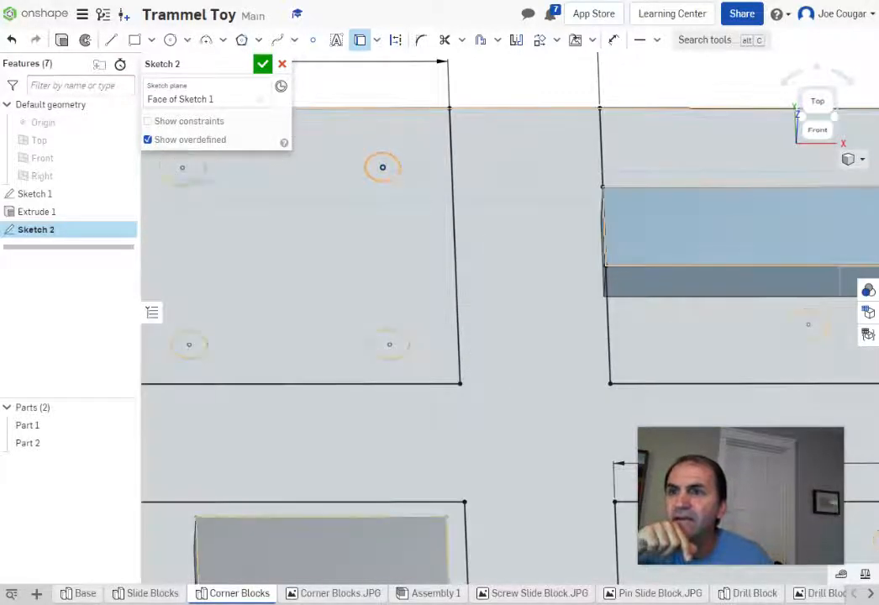
scroll(416, 263, down, 5)
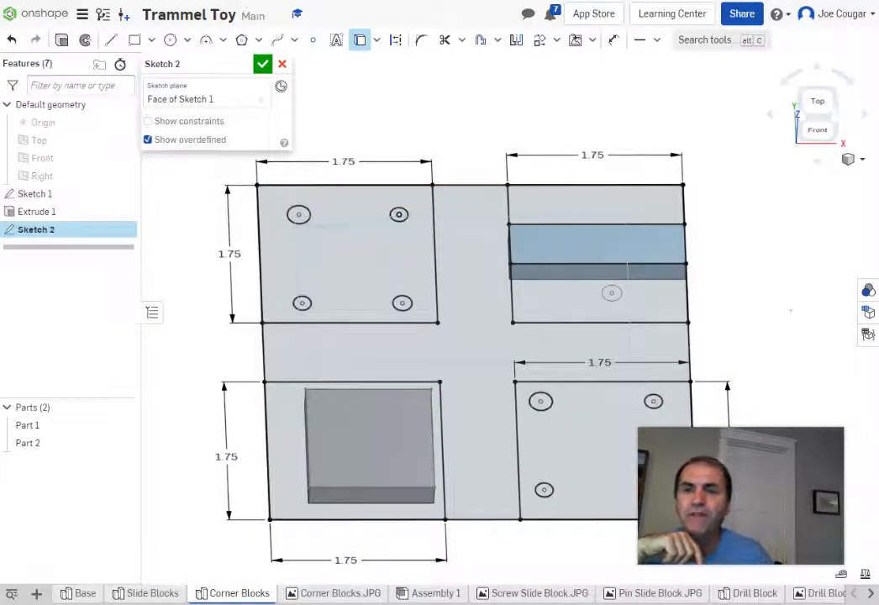
middle_drag(793, 309, 667, 283)
scroll(484, 265, up, 5)
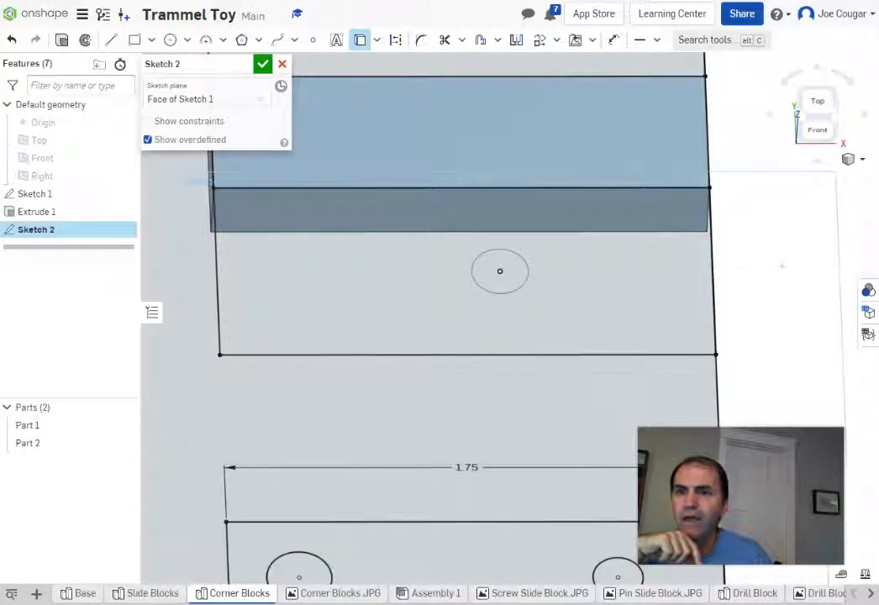
scroll(786, 262, down, 2)
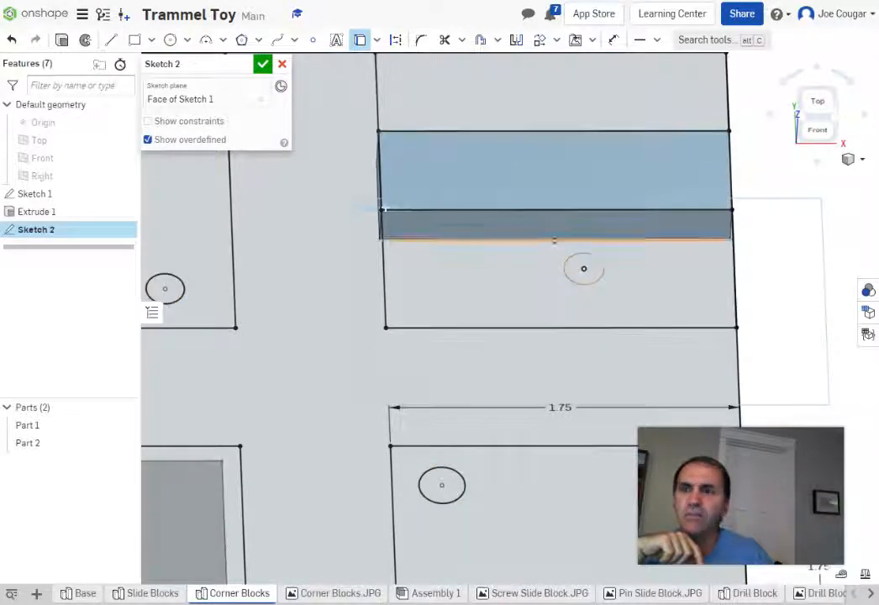
Step: Draw a 0.125 diameter circle centred on the upper-right block's hole and close Sketch 2
click(169, 42)
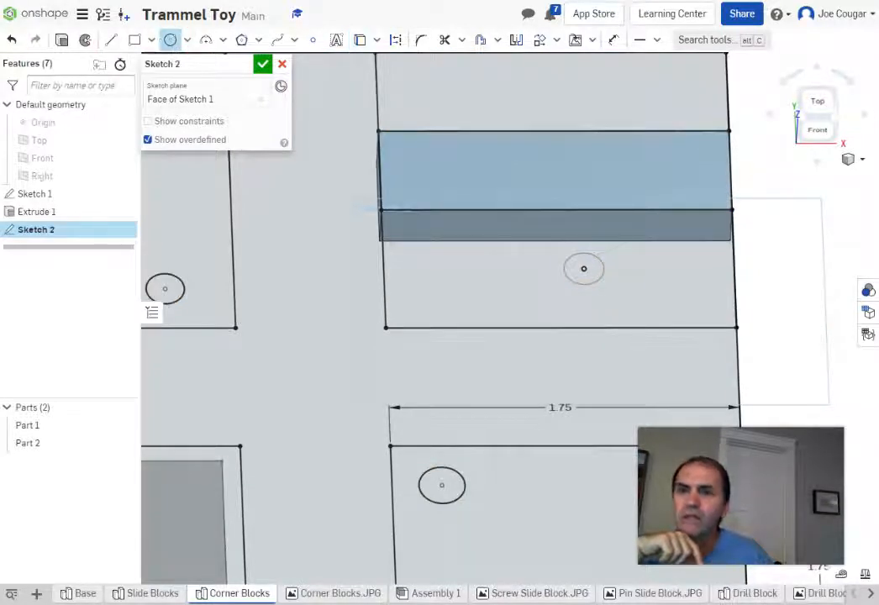
click(584, 268)
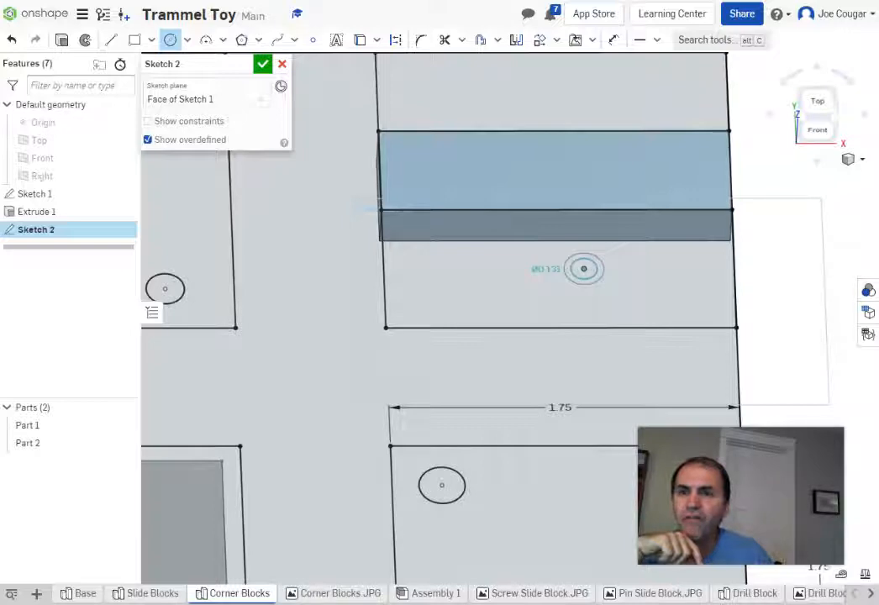
click(597, 269)
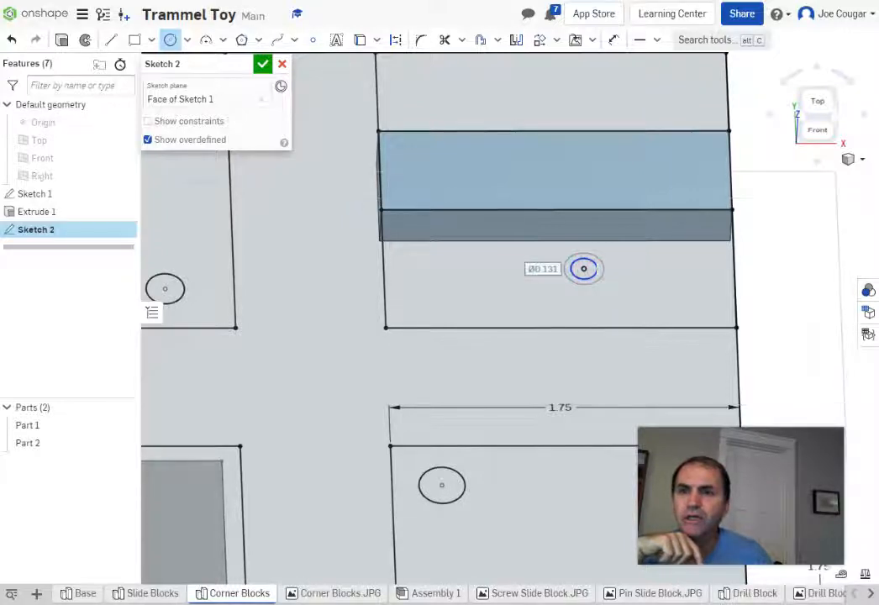
text(.125)
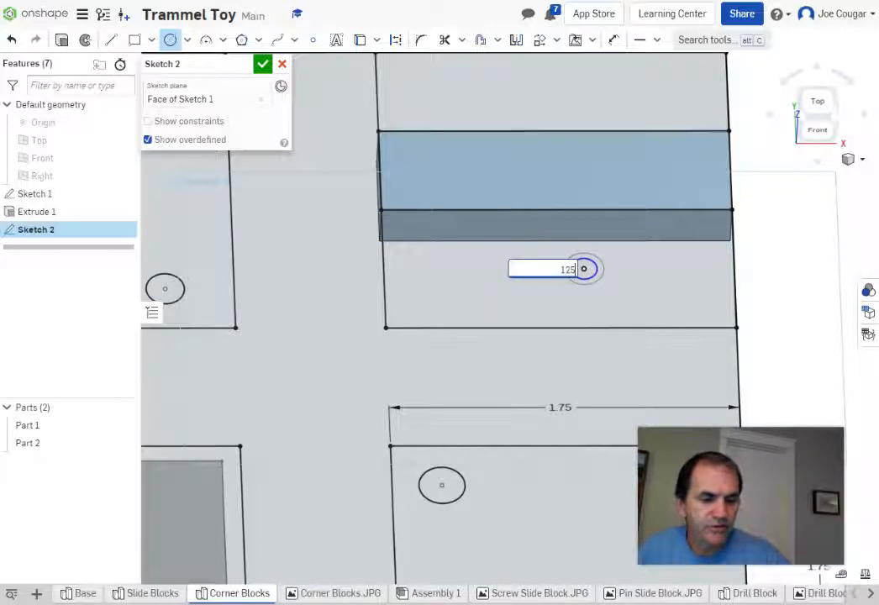
key(Return)
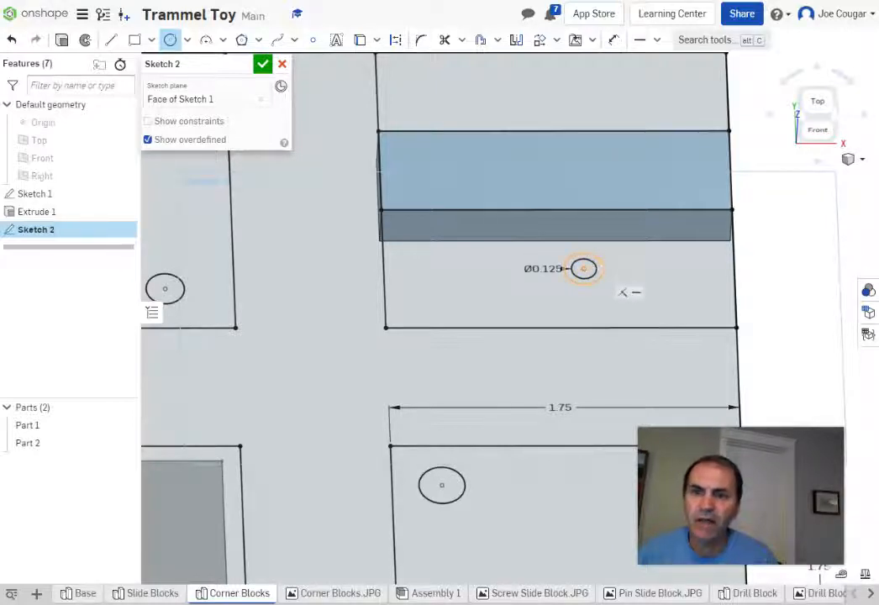
scroll(631, 294, down, 2)
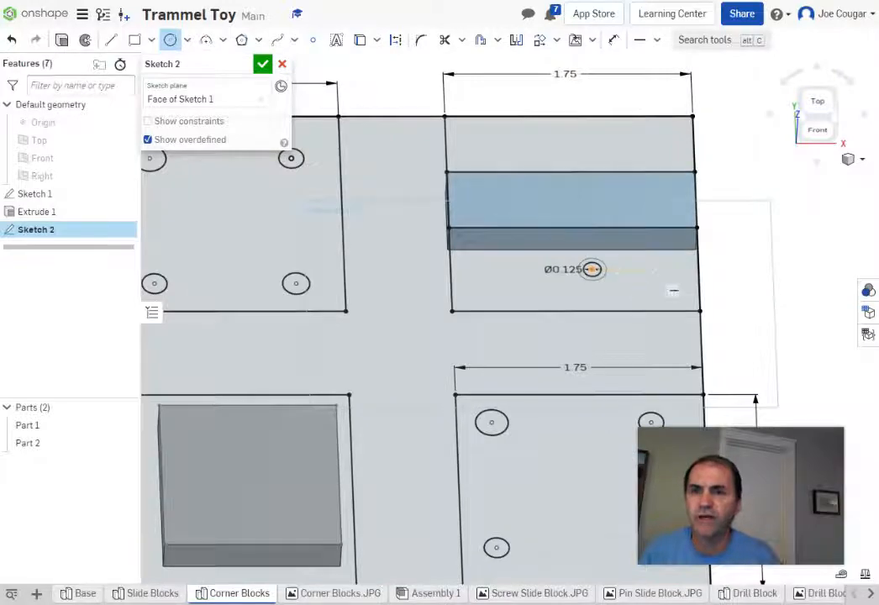
scroll(673, 291, down, 1)
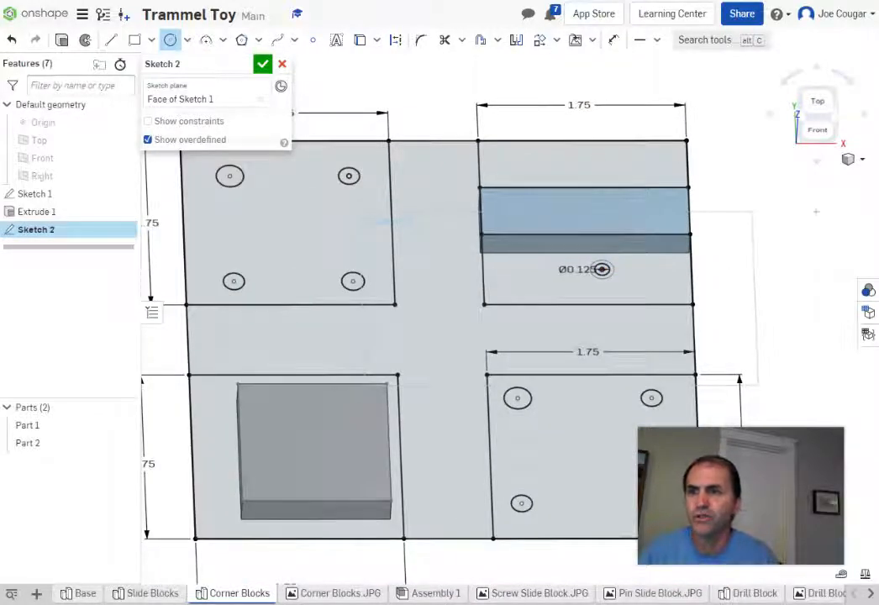
scroll(815, 212, down, 1)
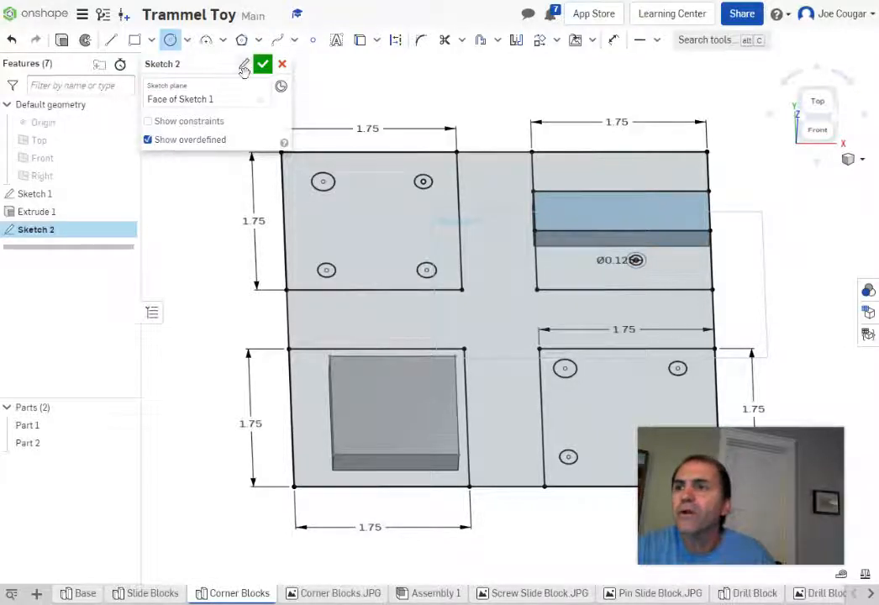
click(263, 64)
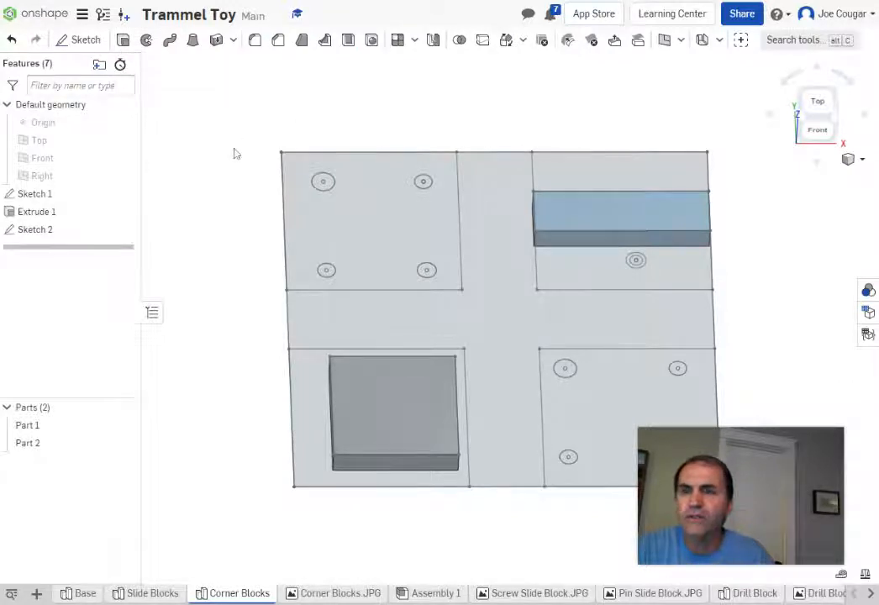
middle_drag(235, 151, 165, 117)
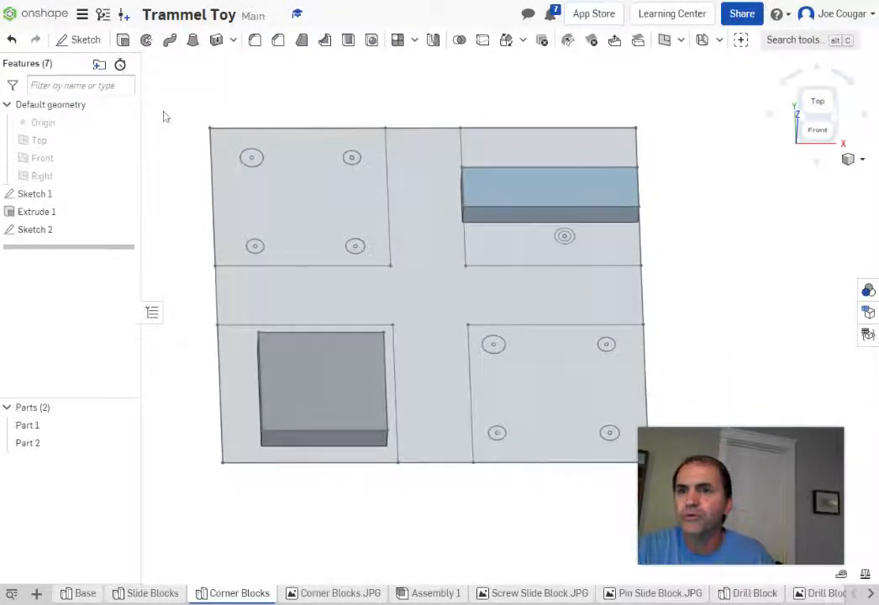
click(123, 41)
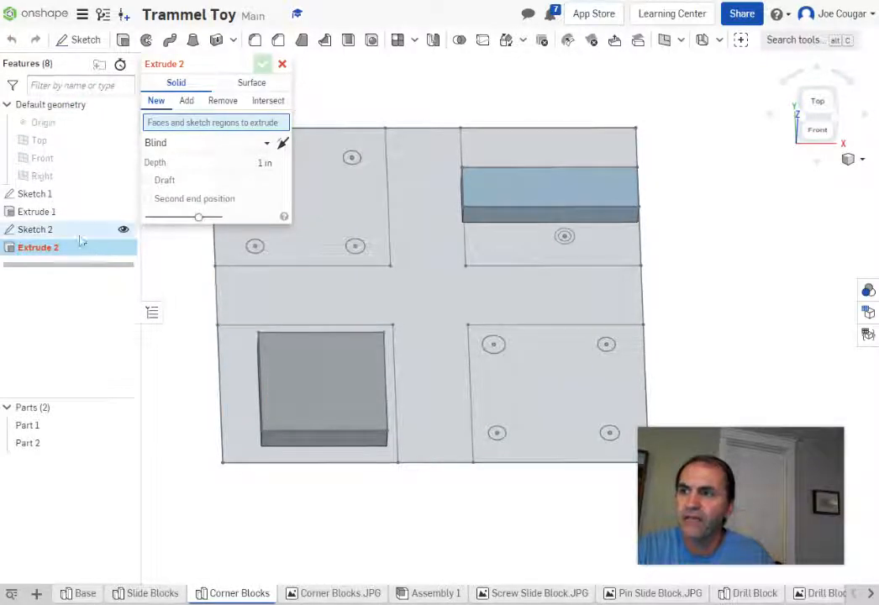
click(52, 230)
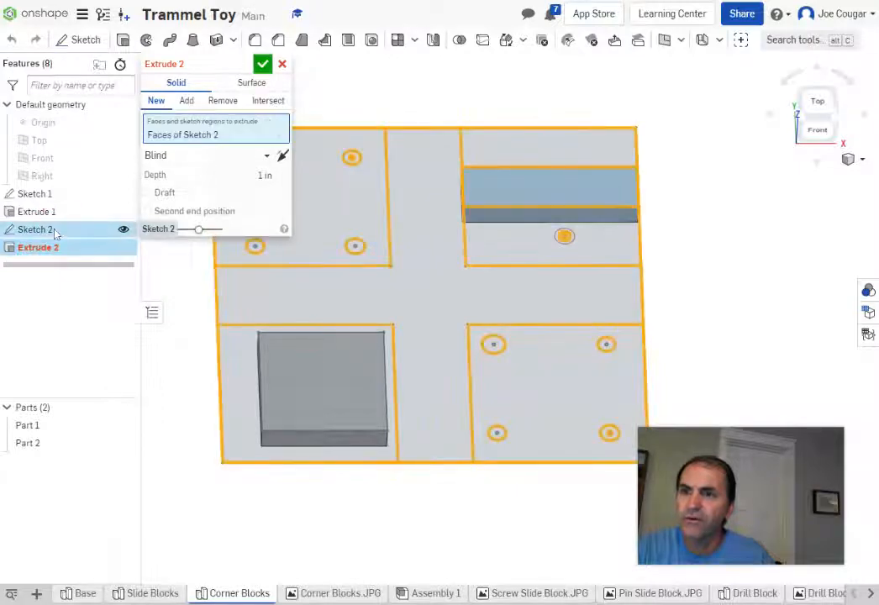
mouse_move(766, 324)
right_down()
mouse_move(736, 277)
mouse_move(751, 287)
mouse_move(749, 311)
right_up()
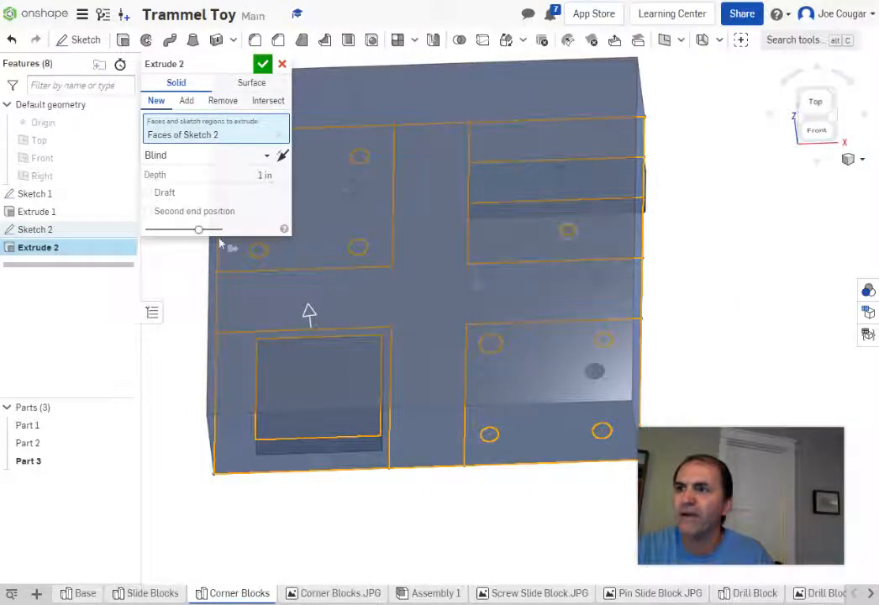
click(283, 65)
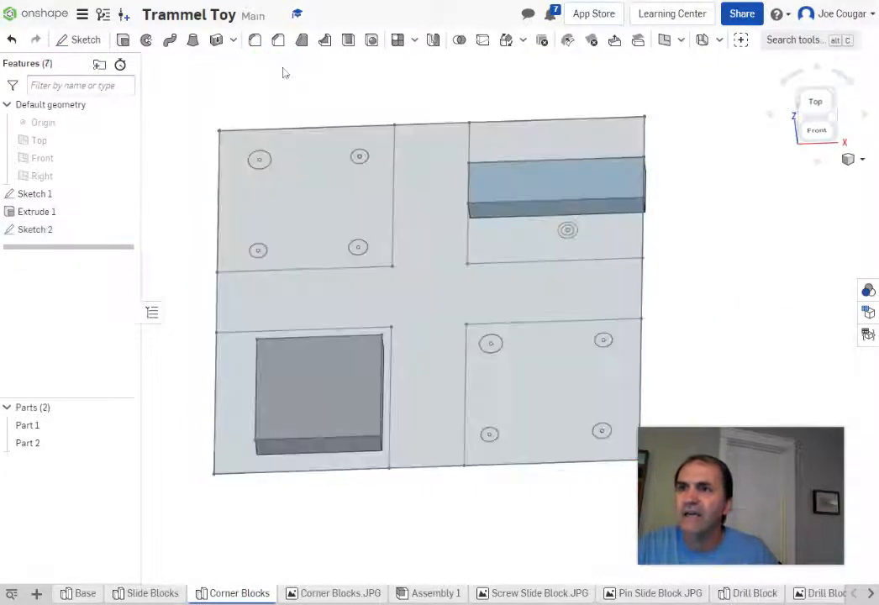
right_drag(639, 257, 710, 241)
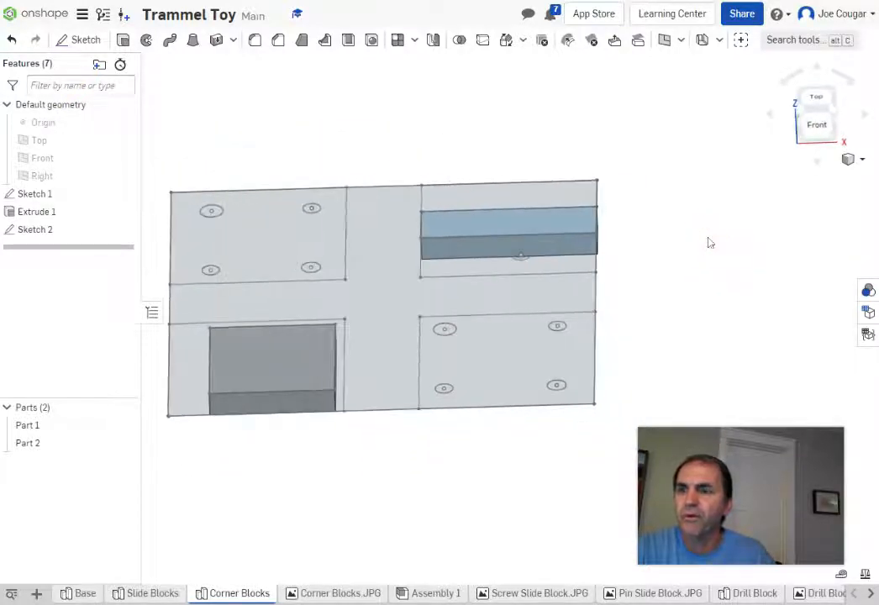
click(123, 39)
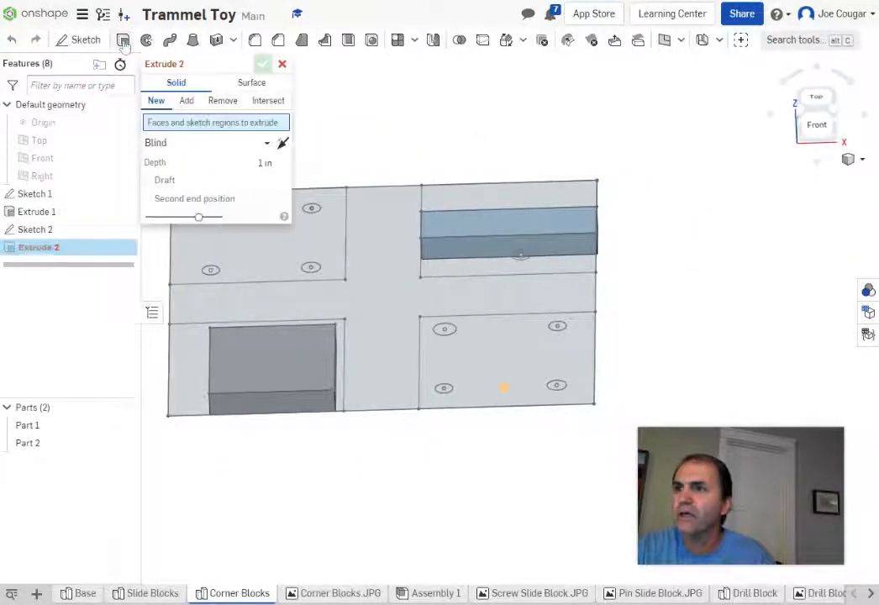
click(256, 256)
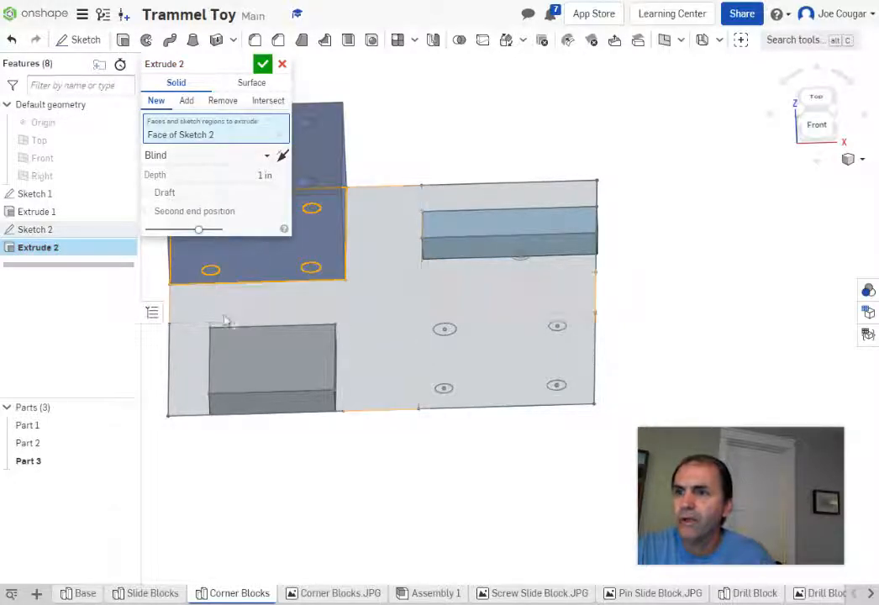
click(191, 381)
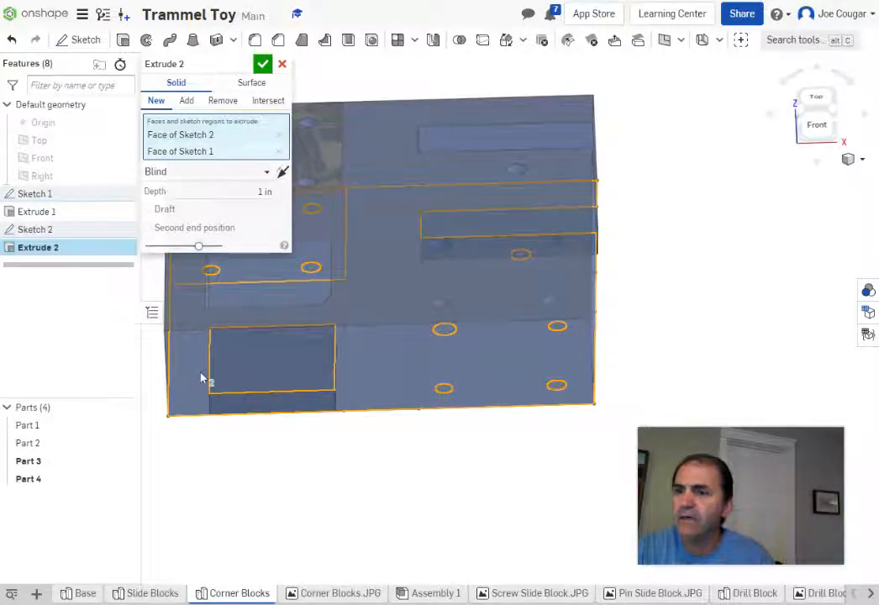
scroll(382, 464, down, 3)
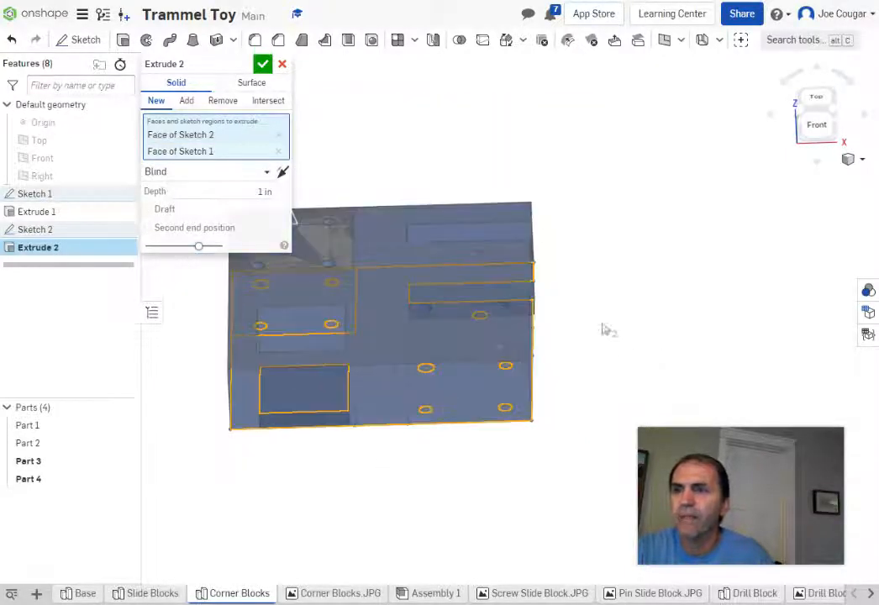
click(282, 63)
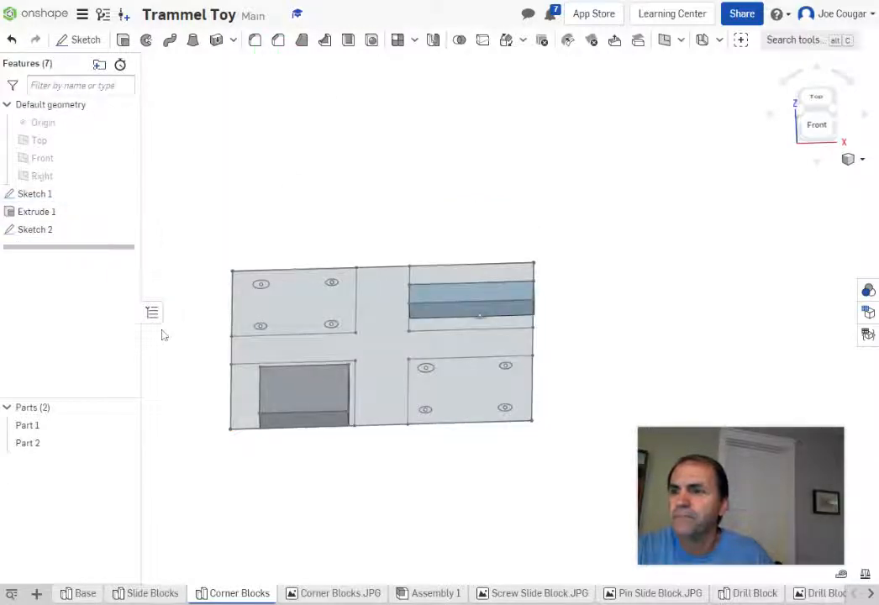
Step: Hide Sketch 1 with its eye icon and orbit to a tilted isometric view
right_click(40, 232)
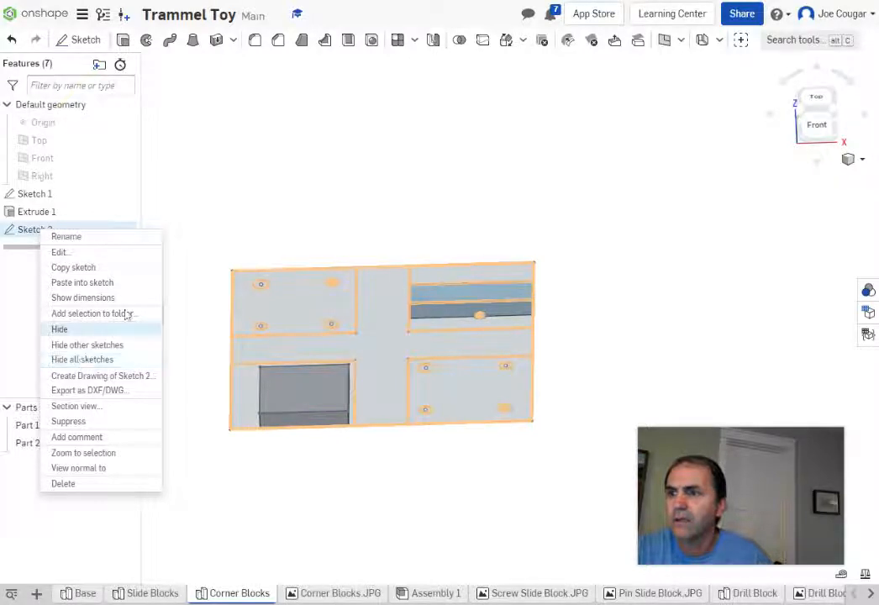
click(306, 169)
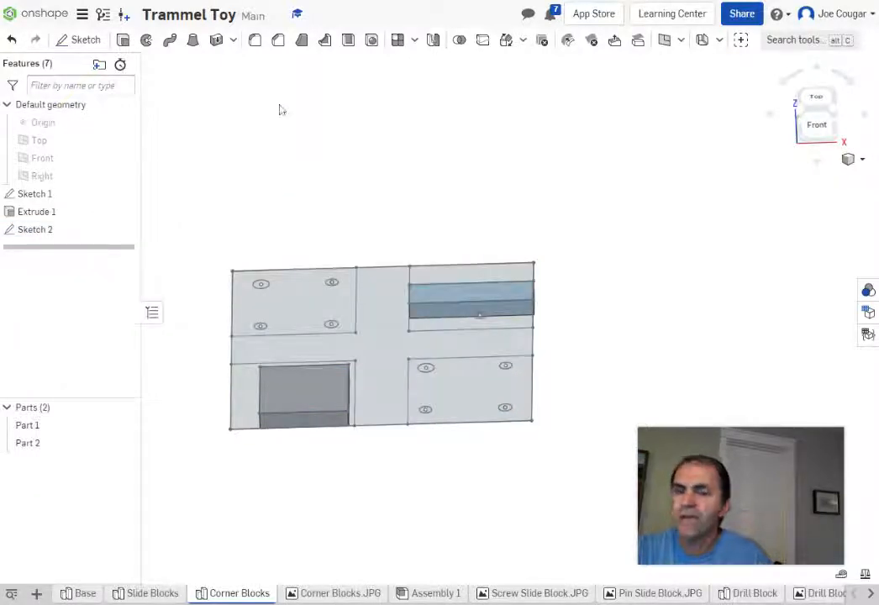
click(123, 193)
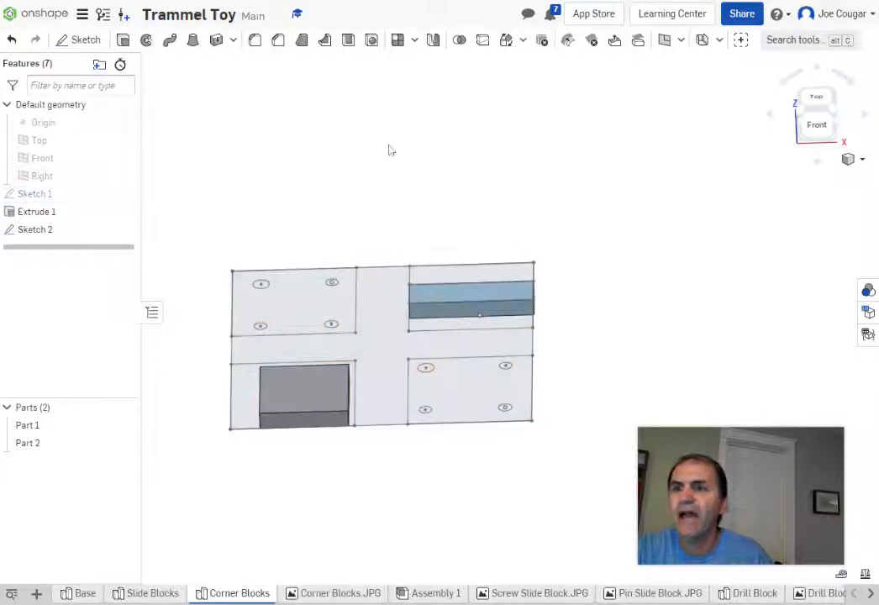
right_drag(388, 150, 373, 133)
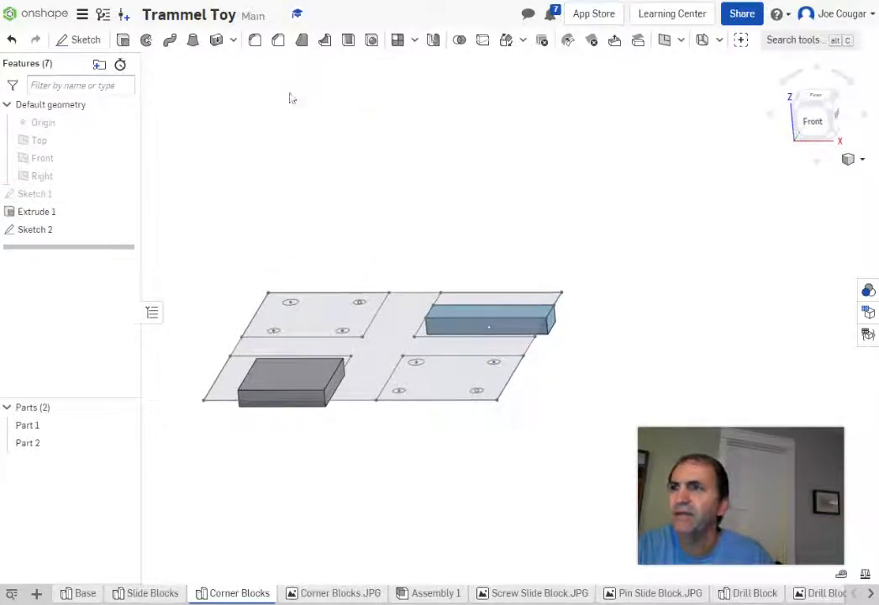
Step: Try an extrude of the whole Sketch 2, then cancel it
click(122, 39)
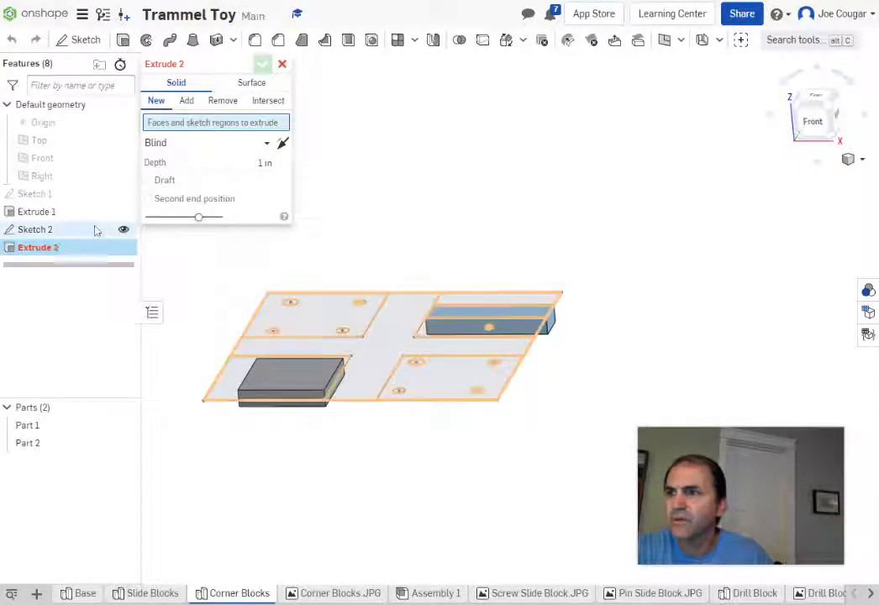
click(65, 234)
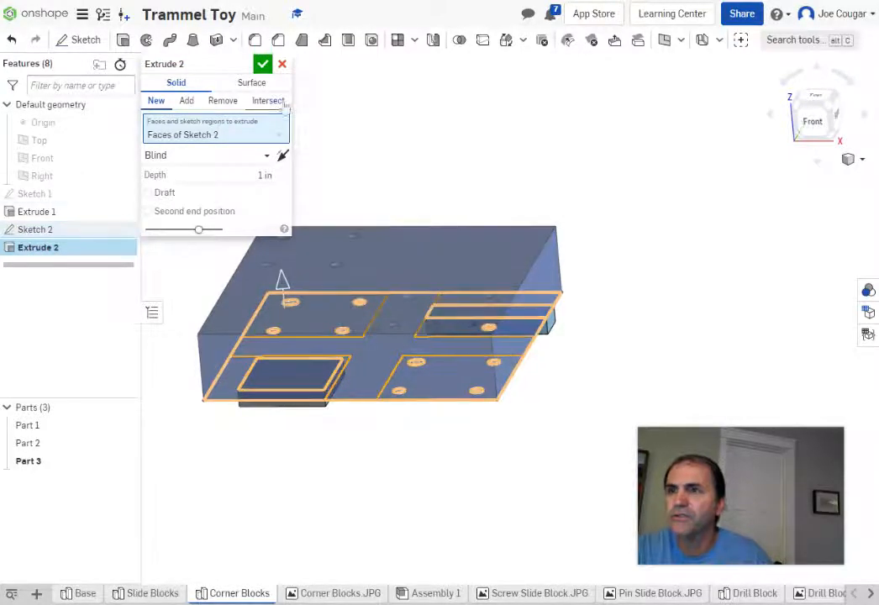
click(282, 66)
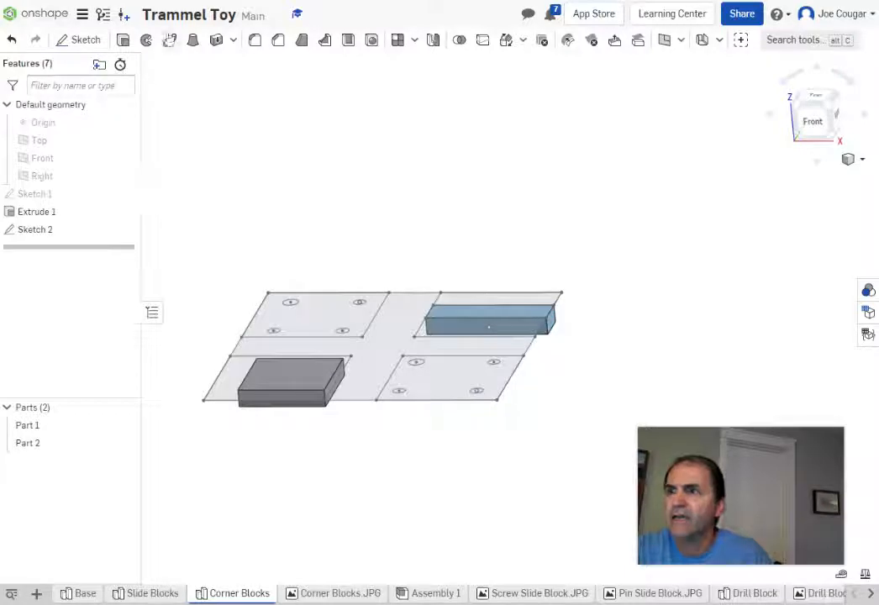
Step: Extrude the four Sketch 2 corner regions as a new 1 in Blind solid and inspect the preview
click(122, 40)
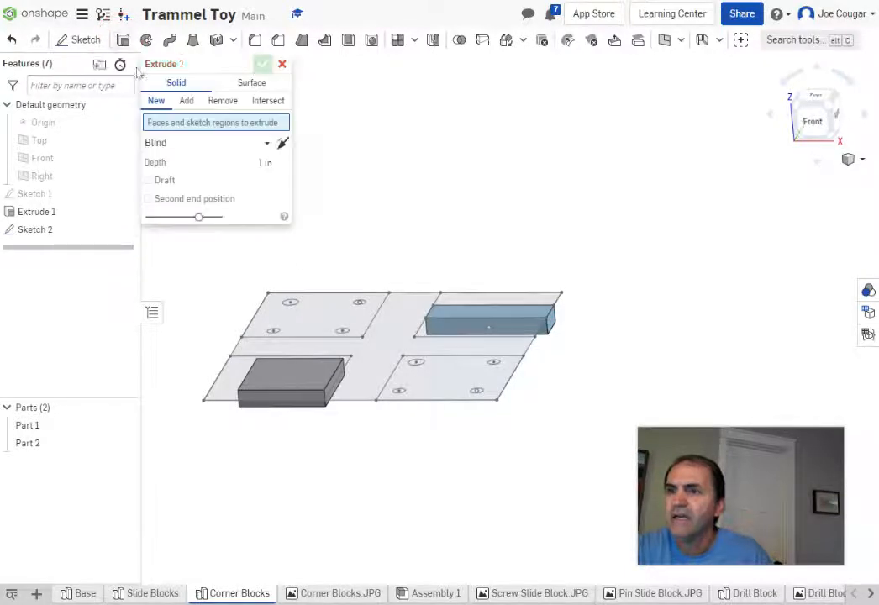
click(320, 322)
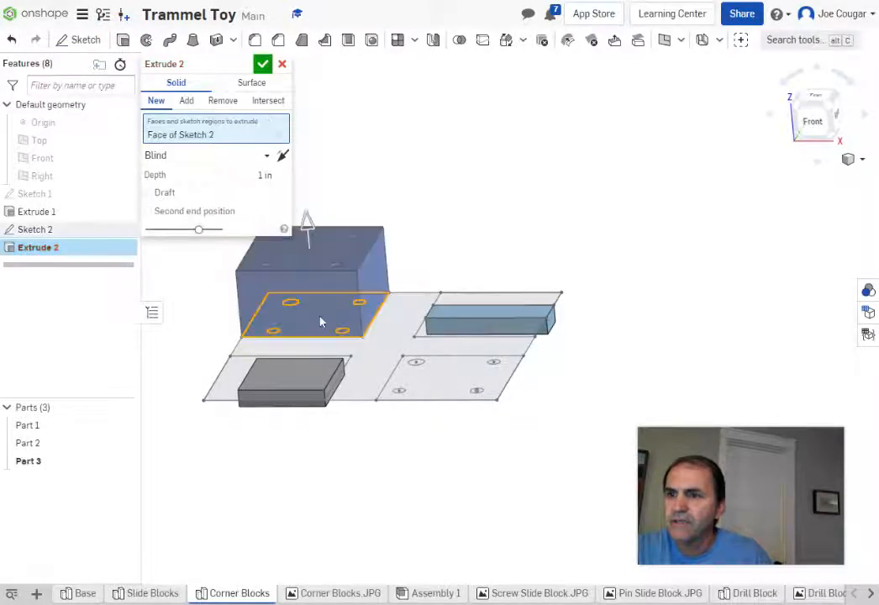
click(277, 388)
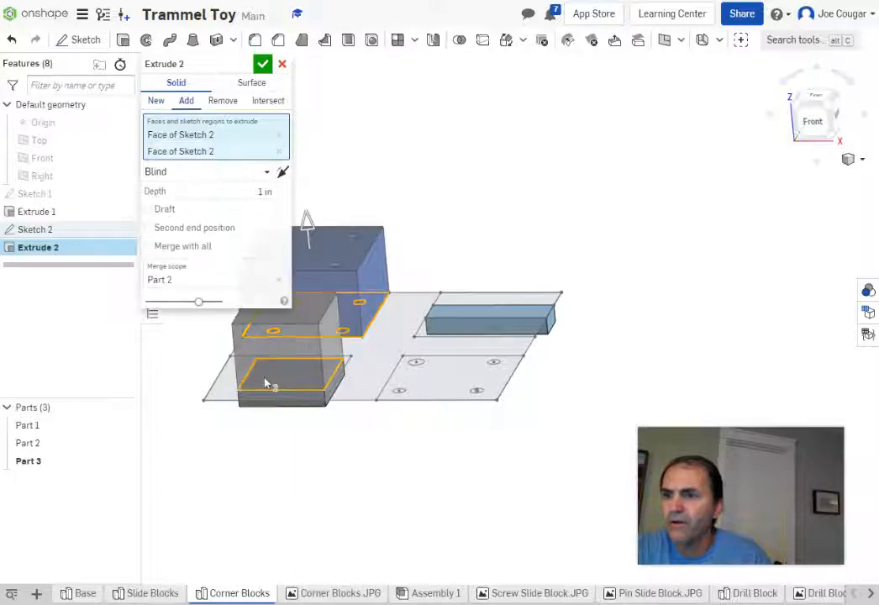
click(233, 388)
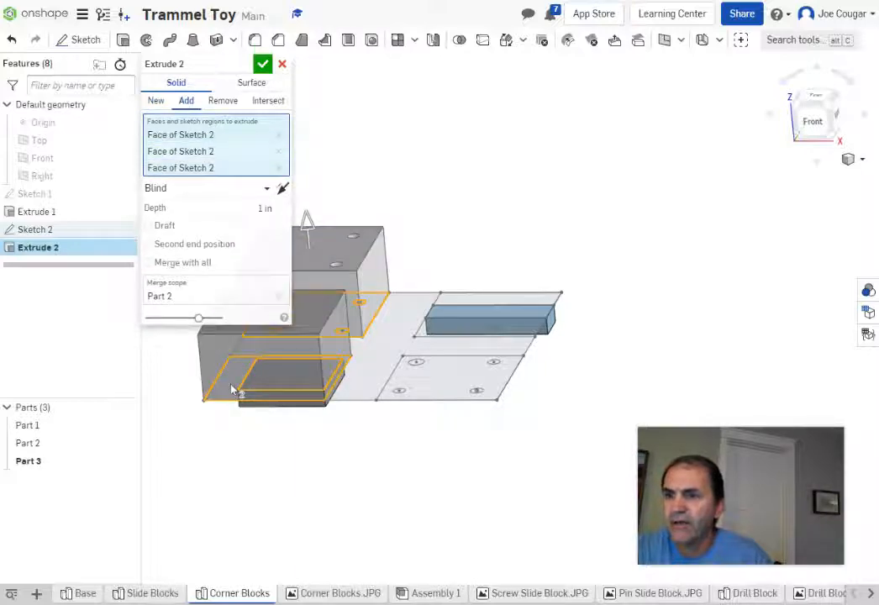
click(443, 392)
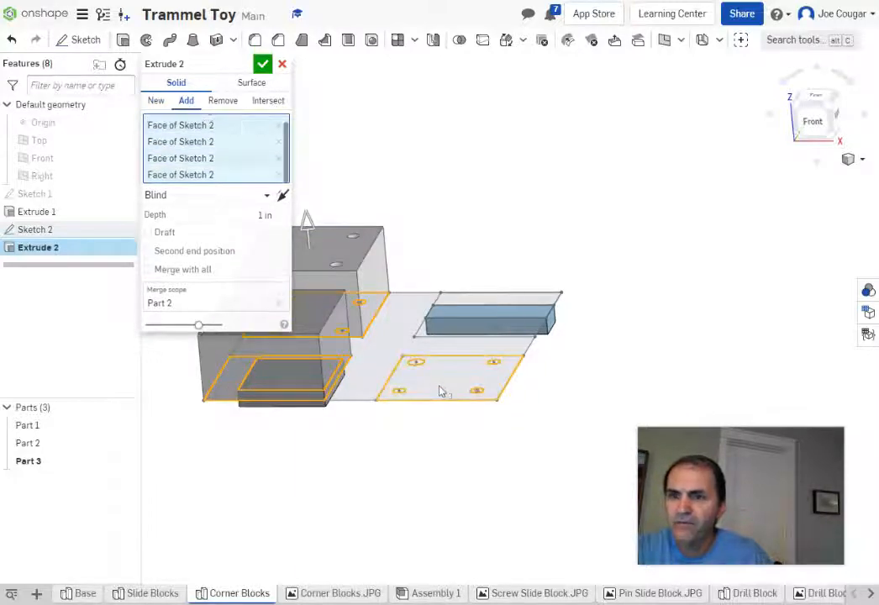
mouse_move(659, 320)
right_down()
mouse_move(588, 391)
mouse_move(603, 391)
mouse_move(606, 381)
right_up()
scroll(540, 329, up, 5)
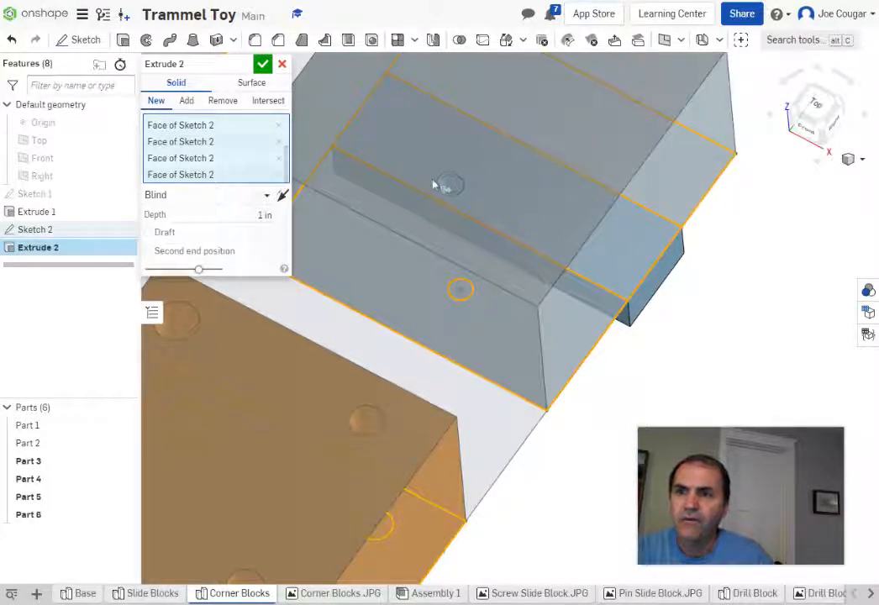
scroll(459, 211, down, 2)
scroll(466, 206, down, 5)
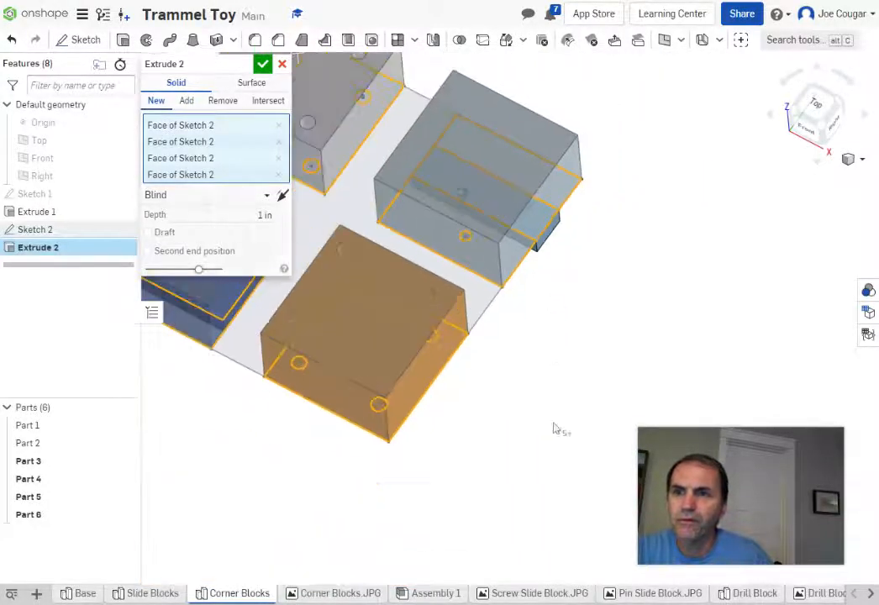
click(570, 404)
right_drag(570, 403, 575, 367)
right_drag(514, 436, 639, 384)
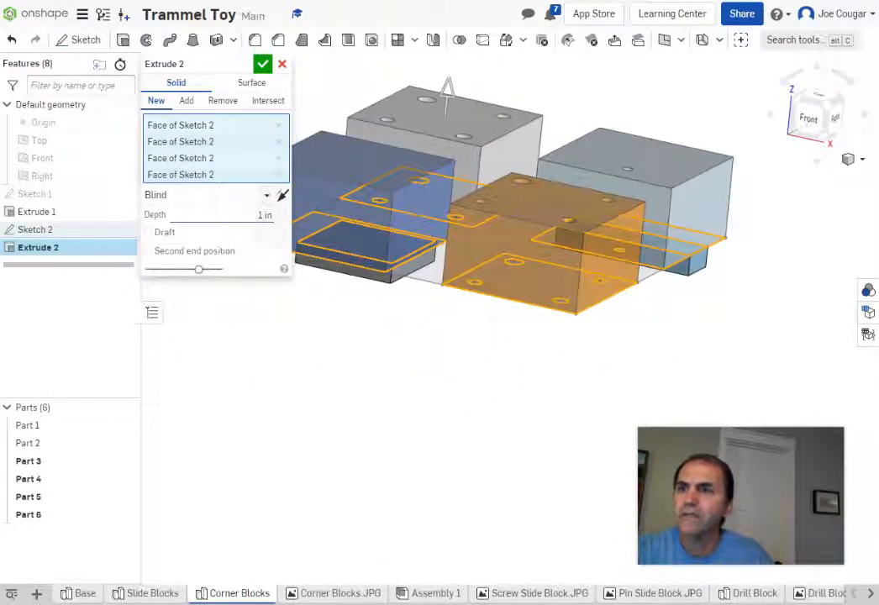
Step: Extrude the corner regions 0.4 in as Add, merging into Part 1 and Part 2
click(262, 216)
key(BackSpace)
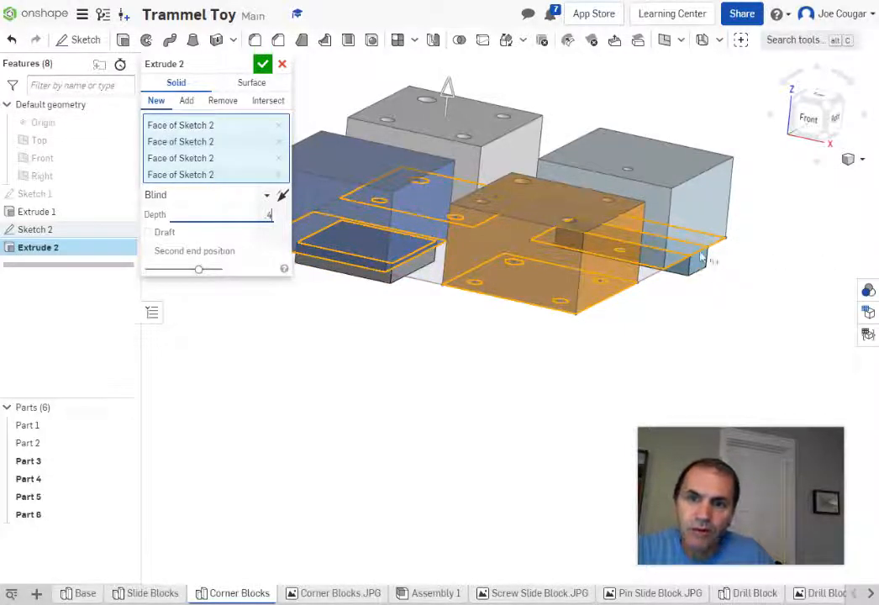
click(186, 102)
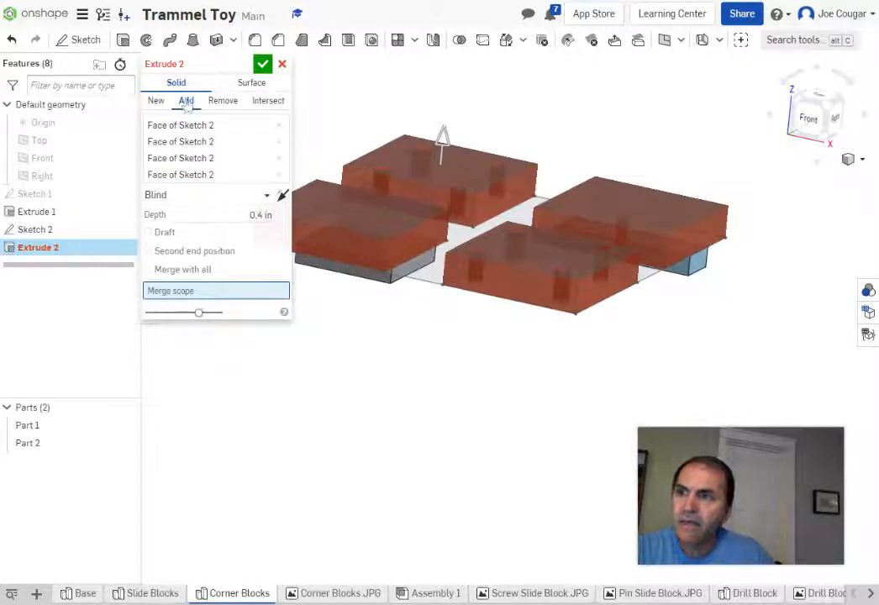
click(28, 425)
click(38, 446)
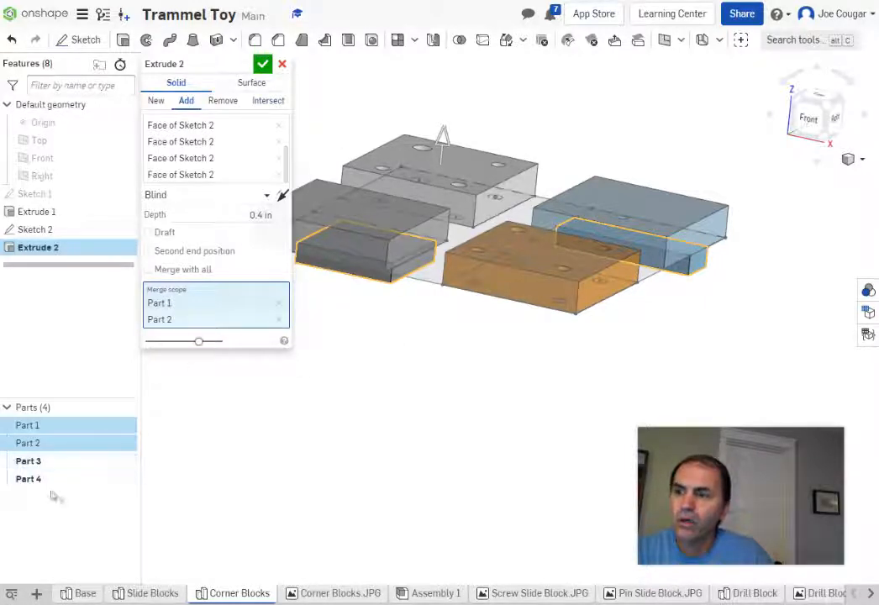
click(262, 66)
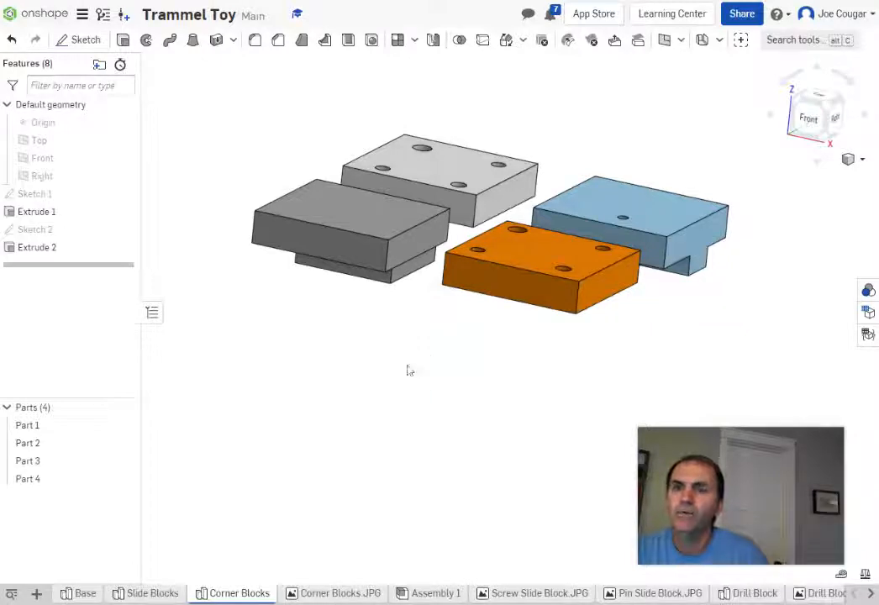
Step: Show Sketch 1, view the blocks from the top, and check the Corner Blocks.JPG reference
right_drag(393, 363, 419, 394)
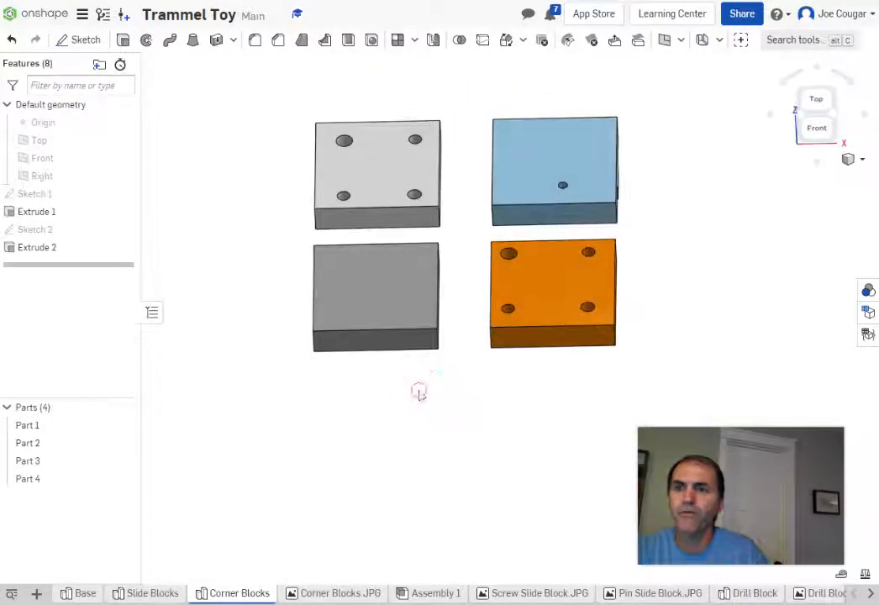
click(123, 194)
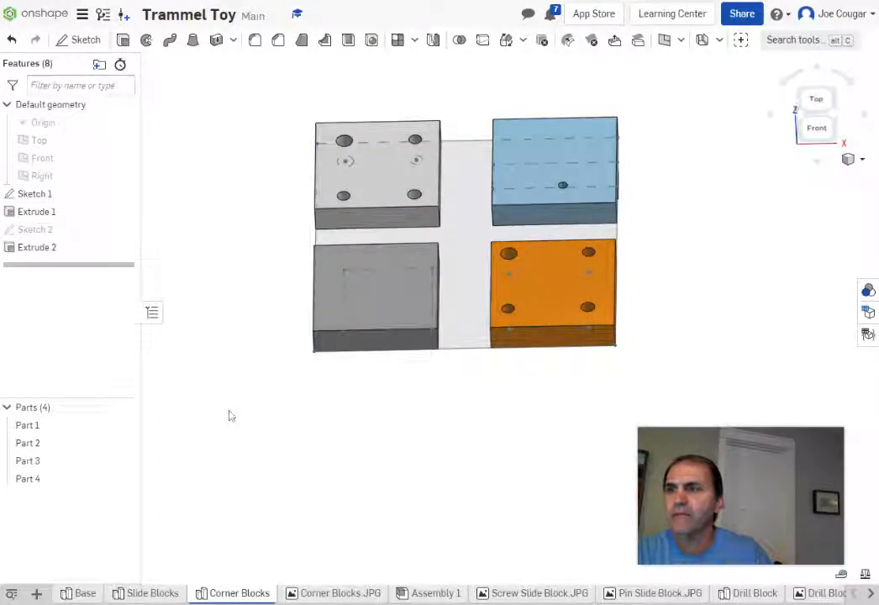
click(816, 100)
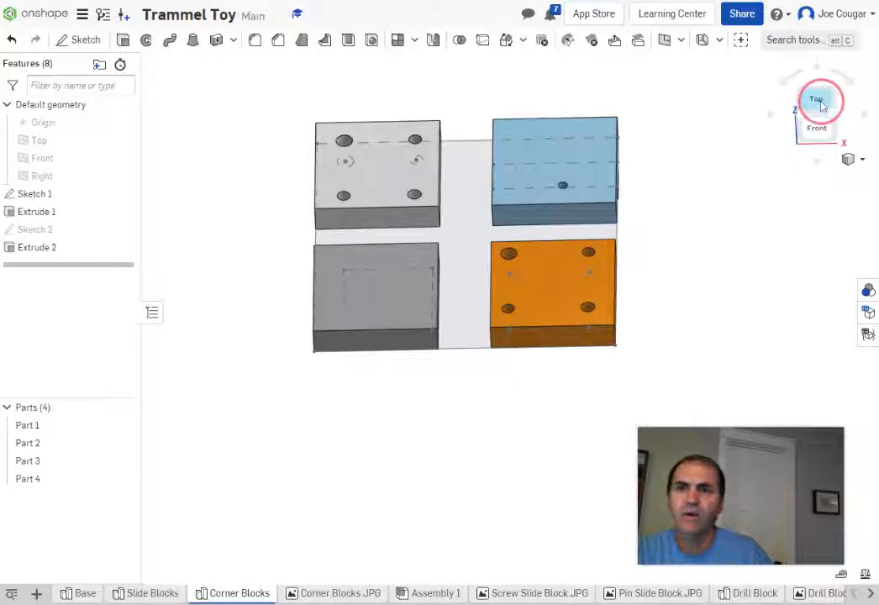
scroll(794, 252, down, 3)
middle_drag(801, 290, 652, 228)
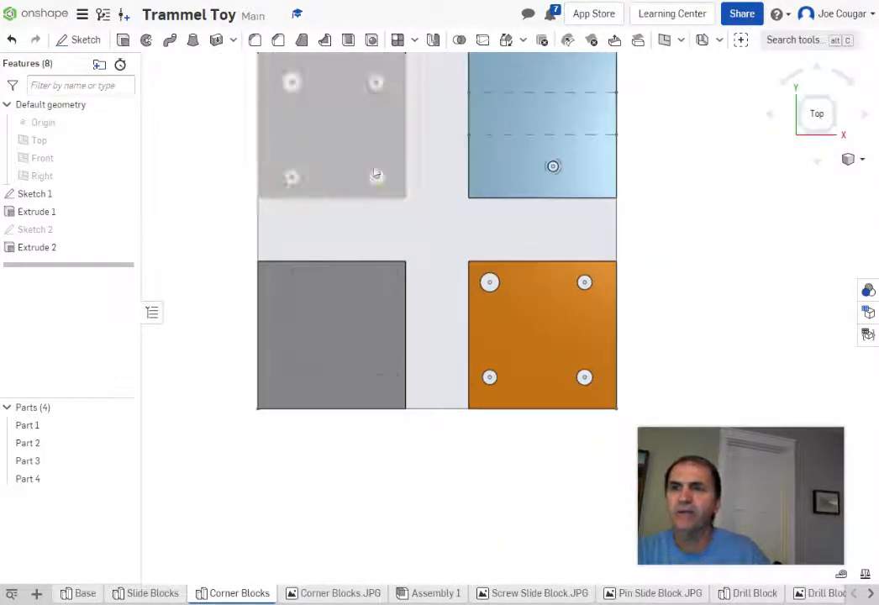
click(335, 593)
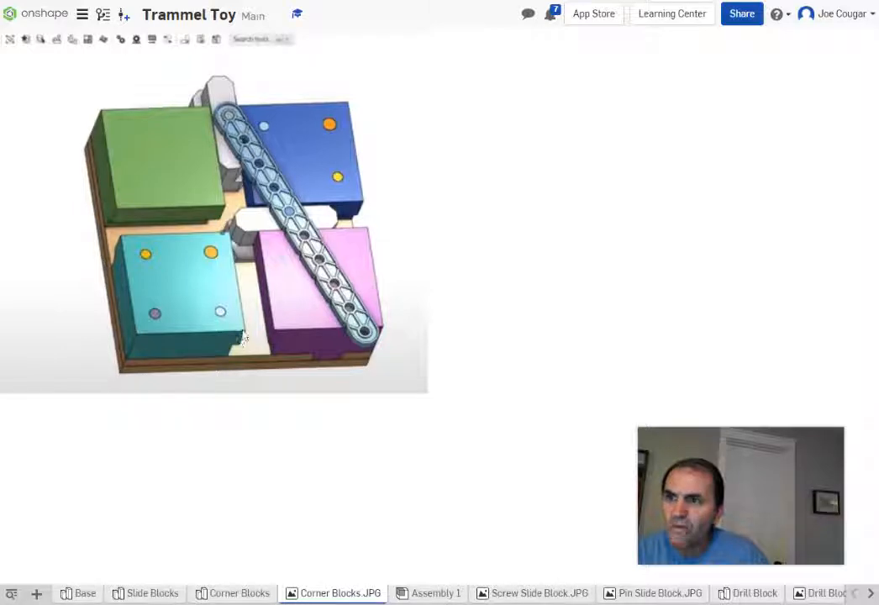
click(234, 594)
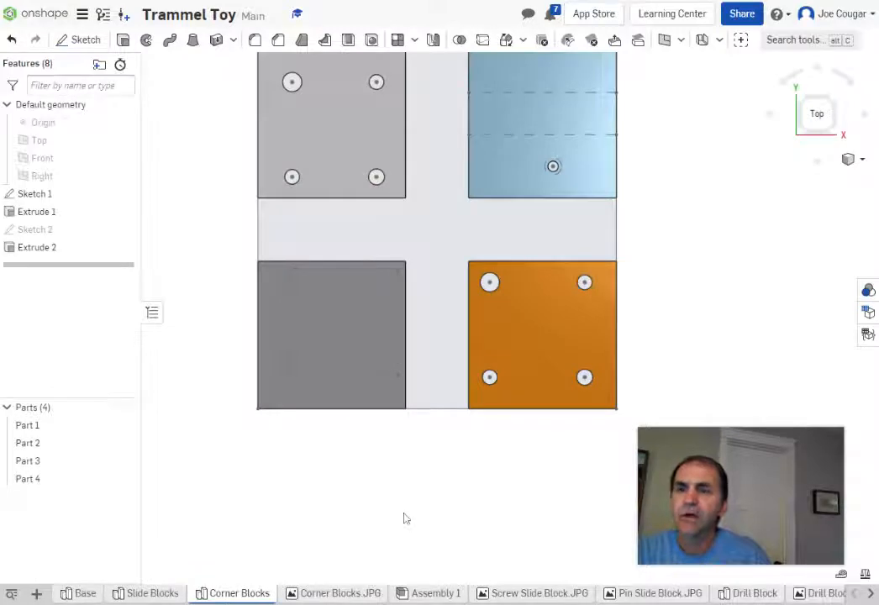
Step: Start Sketch 3 on the grey block's top face with a corner rectangle from its lower-left corner
click(83, 42)
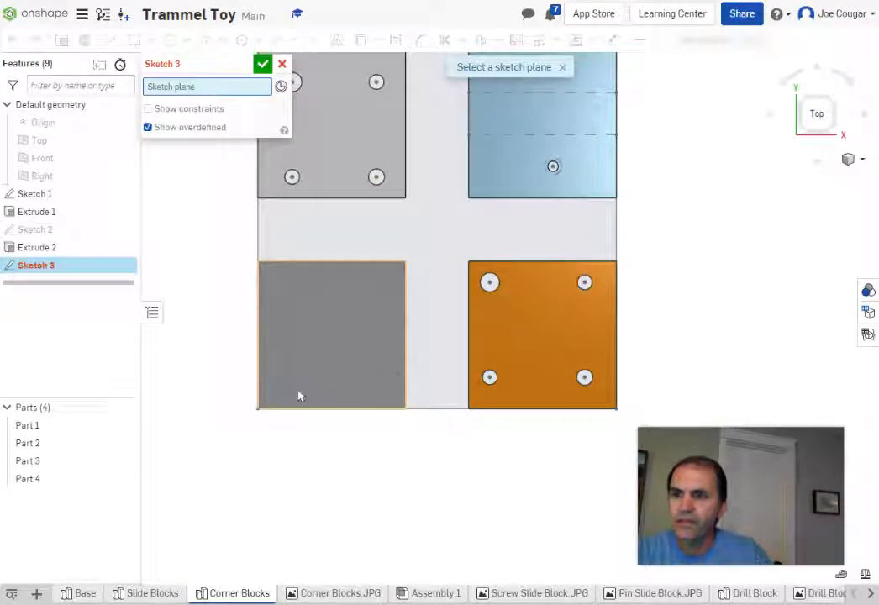
click(299, 395)
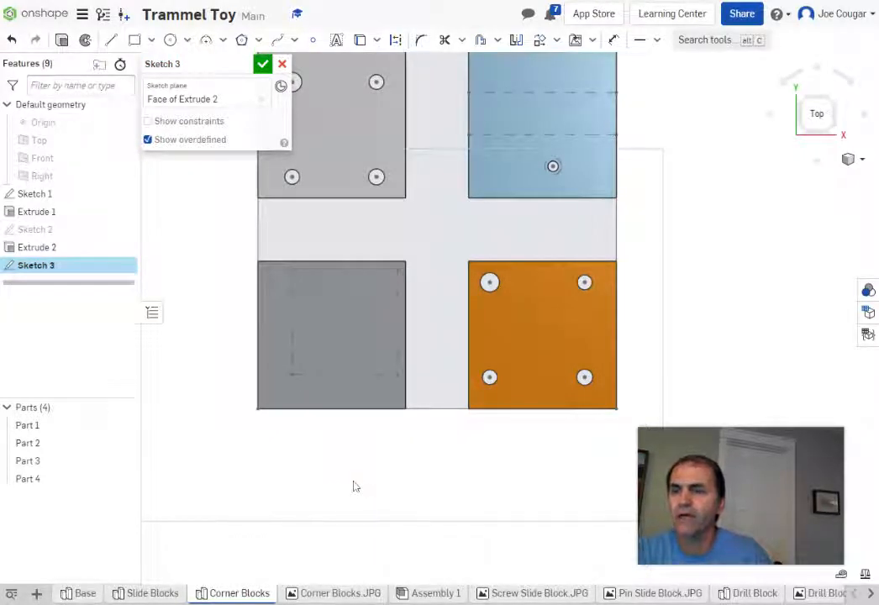
scroll(192, 326, down, 1)
middle_drag(194, 326, 261, 389)
click(136, 42)
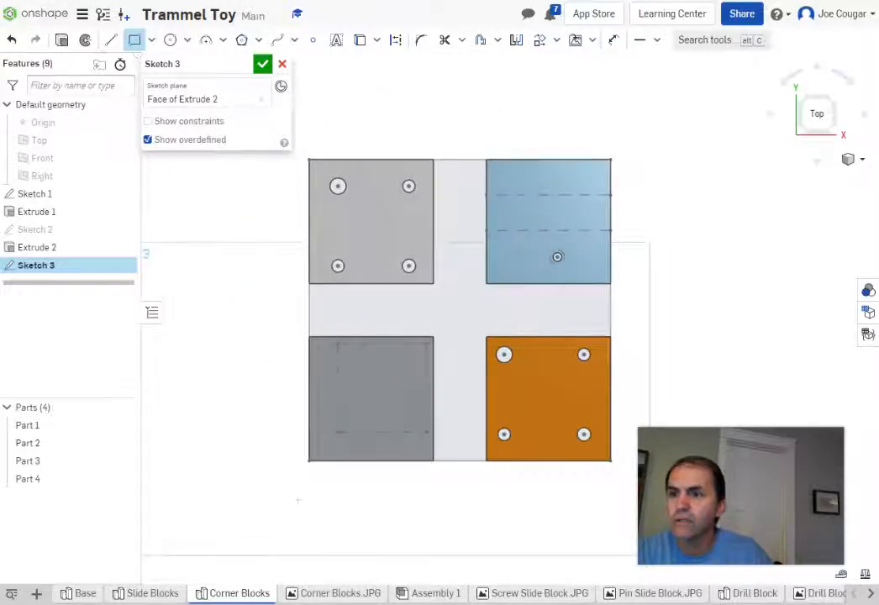
click(309, 460)
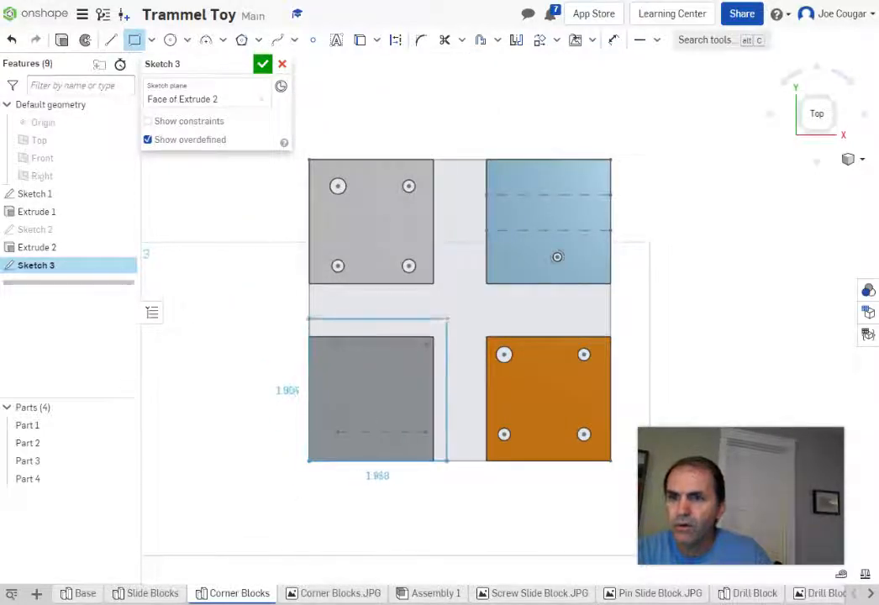
click(457, 313)
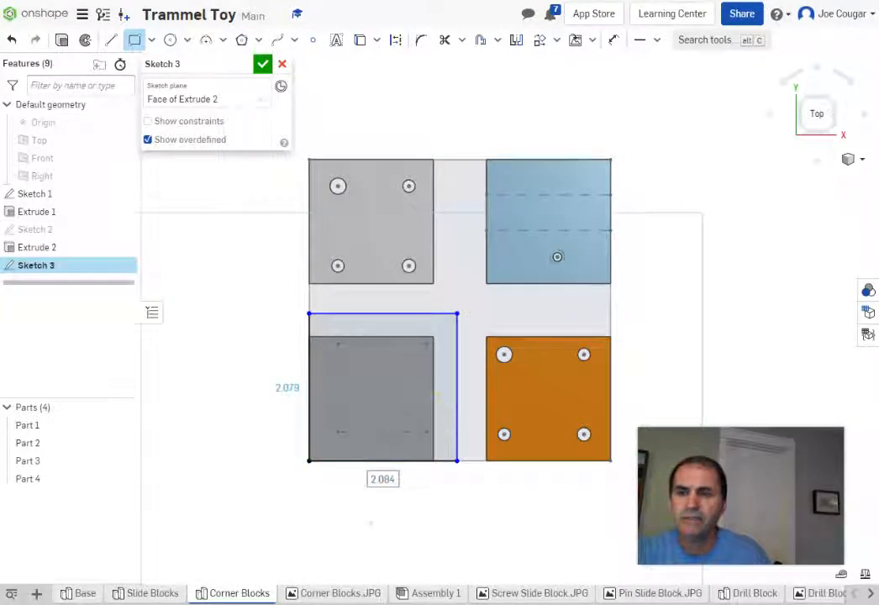
click(149, 594)
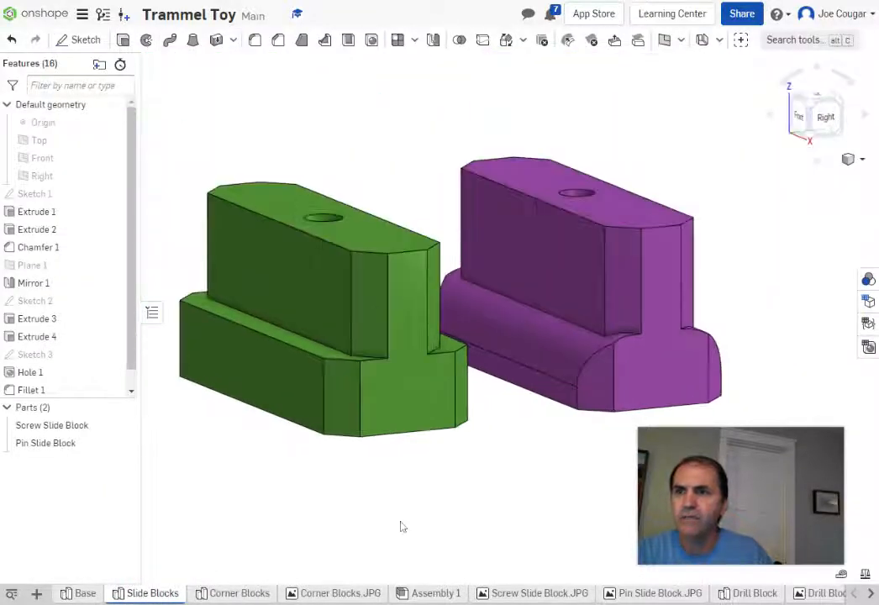
right_drag(480, 514, 407, 292)
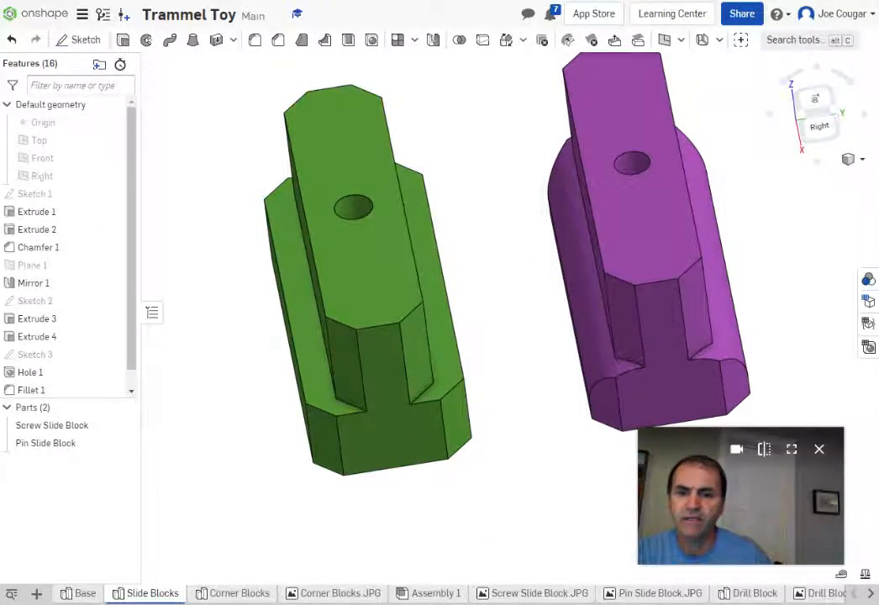
click(842, 575)
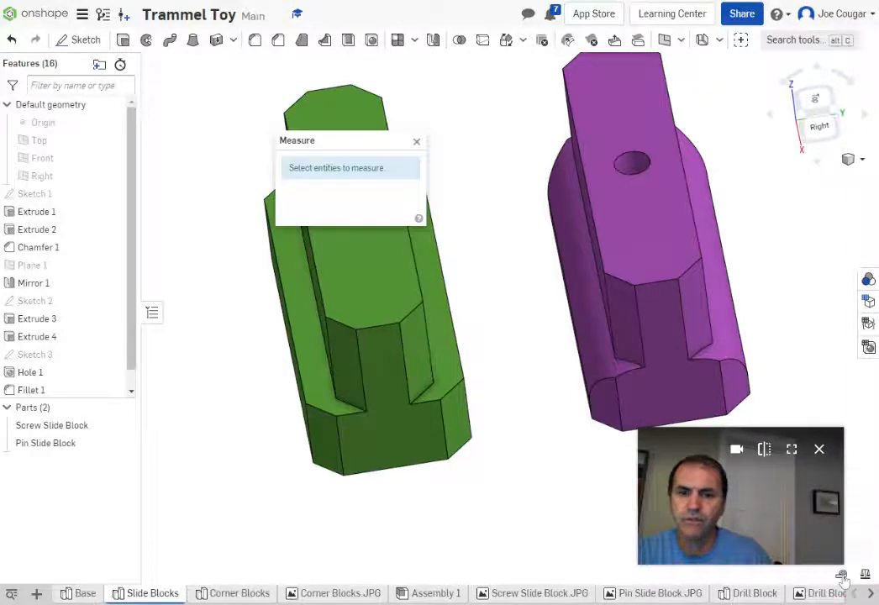
click(320, 284)
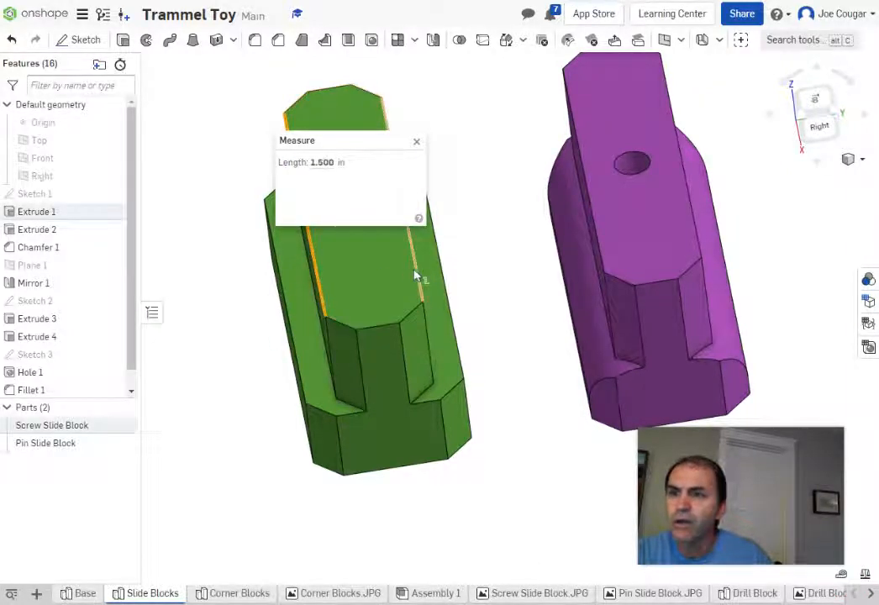
click(418, 275)
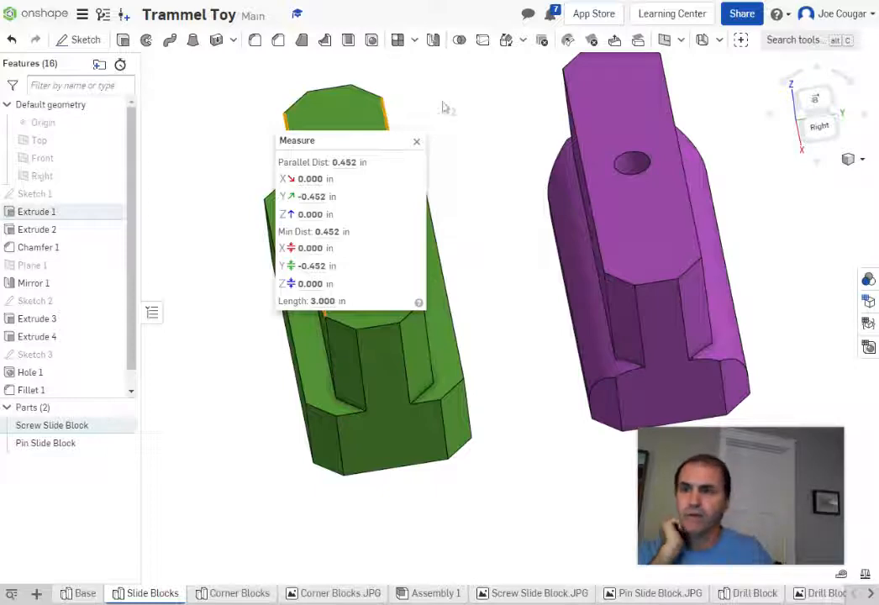
click(416, 141)
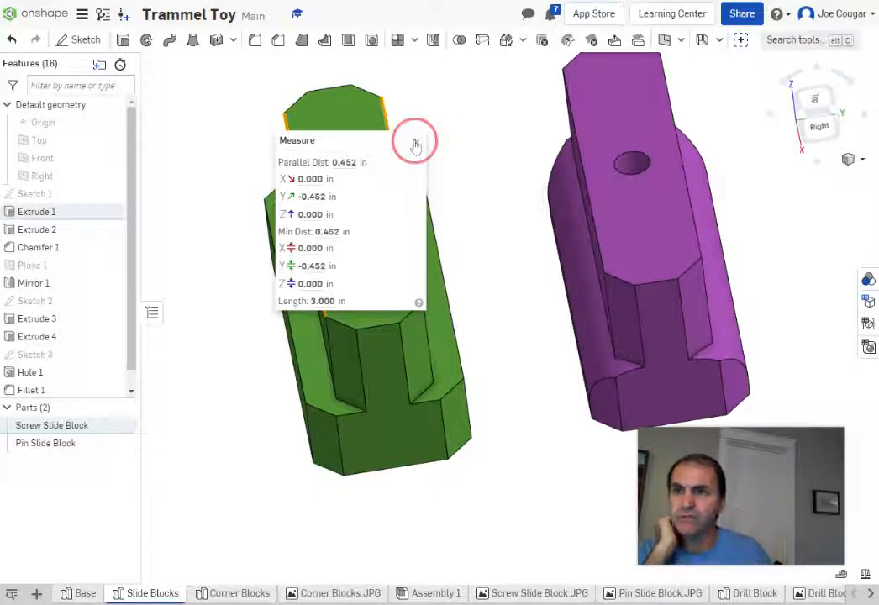
click(240, 594)
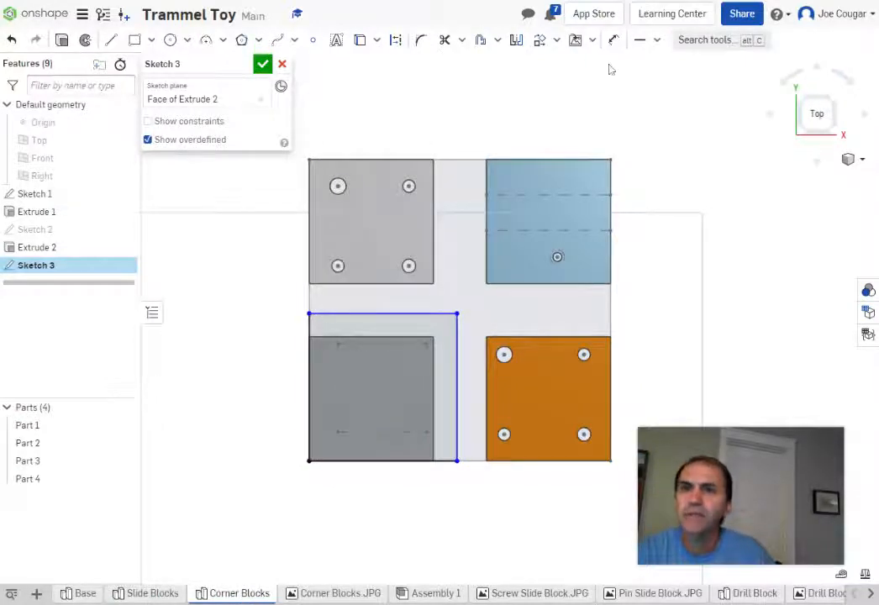
Step: Dimension the rectangle's width as (4.25-.5)/2, giving 1.875 in
click(614, 40)
click(458, 463)
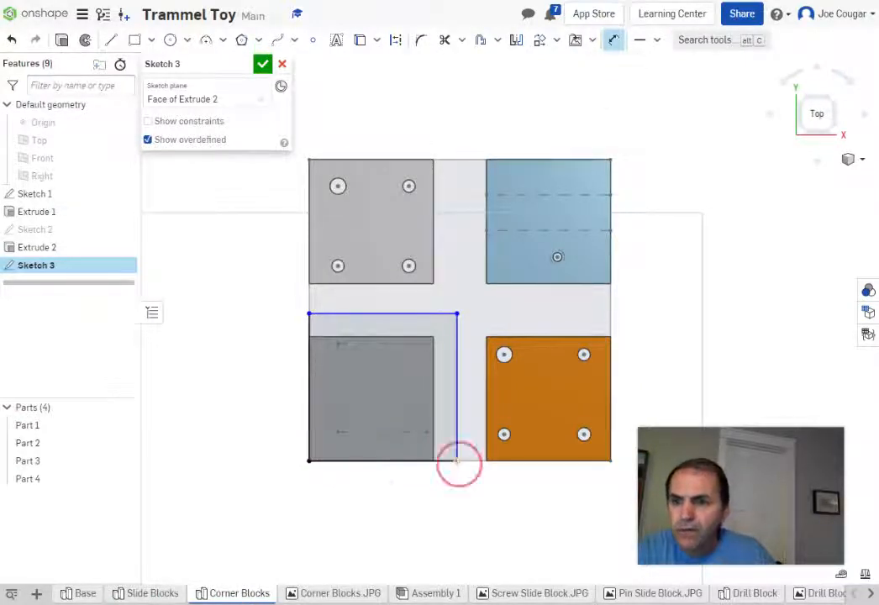
click(309, 462)
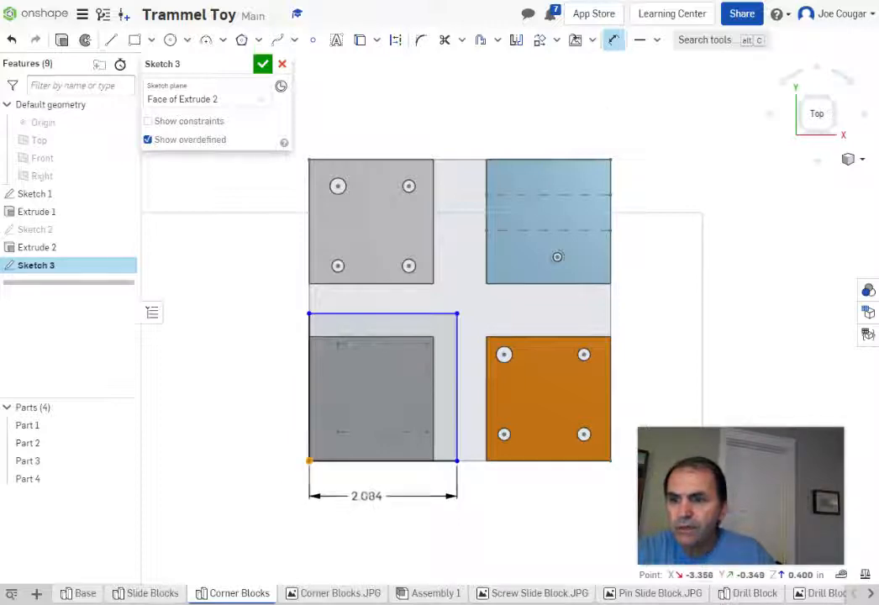
click(367, 497)
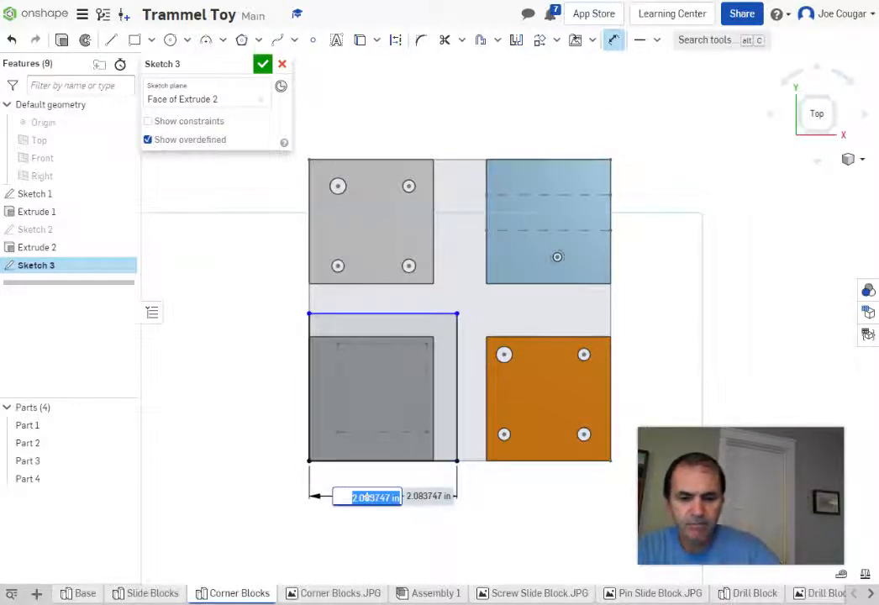
key(BackSpace)
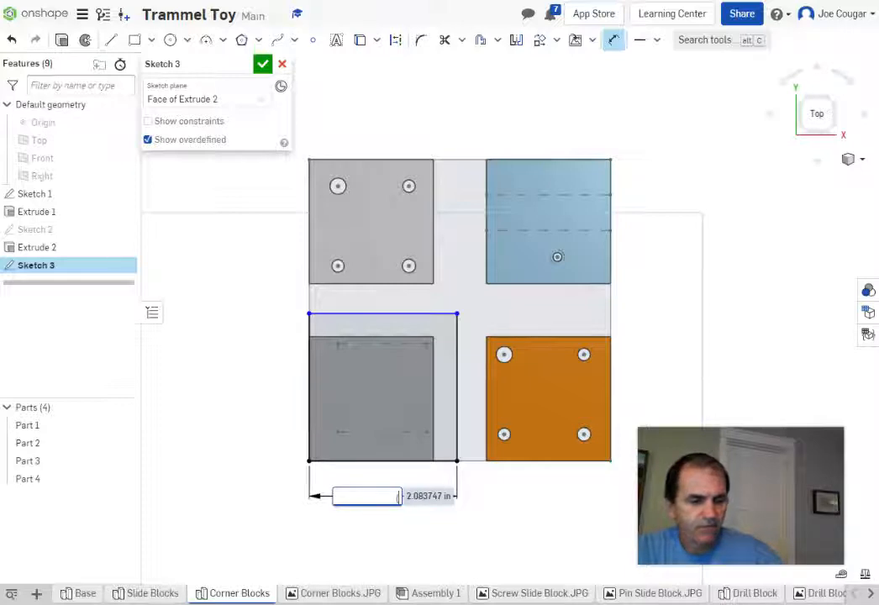
text(4.25)
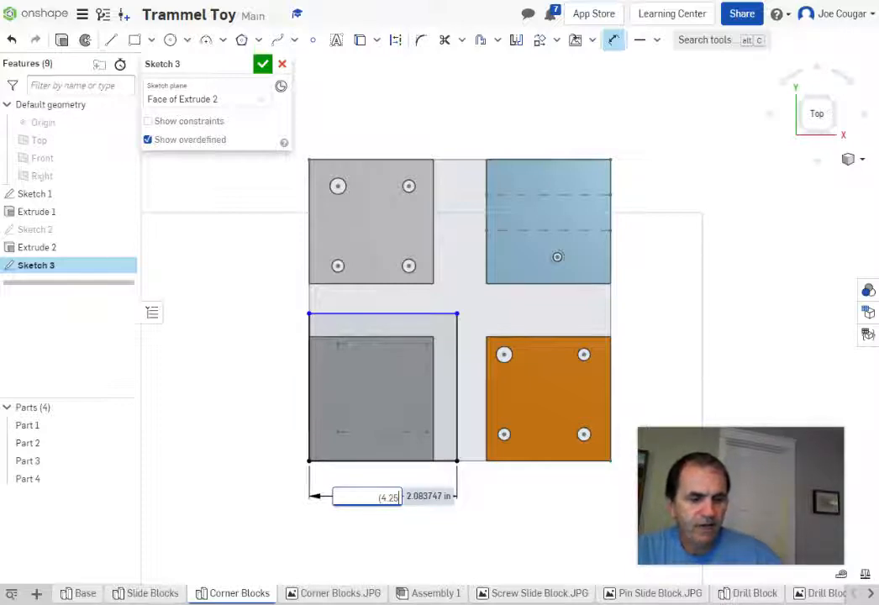
text(-.5))
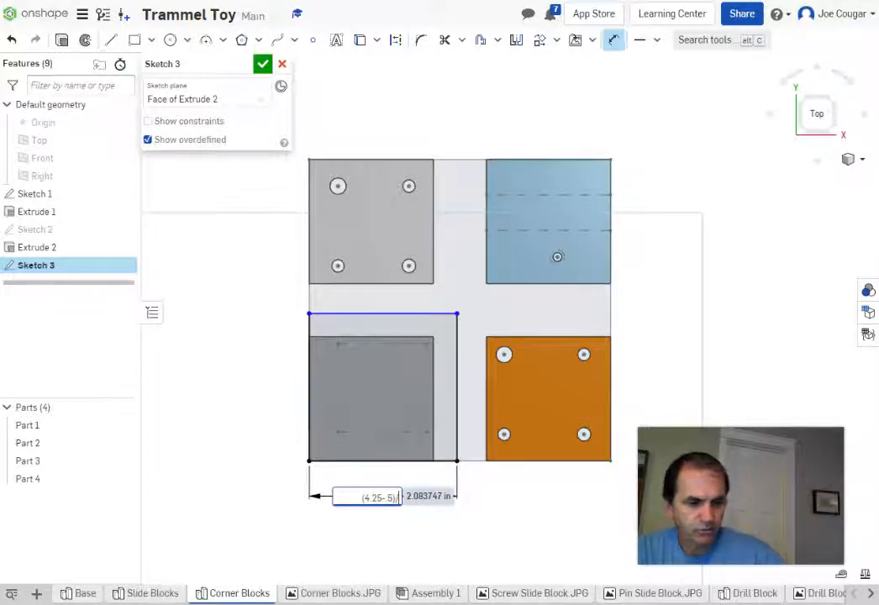
text(/2)
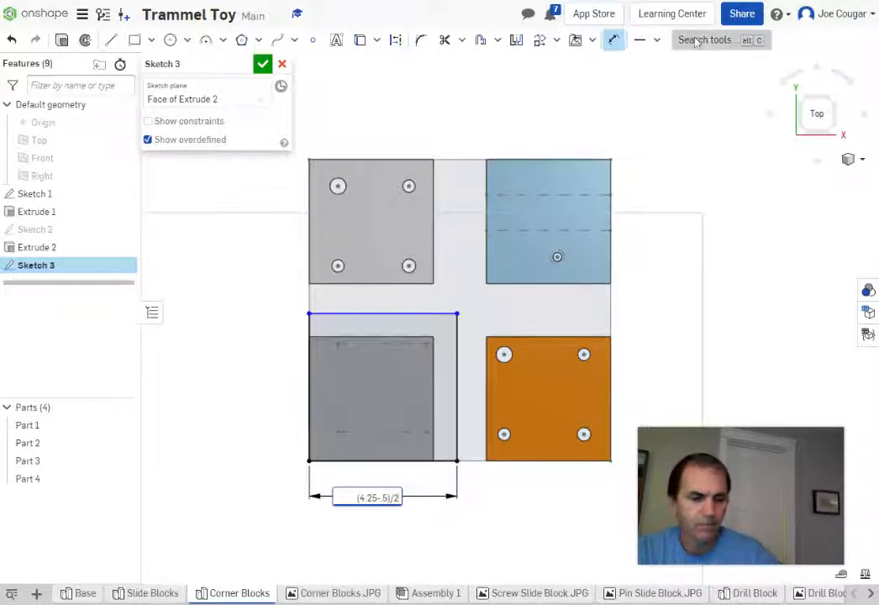
key(Return)
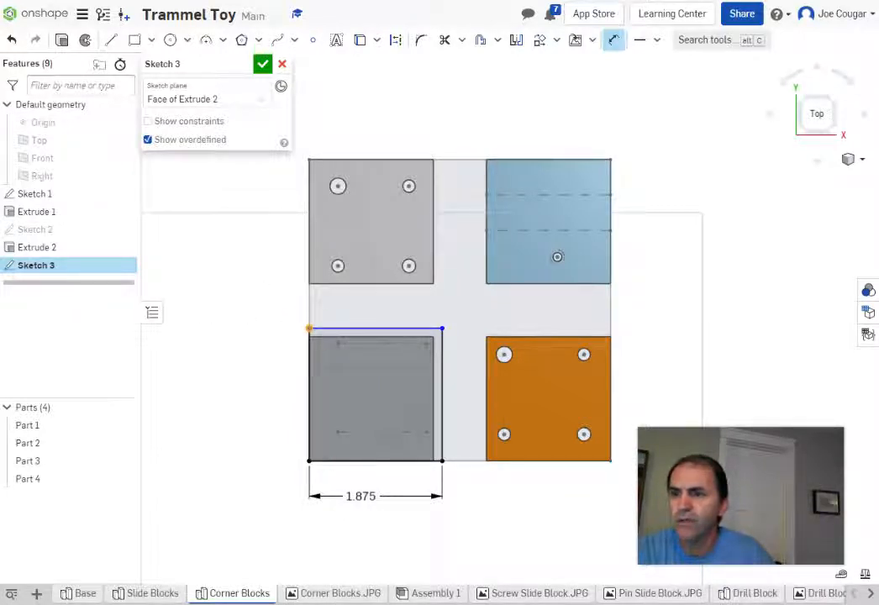
Step: Dimension the rectangle's height at 1.875 in, correcting the mistyped value
click(309, 329)
click(309, 460)
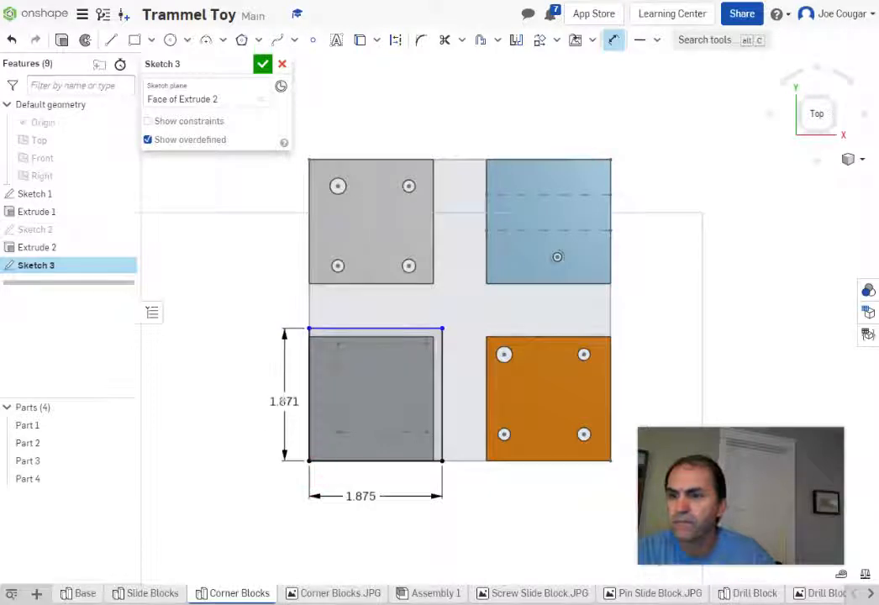
click(275, 400)
key(BackSpace)
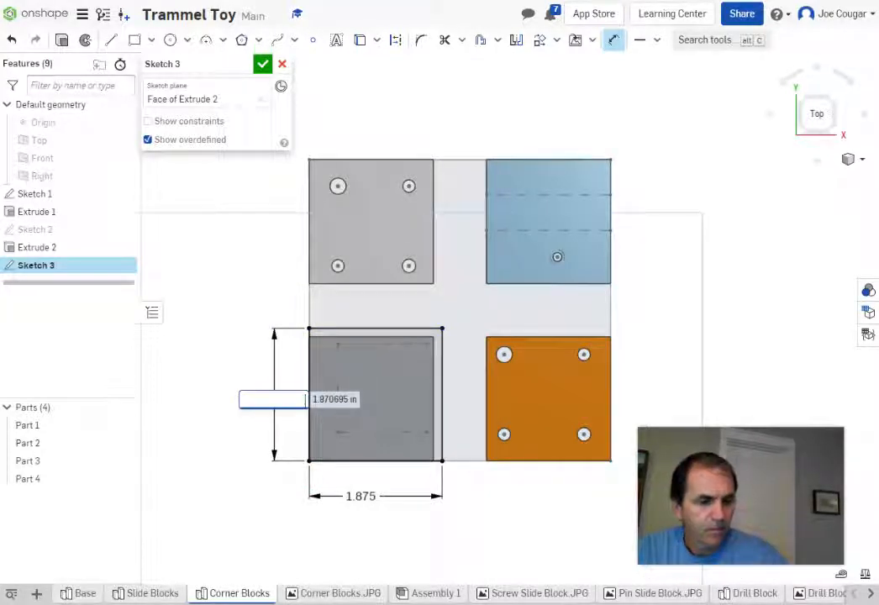
text(17)
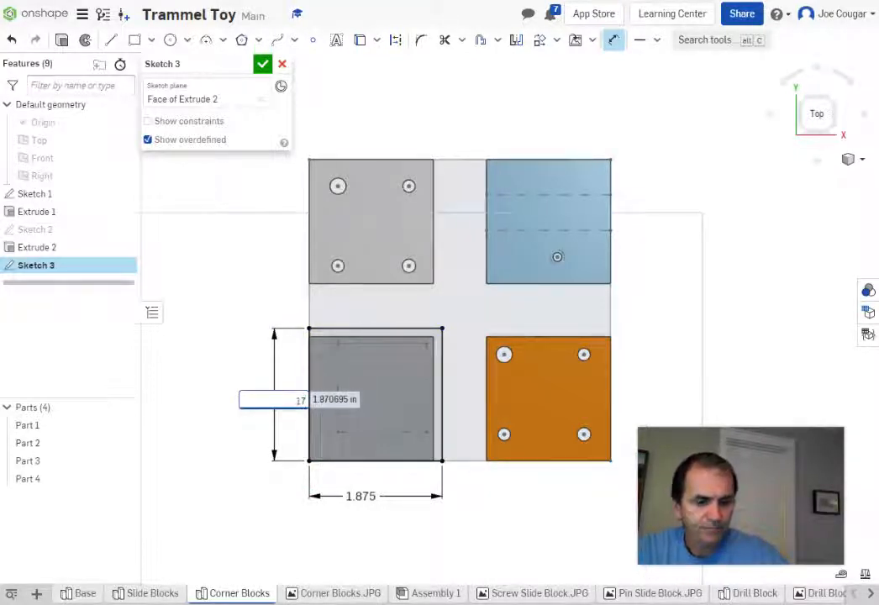
key(BackSpace)
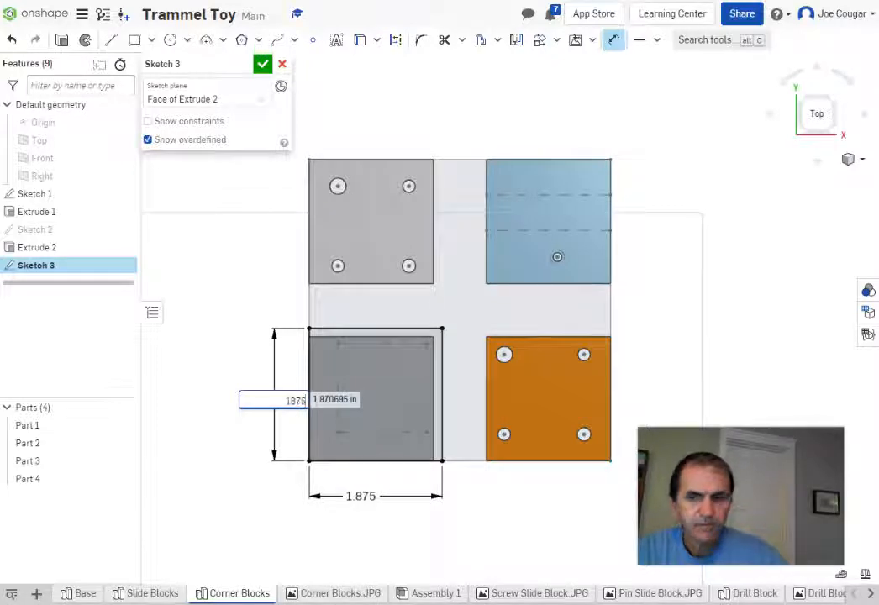
text(875)
key(Return)
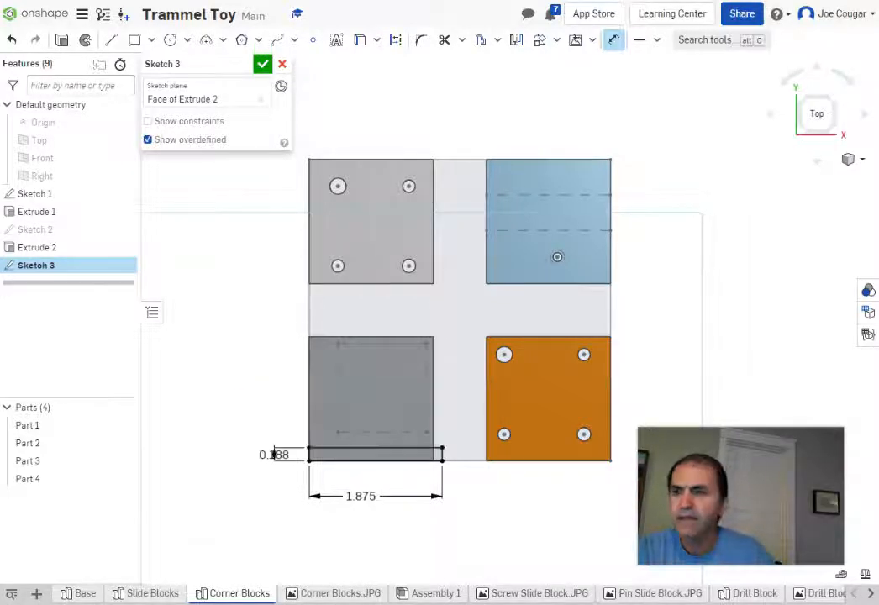
scroll(249, 520, up, 3)
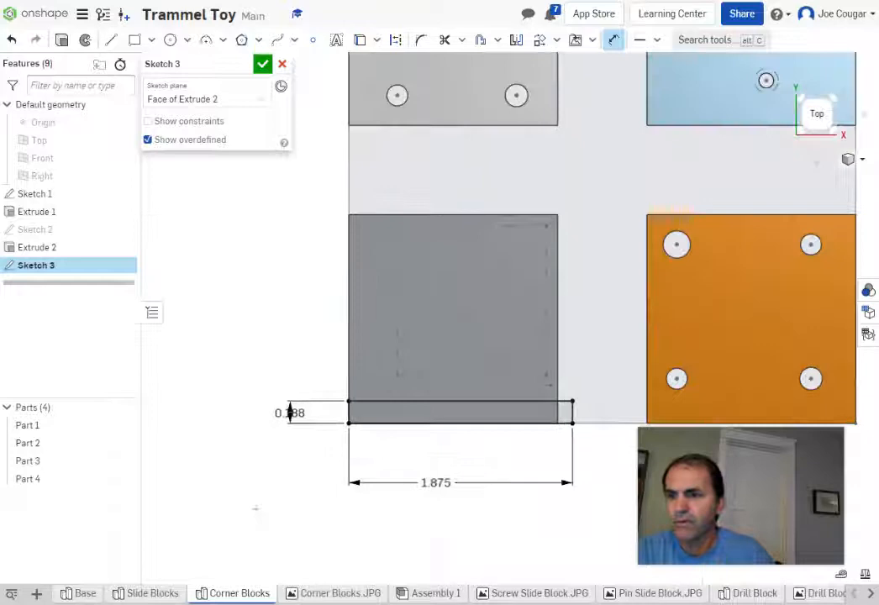
double_click(288, 412)
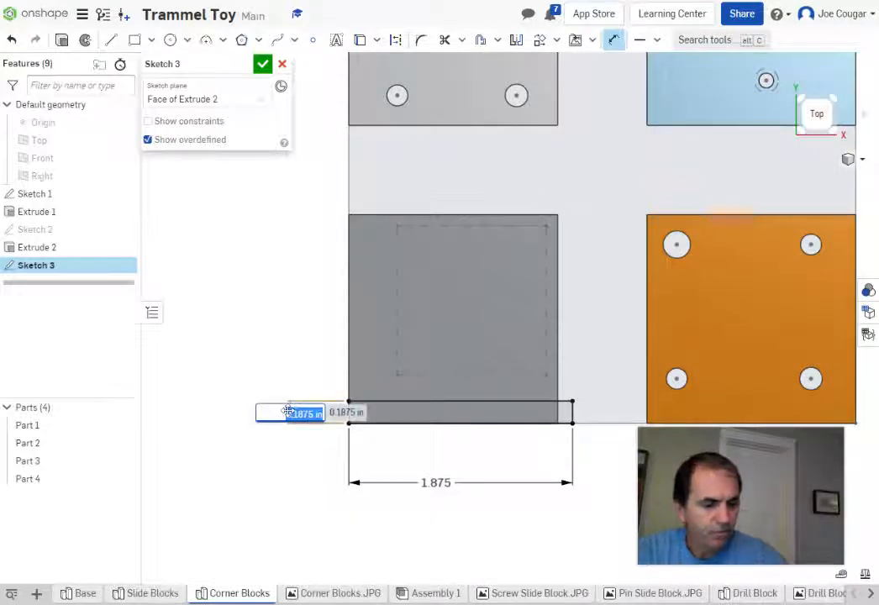
text(1)
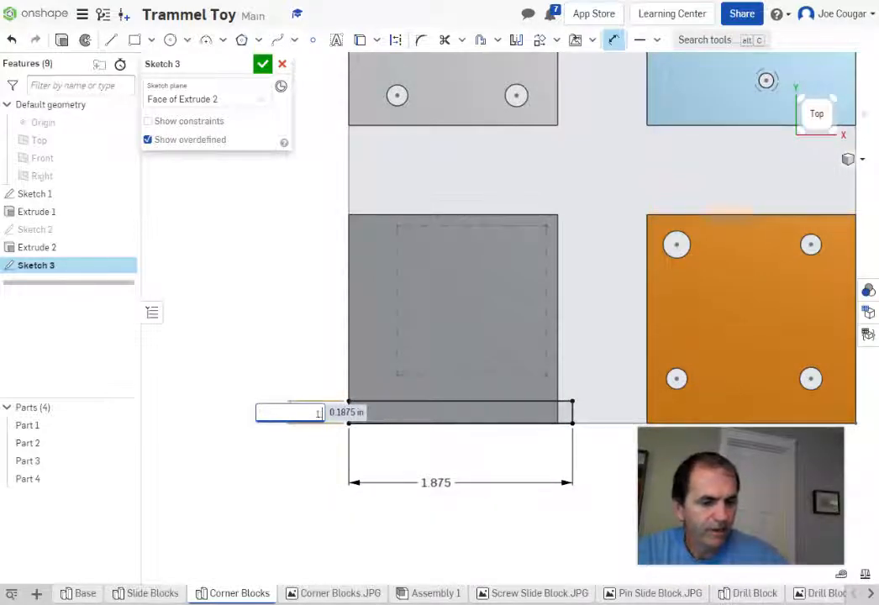
text(.875)
key(Return)
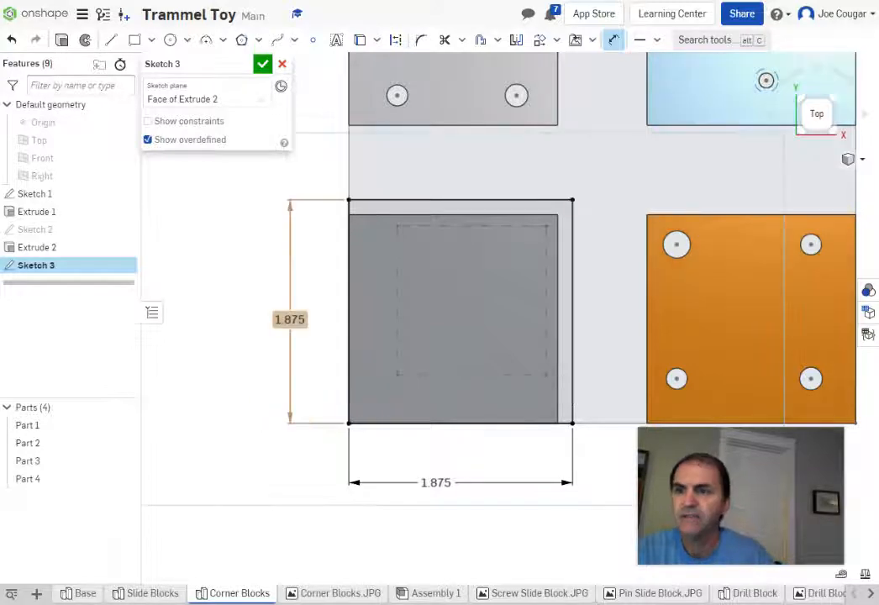
scroll(297, 415, down, 3)
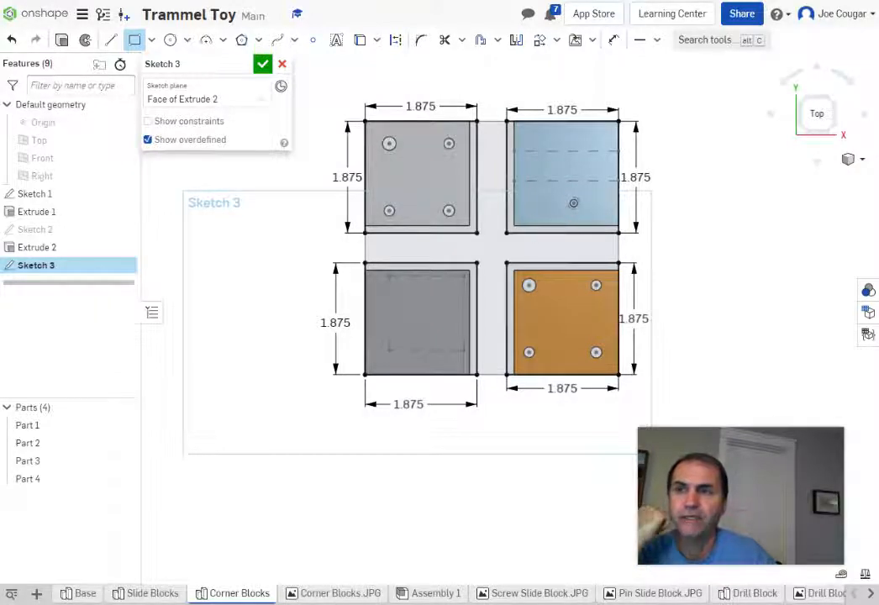
Step: Project the four corner holes of the first block into Sketch 3
click(360, 40)
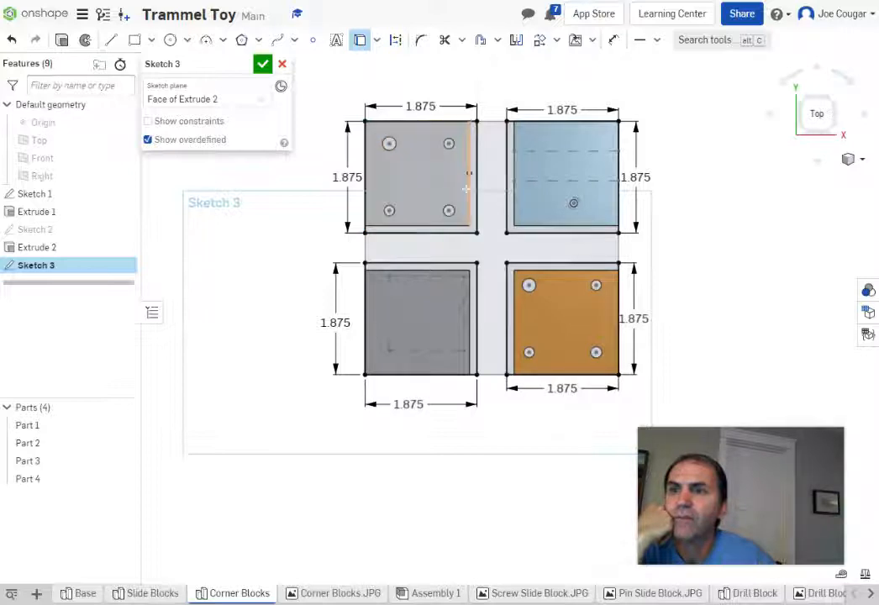
scroll(432, 167, up, 2)
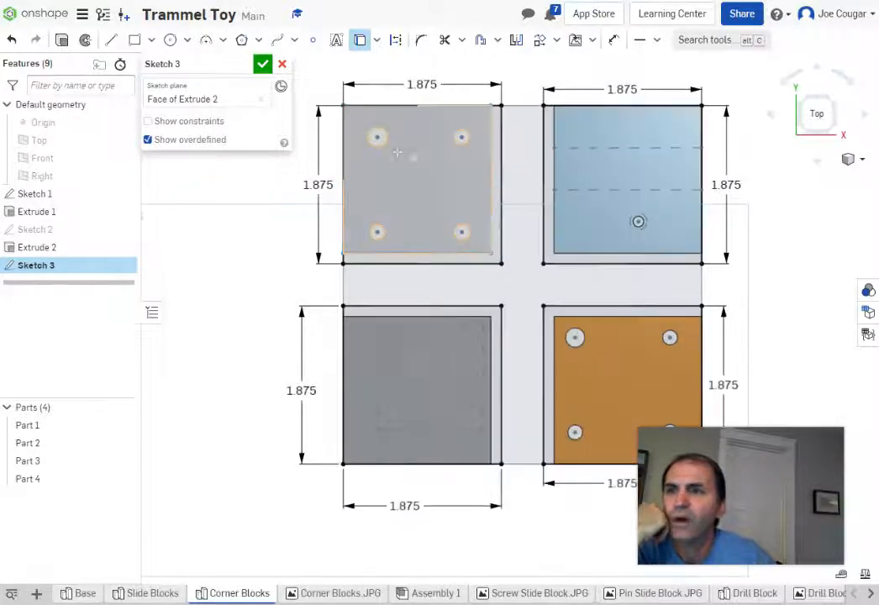
scroll(388, 151, up, 3)
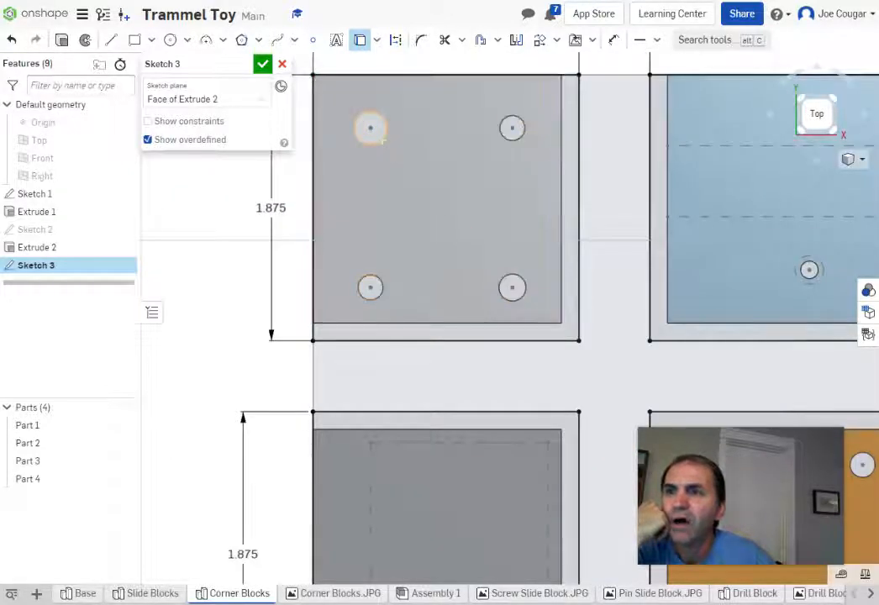
click(375, 133)
click(511, 135)
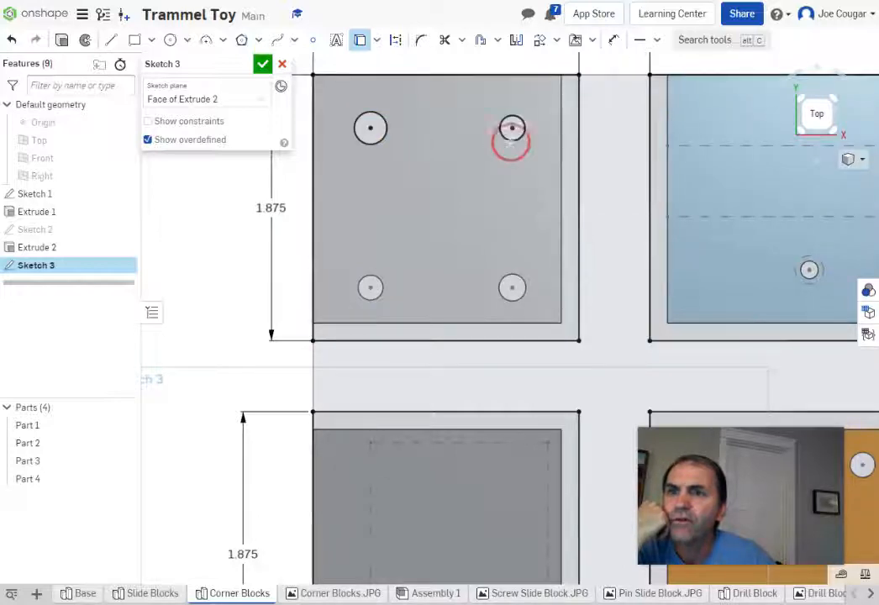
click(512, 288)
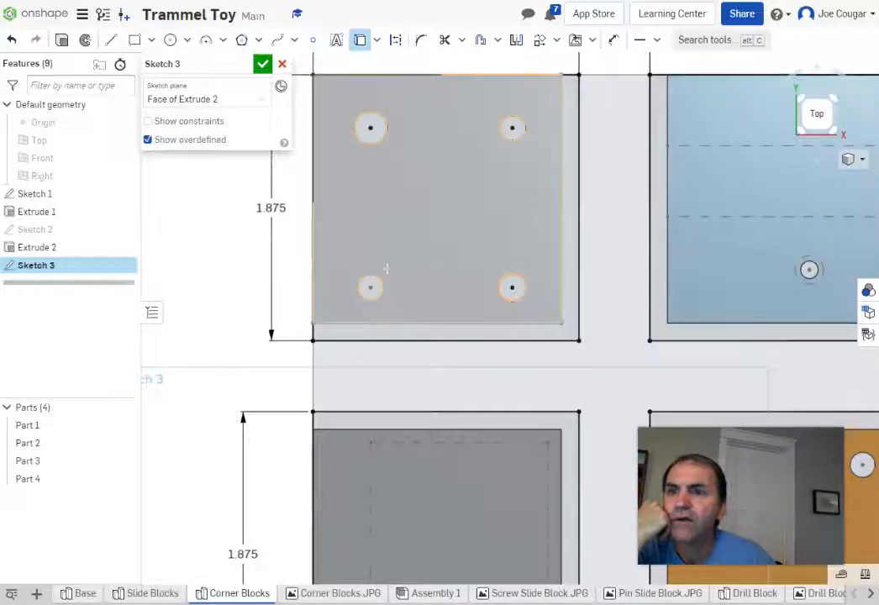
click(371, 288)
Step: Project the orange block's holes and face outline into Sketch 3
scroll(442, 228, down, 3)
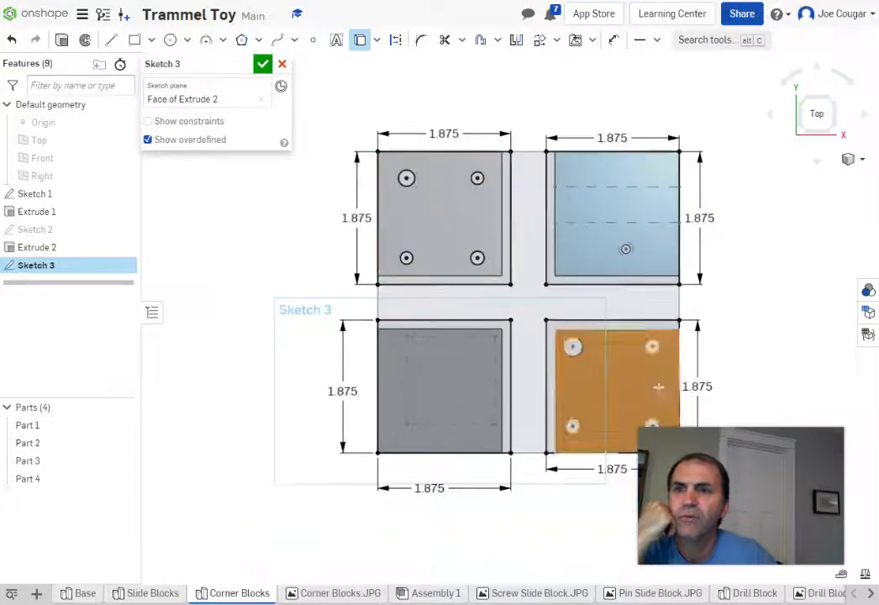
scroll(736, 298, up, 2)
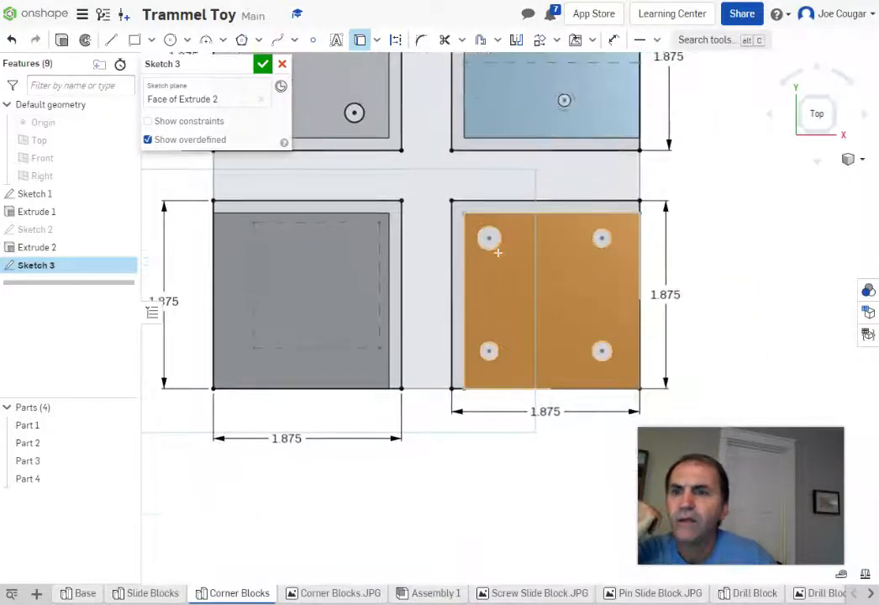
click(489, 240)
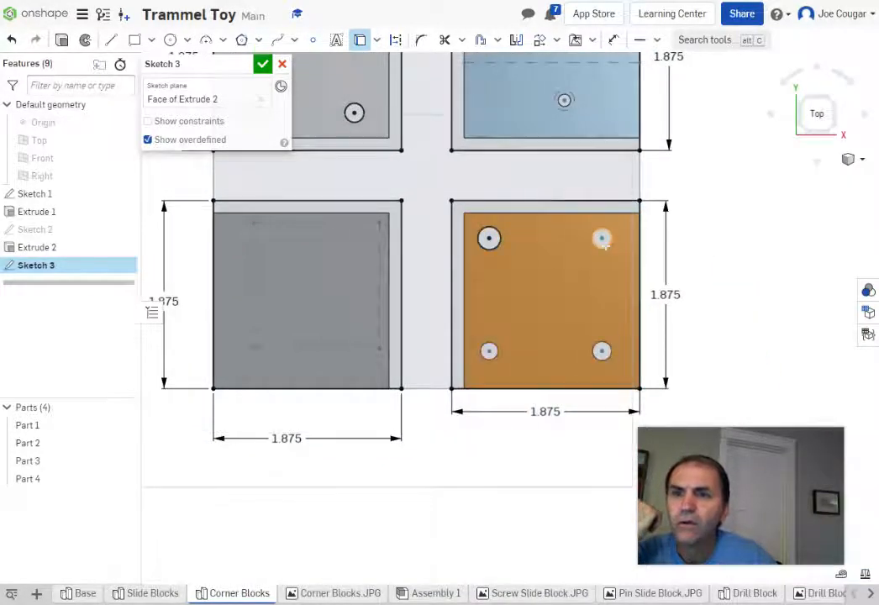
click(600, 343)
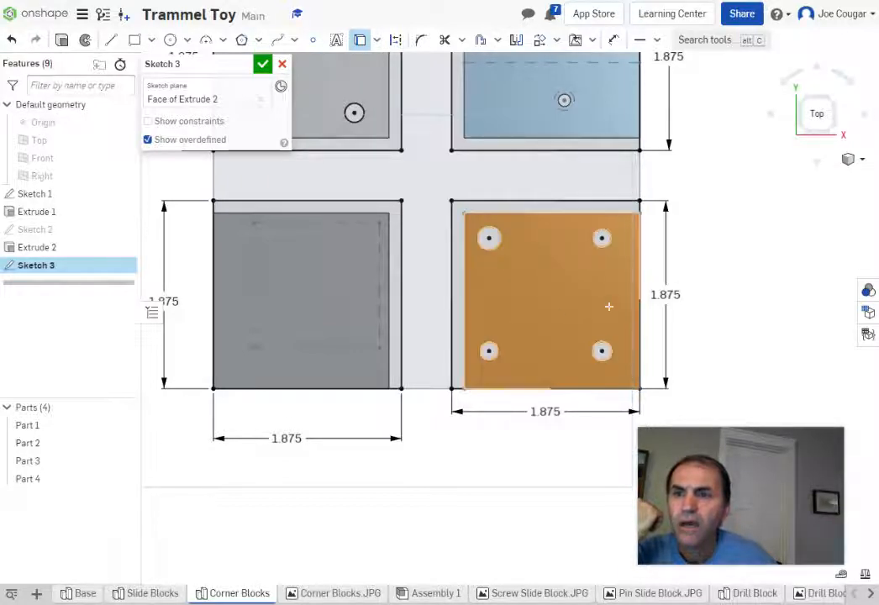
click(554, 291)
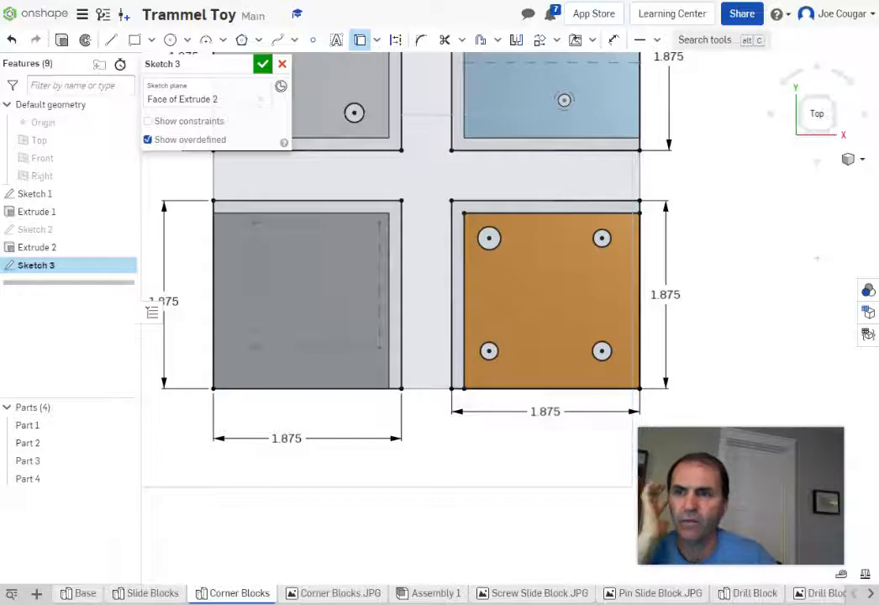
scroll(816, 258, down, 2)
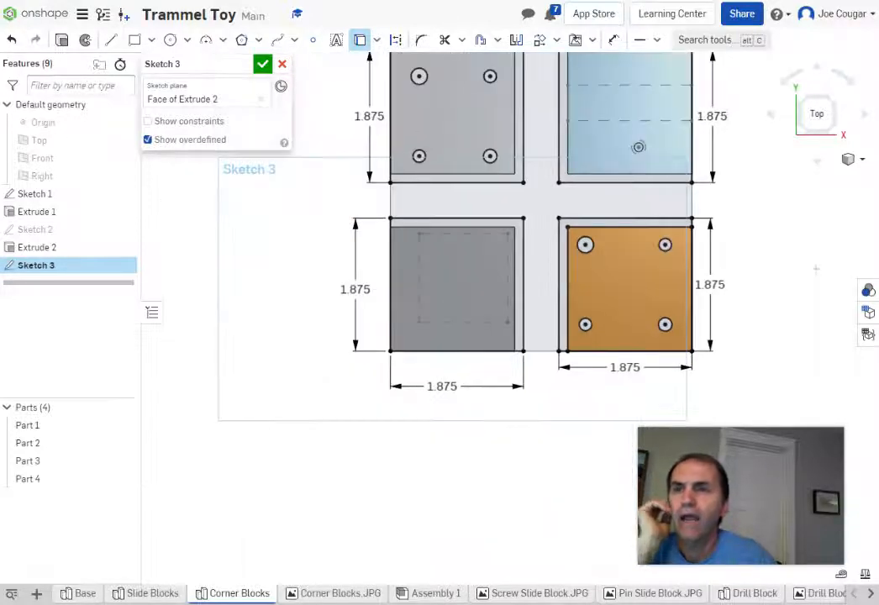
middle_drag(814, 272, 748, 324)
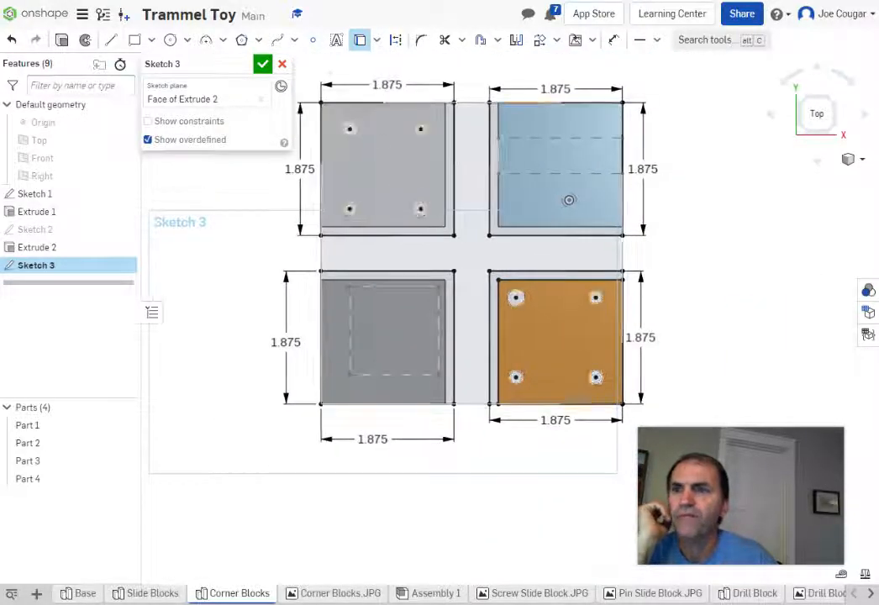
Step: Finish Sketch 3 and try extruding all its faces, then cancel that extrusion
click(263, 65)
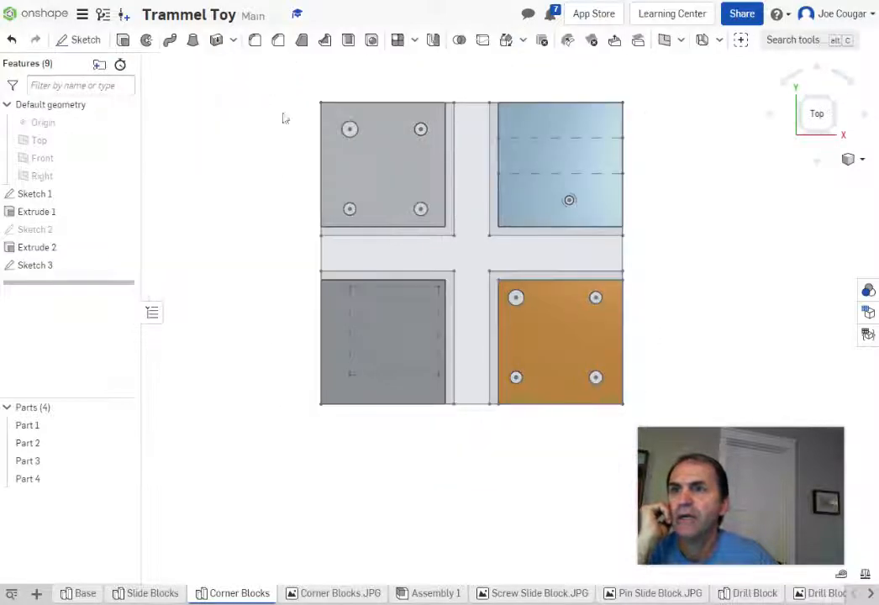
right_drag(701, 324, 697, 274)
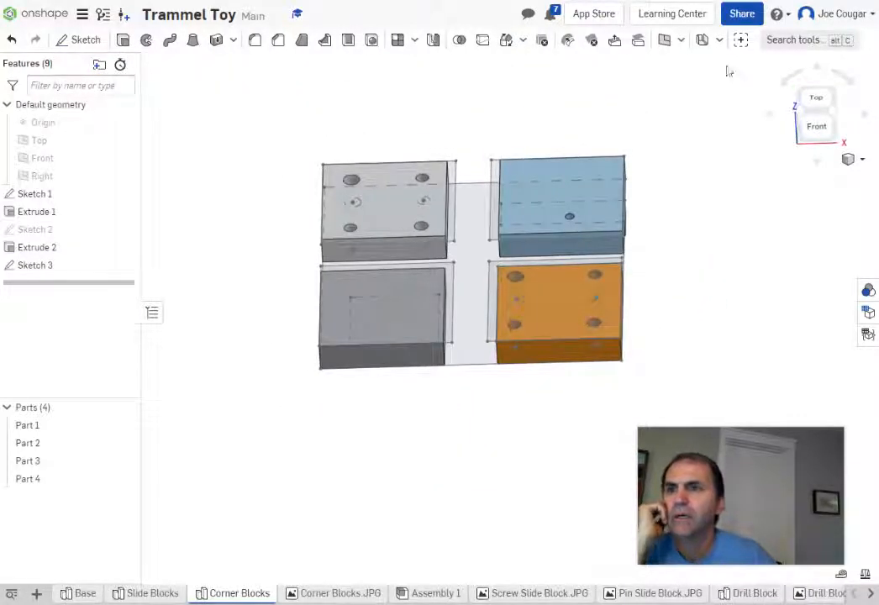
click(123, 41)
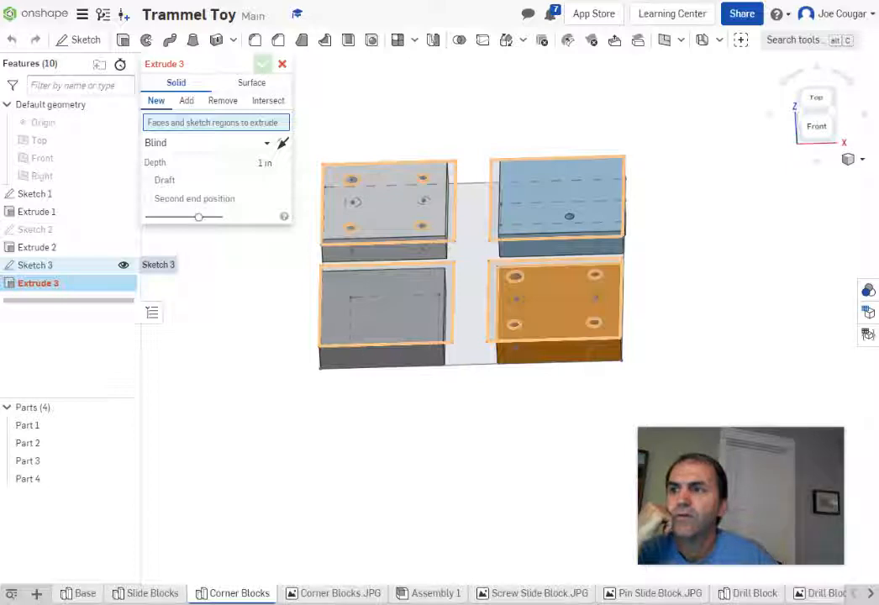
click(52, 265)
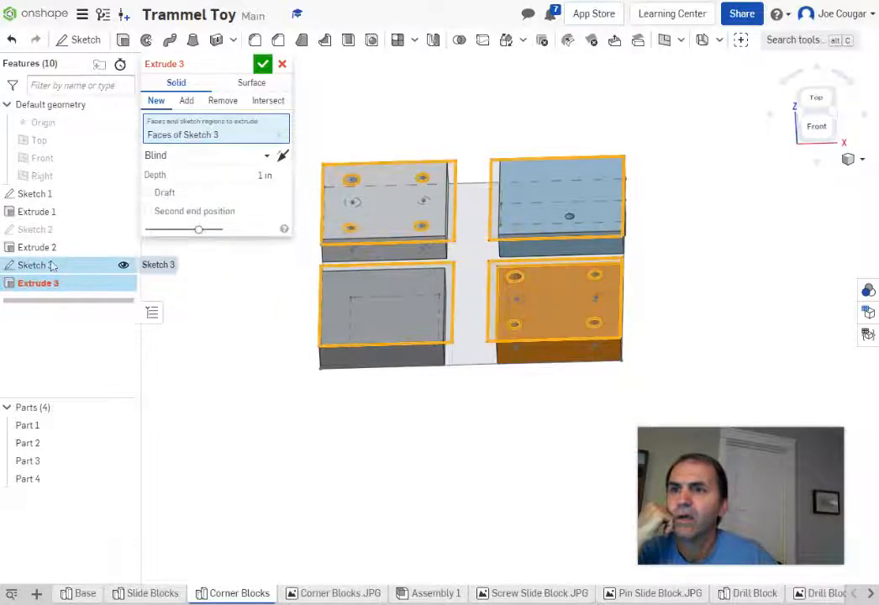
mouse_move(683, 291)
right_down()
mouse_move(667, 327)
mouse_move(690, 298)
right_up()
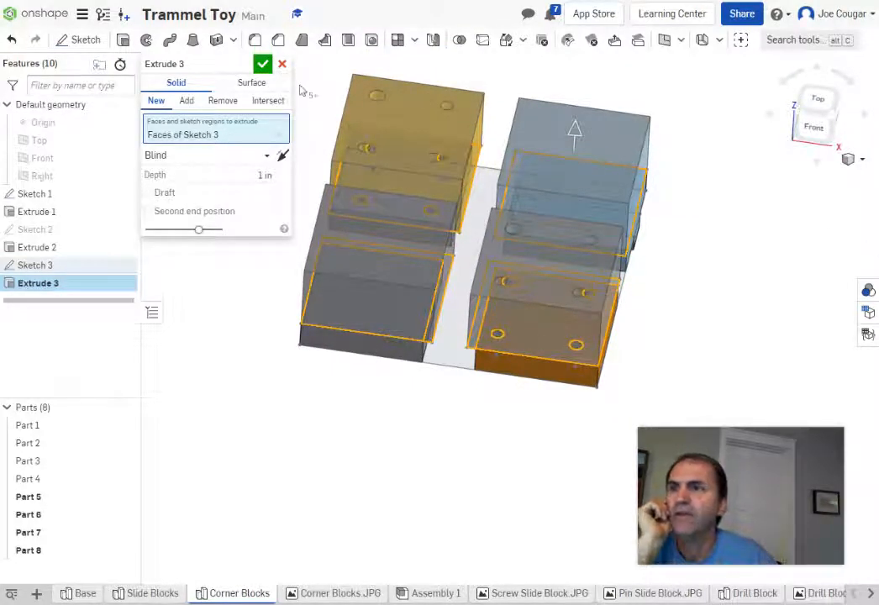
click(286, 70)
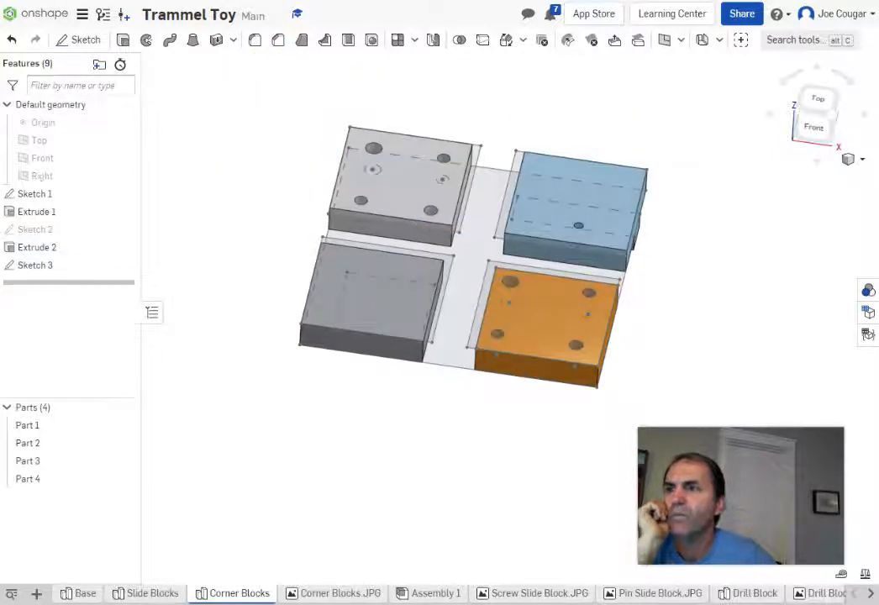
Step: Set up a 1 in new-part extrusion of the four block faces, then view the reference image
click(122, 39)
click(399, 196)
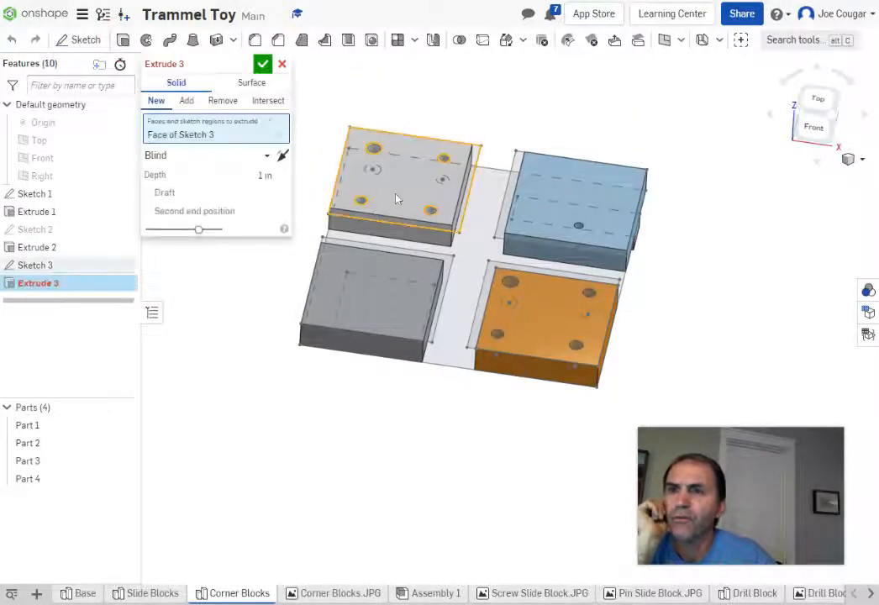
click(547, 200)
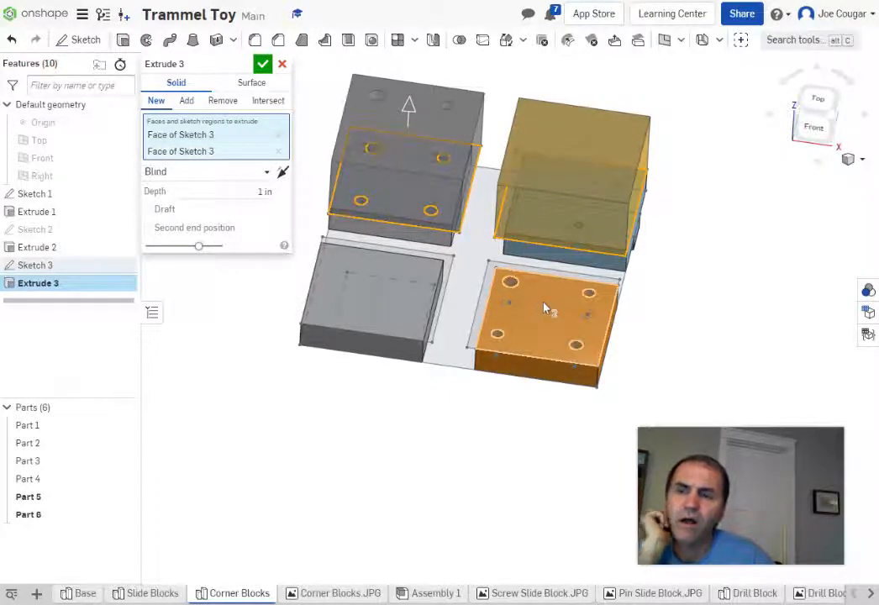
scroll(545, 308, up, 2)
click(545, 309)
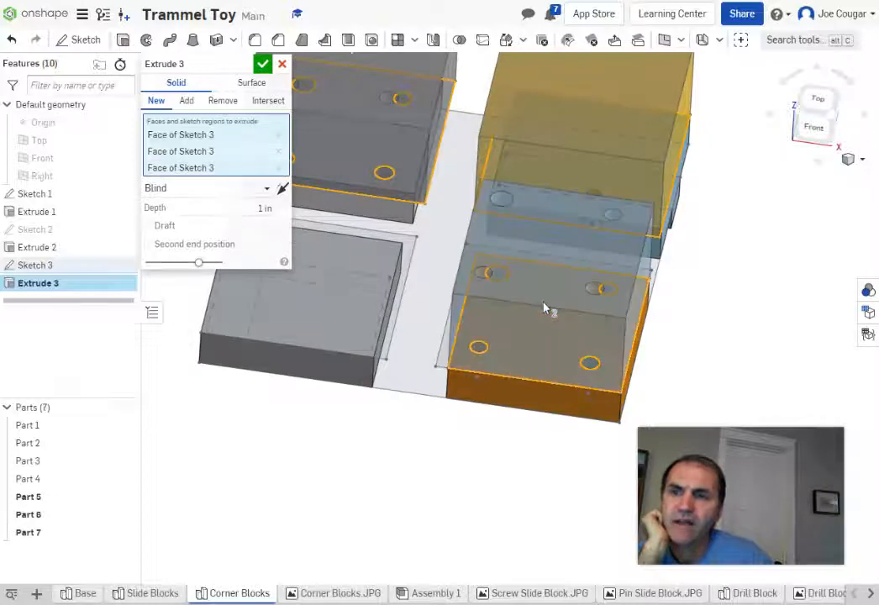
click(443, 364)
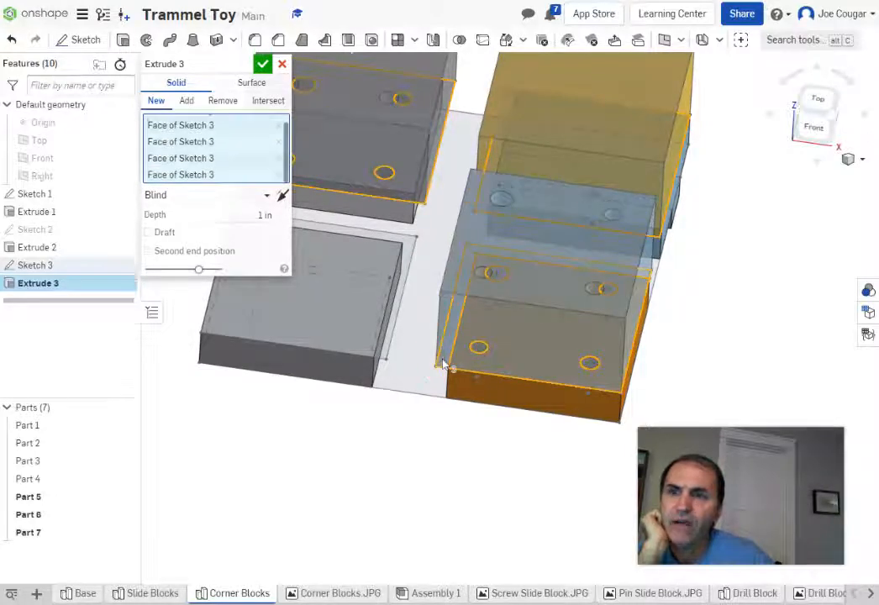
scroll(445, 345, down, 2)
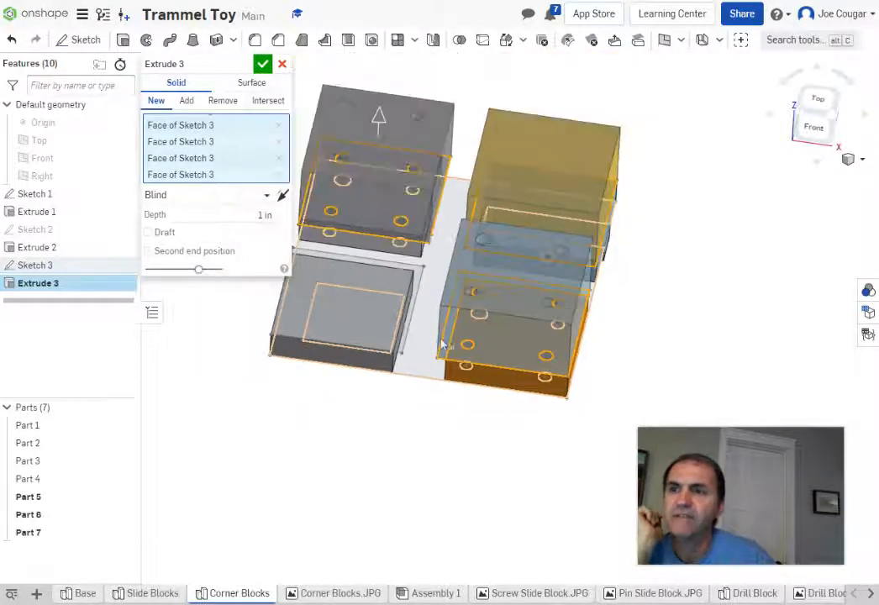
scroll(374, 328, up, 2)
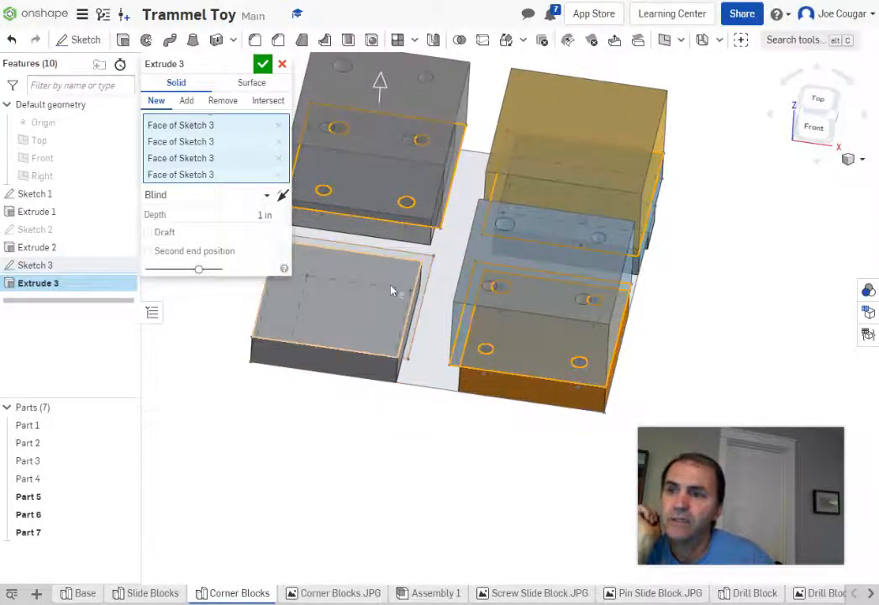
click(413, 290)
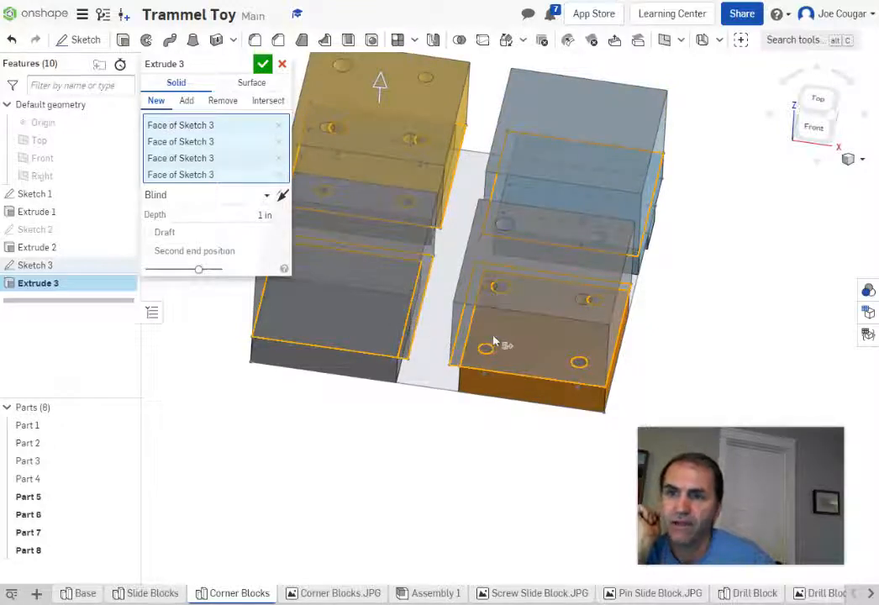
scroll(503, 344, down, 3)
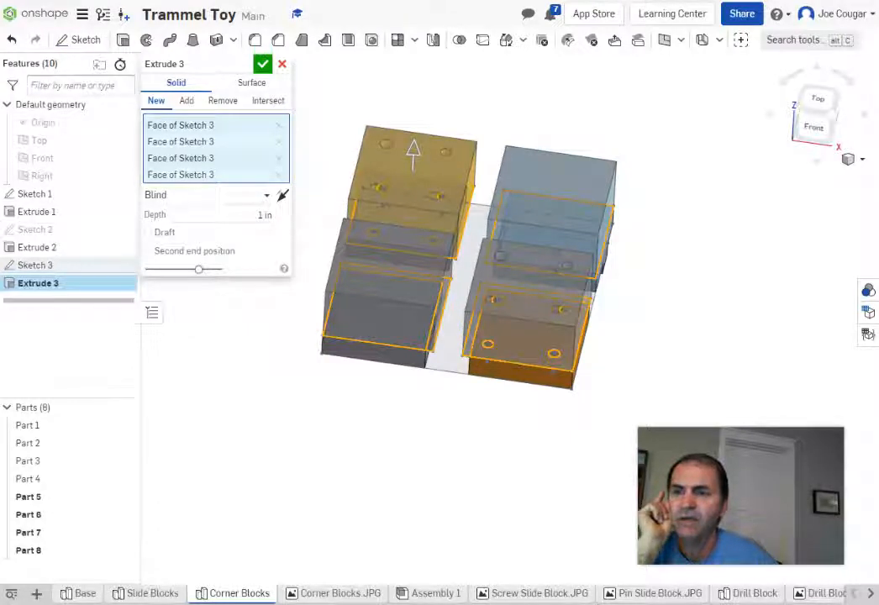
click(334, 593)
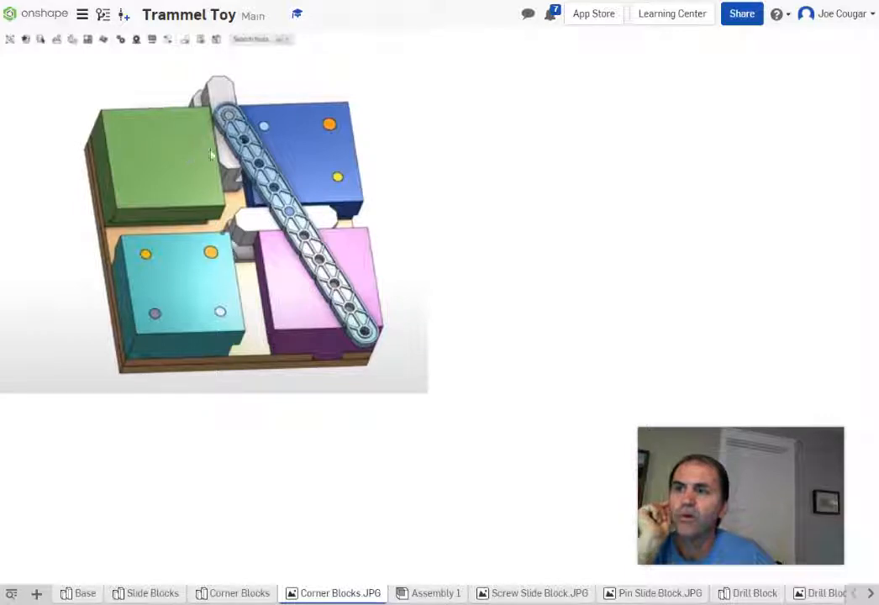
Step: Switch from the reference picture to the Slide Blocks part studio
click(146, 595)
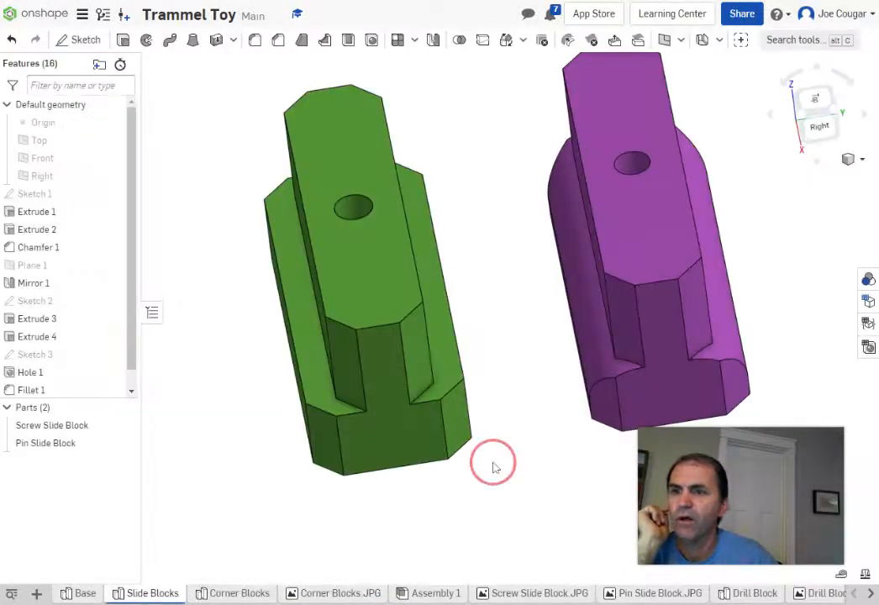
Step: Measure the green Screw Slide Block's top-to-bottom height as 0.844 in
right_drag(494, 463, 519, 446)
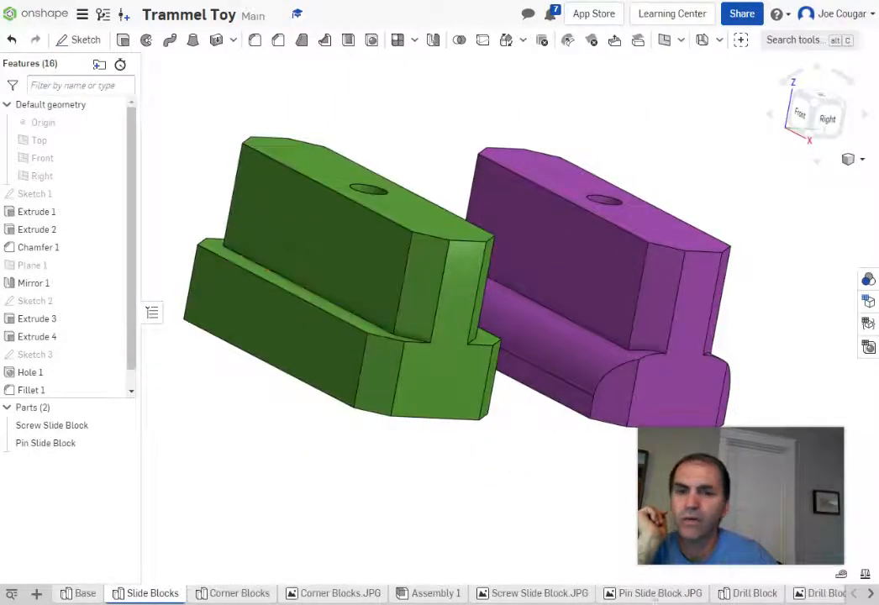
click(842, 575)
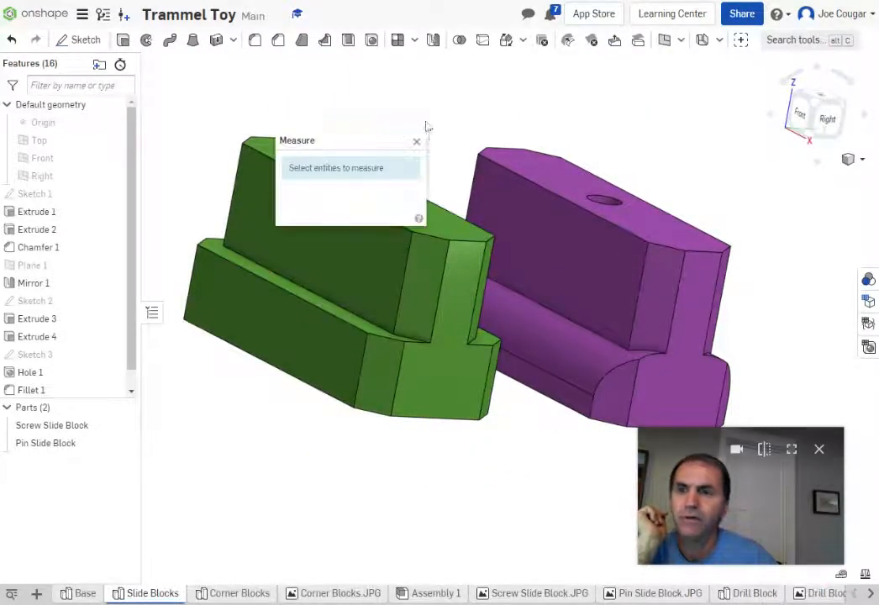
click(441, 231)
right_drag(442, 529, 447, 497)
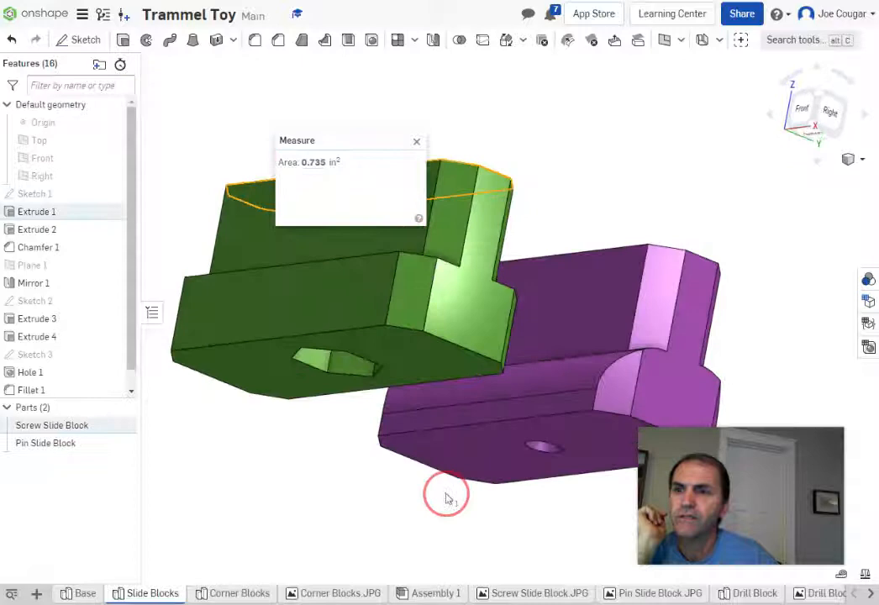
click(433, 366)
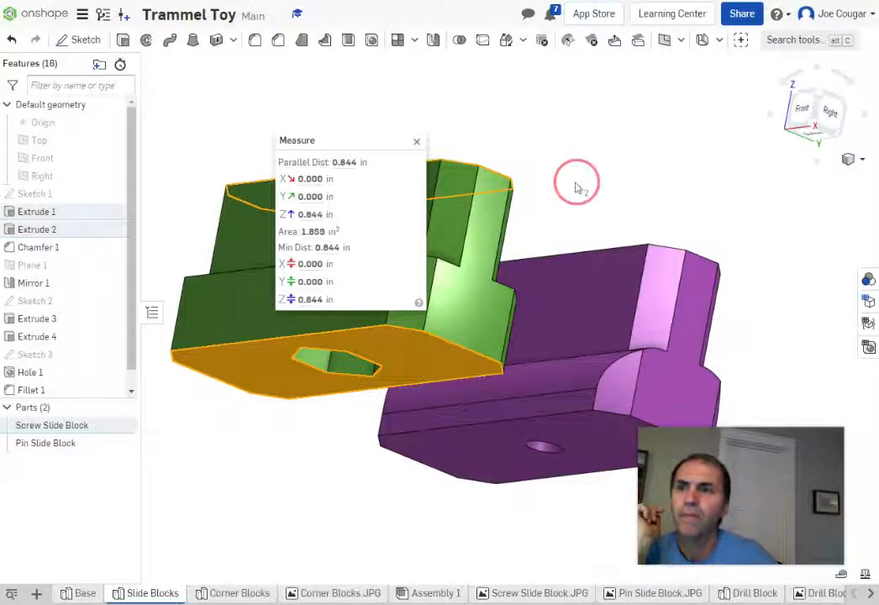
right_drag(575, 183, 563, 192)
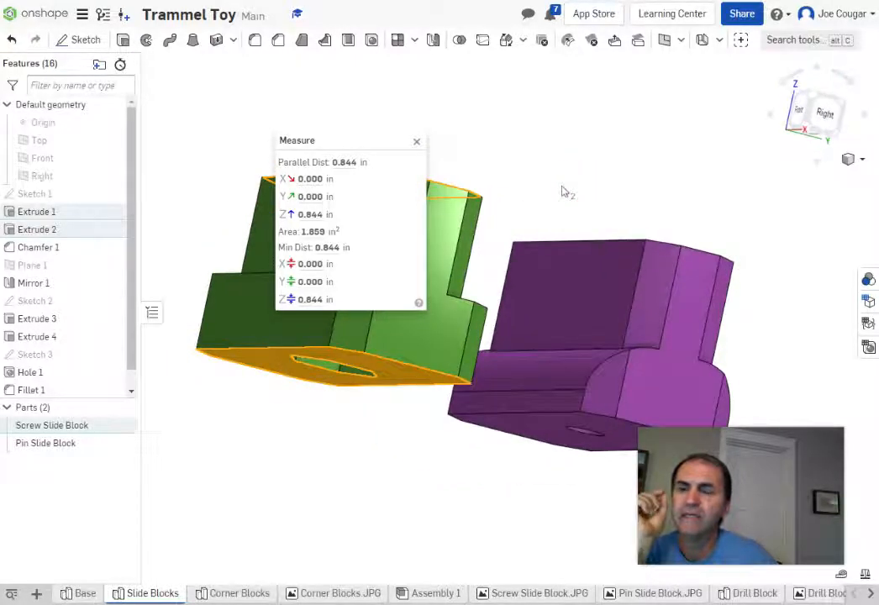
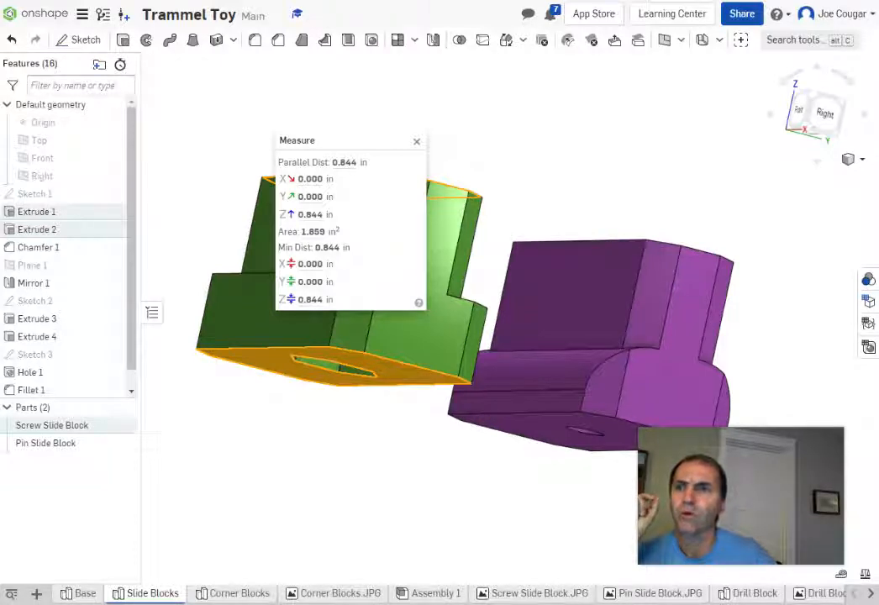
Step: Close the measurement and return to Corner Blocks, selecting the pending Extrude 3 depth value
click(416, 141)
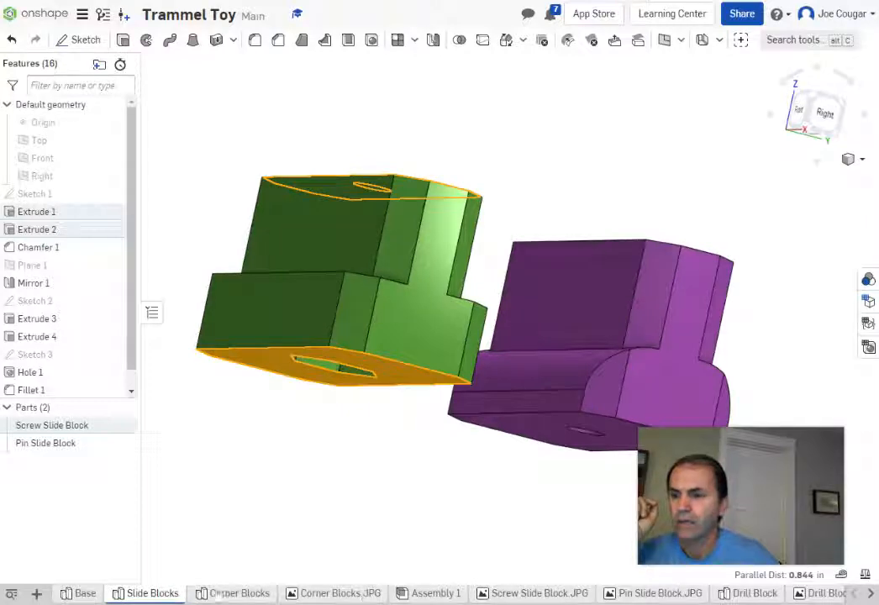
click(234, 594)
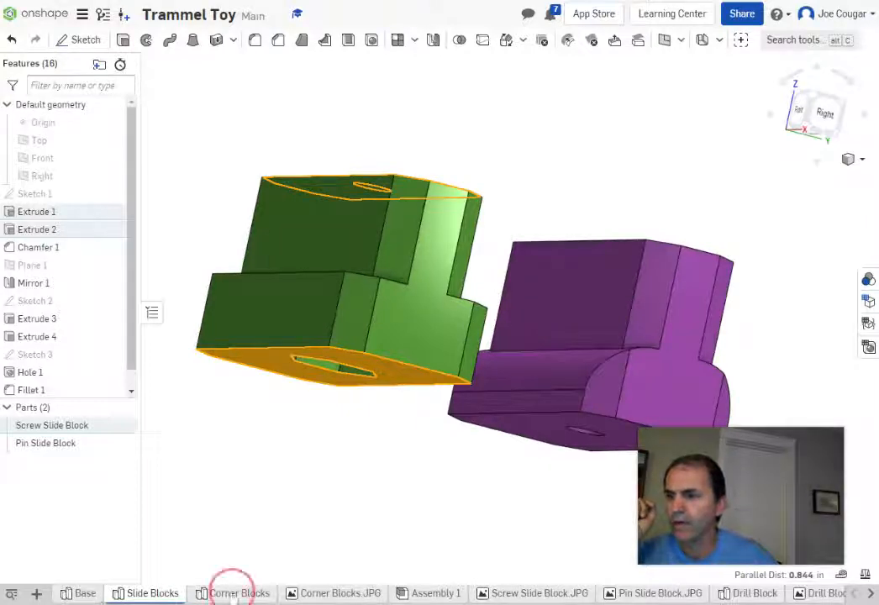
click(265, 216)
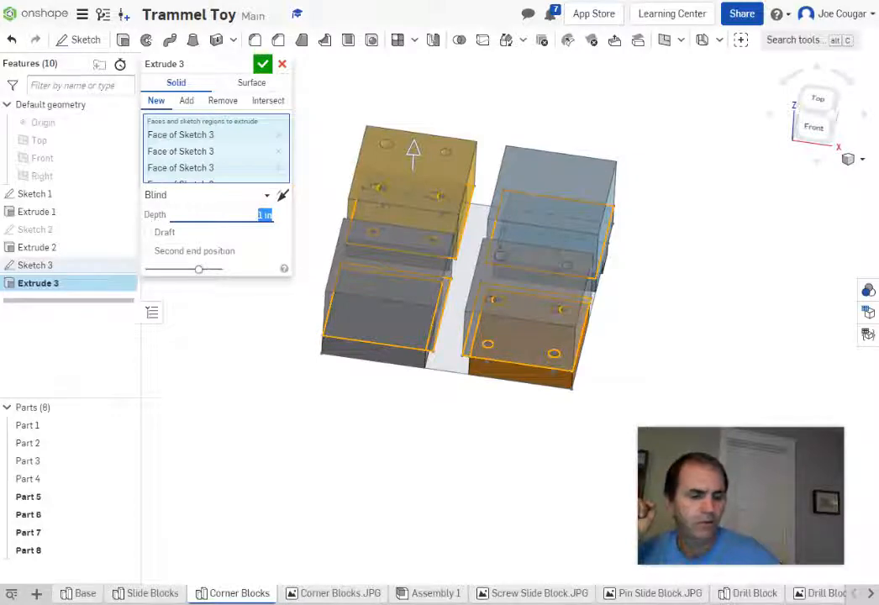
Step: Replace the Extrude 3 depth of 1 in with 0.45 in, accept it, and orbit to check
key(BackSpace)
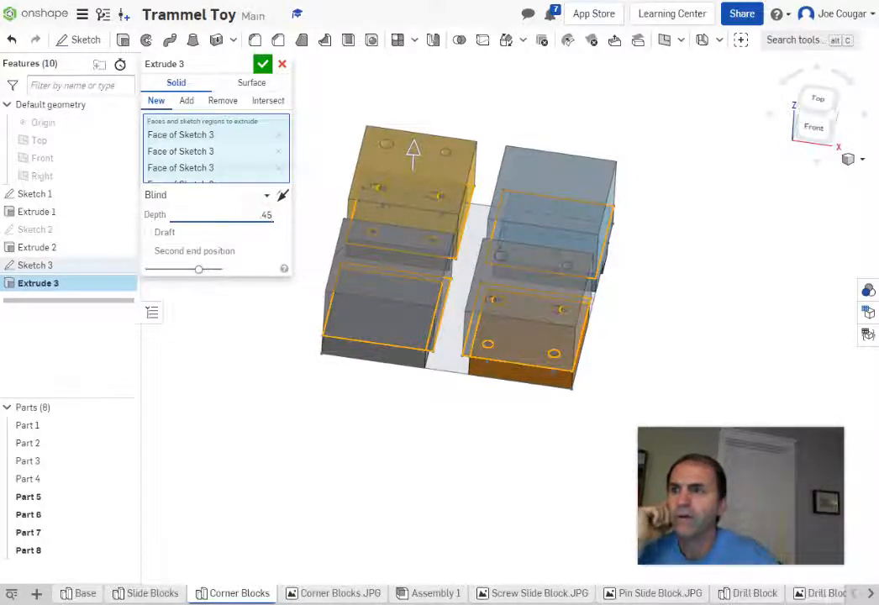
key(Return)
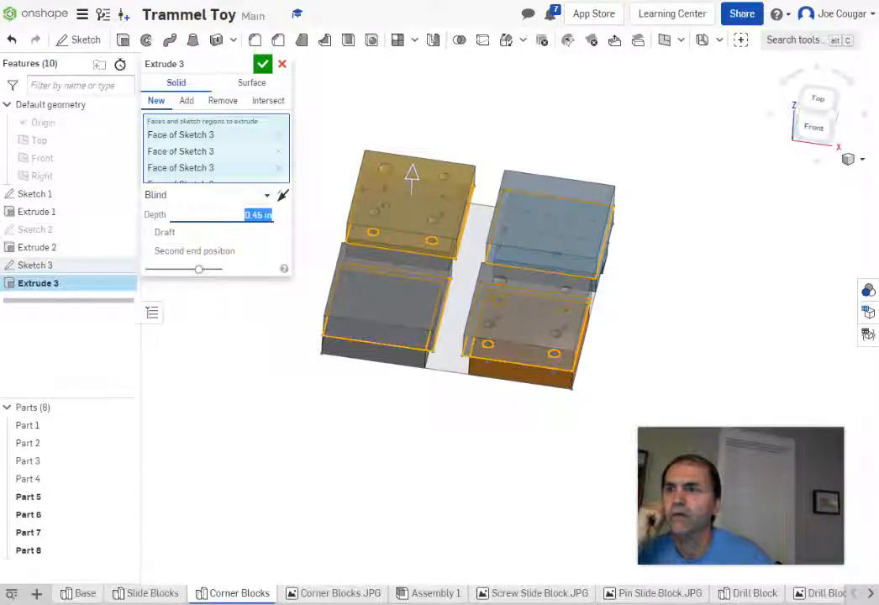
key(Return)
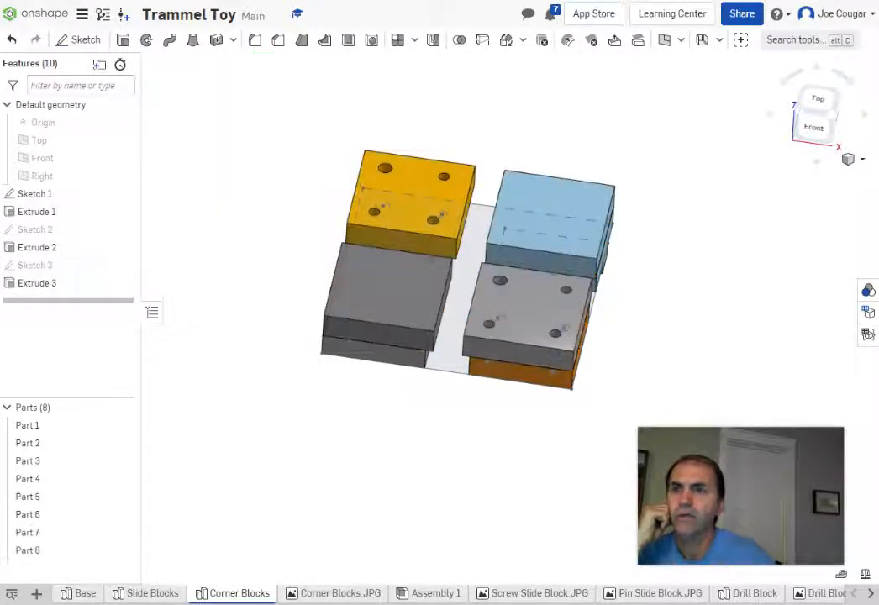
right_drag(480, 454, 465, 367)
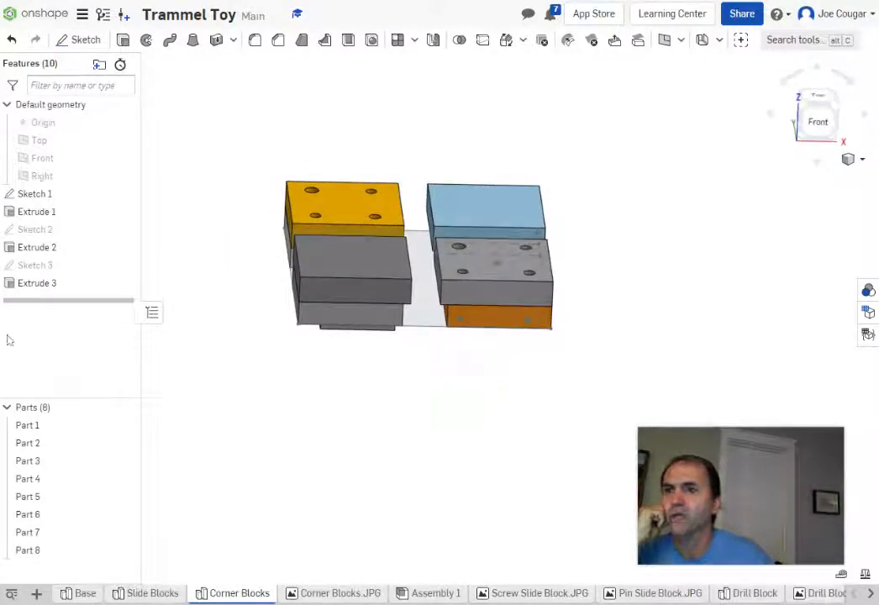
Step: Edit Extrude 3 to Add with Parts 1–4 as merge scope, then confirm
double_click(34, 286)
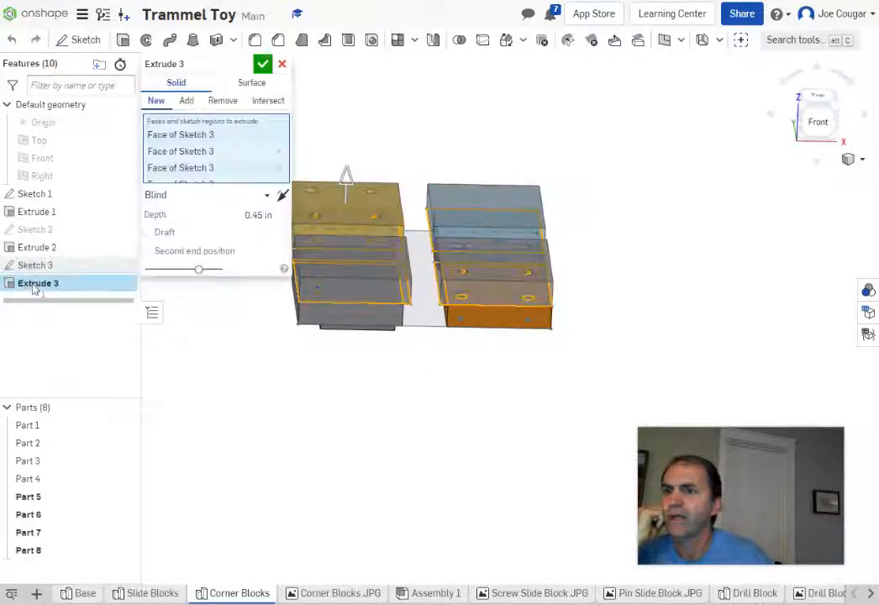
click(185, 100)
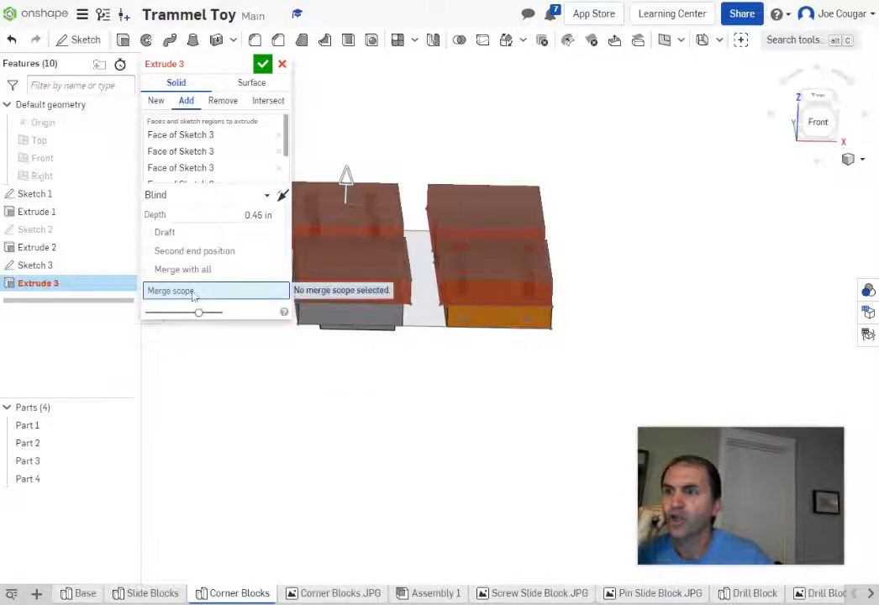
click(42, 429)
click(44, 448)
click(36, 461)
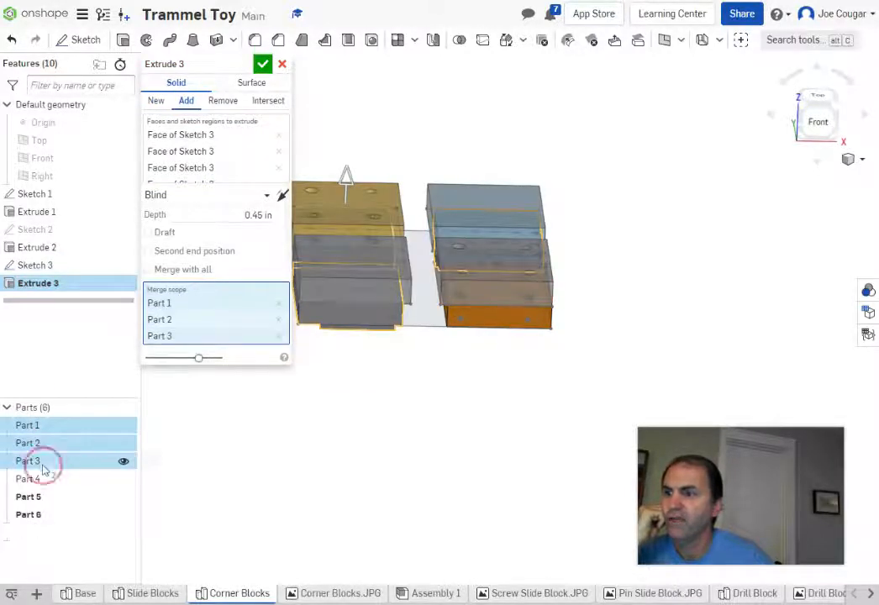
click(32, 479)
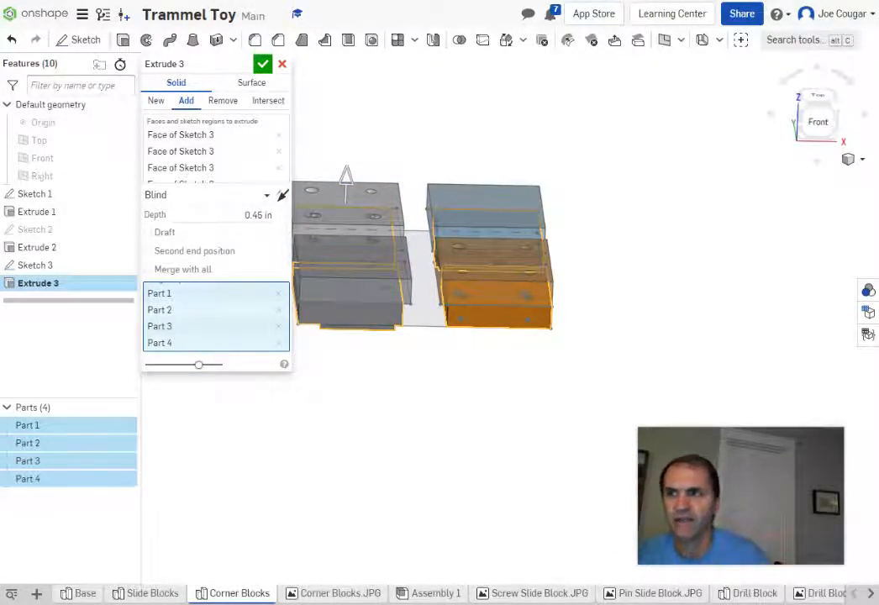
click(262, 66)
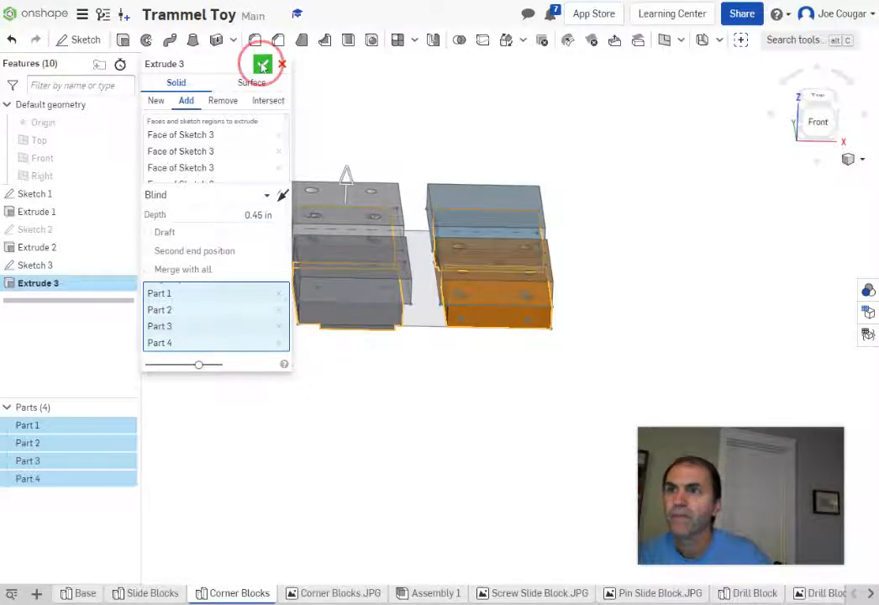
mouse_move(482, 448)
right_down()
mouse_move(463, 420)
mouse_move(397, 436)
mouse_move(379, 426)
mouse_move(420, 405)
mouse_move(476, 408)
mouse_move(498, 422)
right_up()
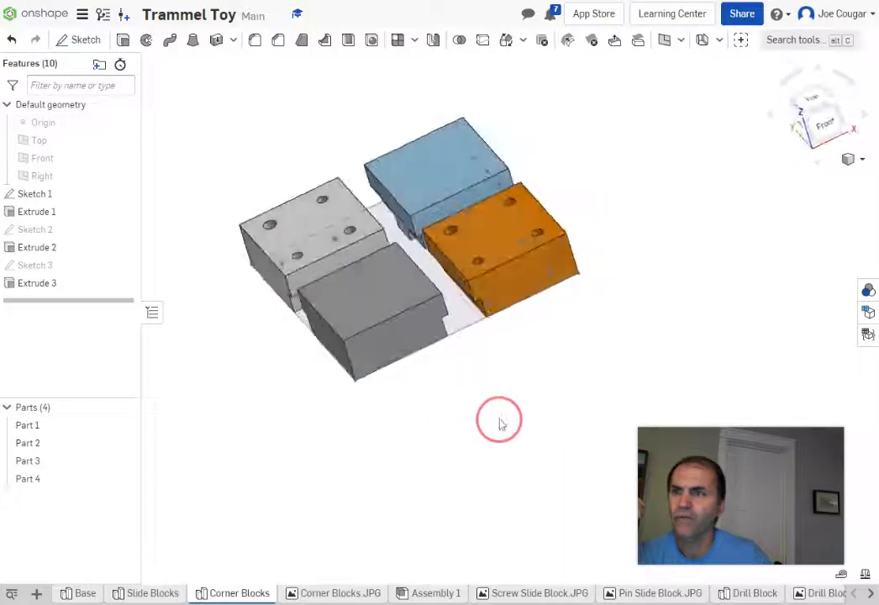
Step: Hide Sketch 1, orbit the merged blocks, and compare them against the Slide Blocks studio
click(124, 195)
mouse_move(359, 463)
right_down()
mouse_move(290, 462)
mouse_move(348, 487)
right_up()
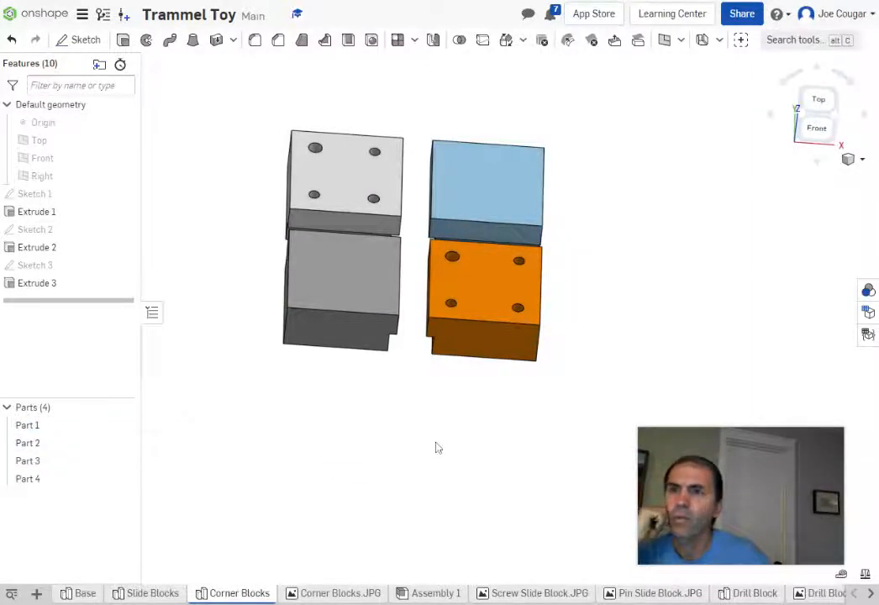
middle_drag(498, 464, 504, 453)
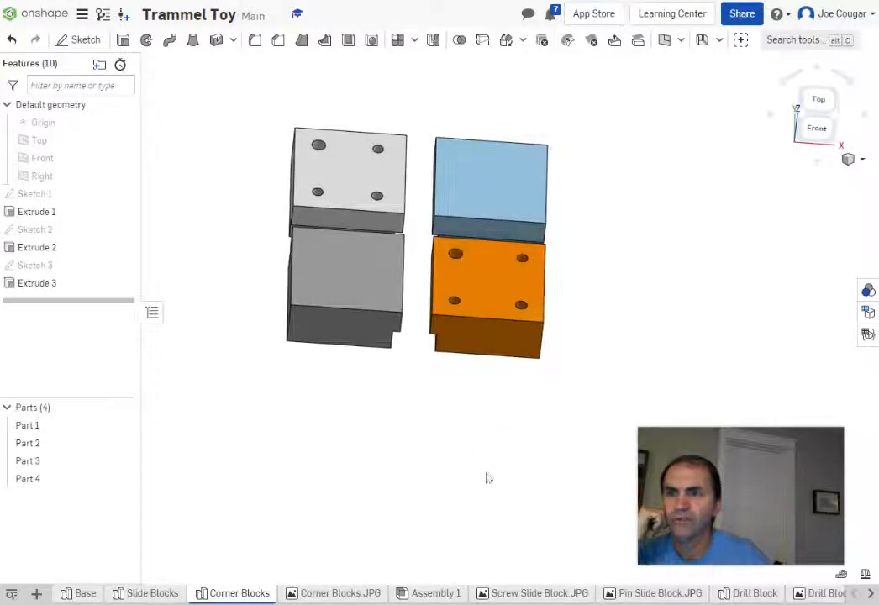
right_drag(488, 478, 496, 429)
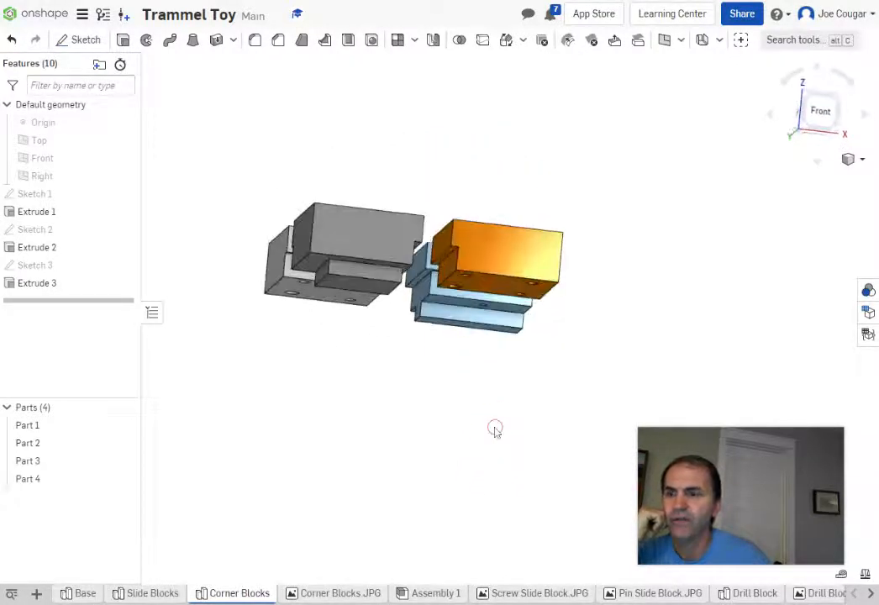
click(124, 592)
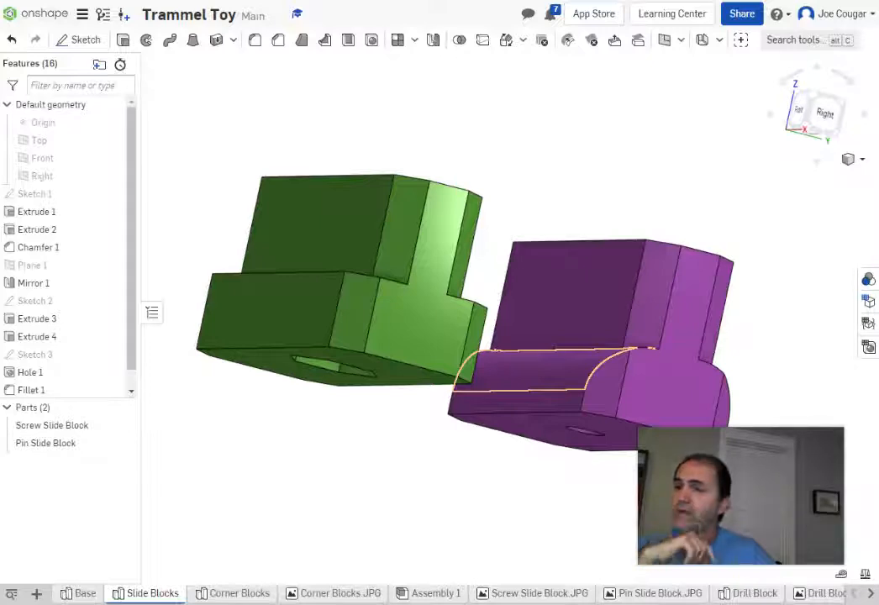
click(237, 594)
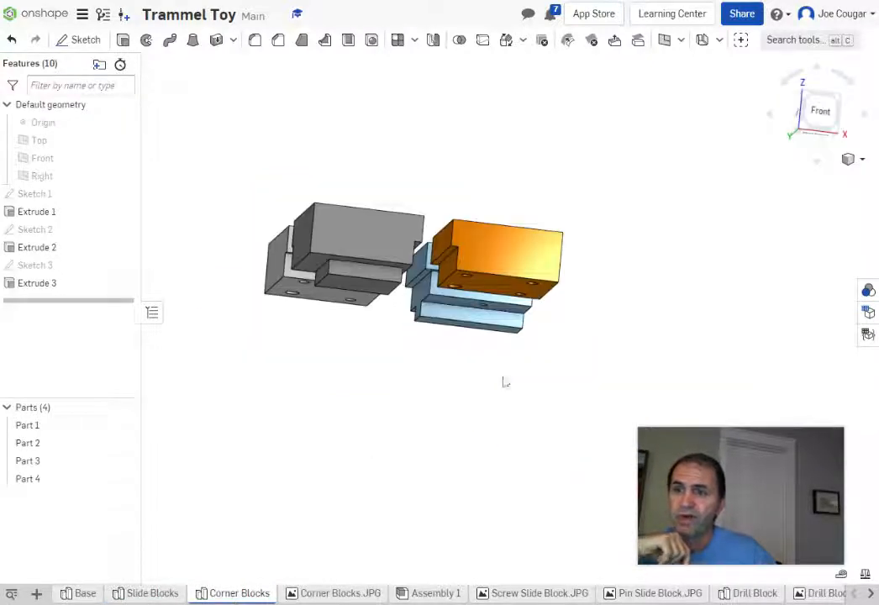
Step: View the Corner Blocks from the top, tilt to show undersides, then start a Fillet
right_drag(485, 394, 477, 471)
click(822, 123)
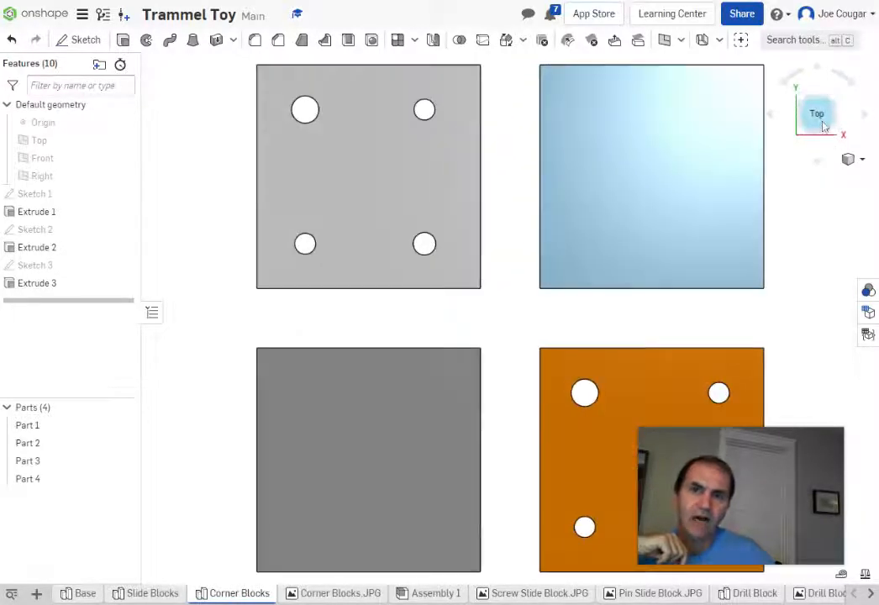
scroll(815, 159, down, 2)
middle_drag(812, 261, 801, 258)
middle_drag(644, 246, 644, 258)
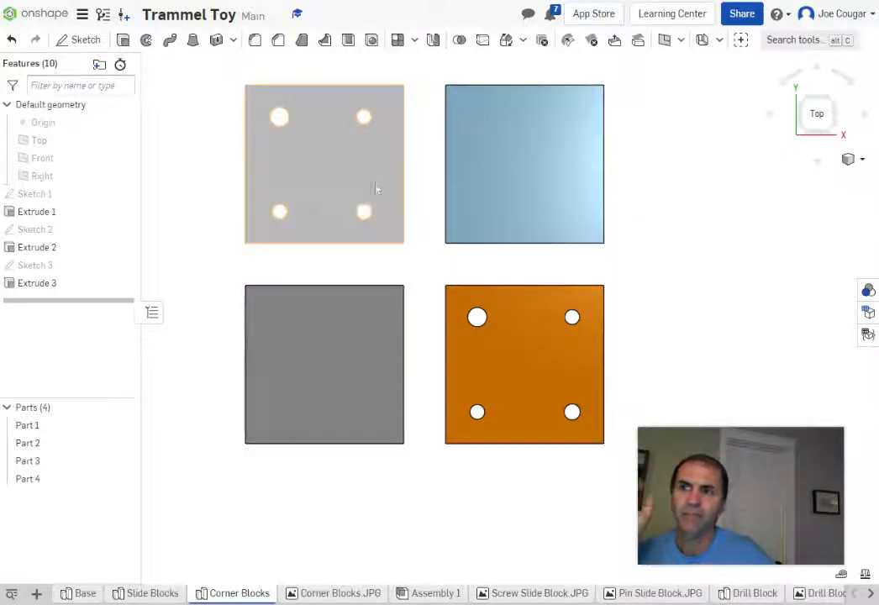
right_drag(761, 349, 733, 264)
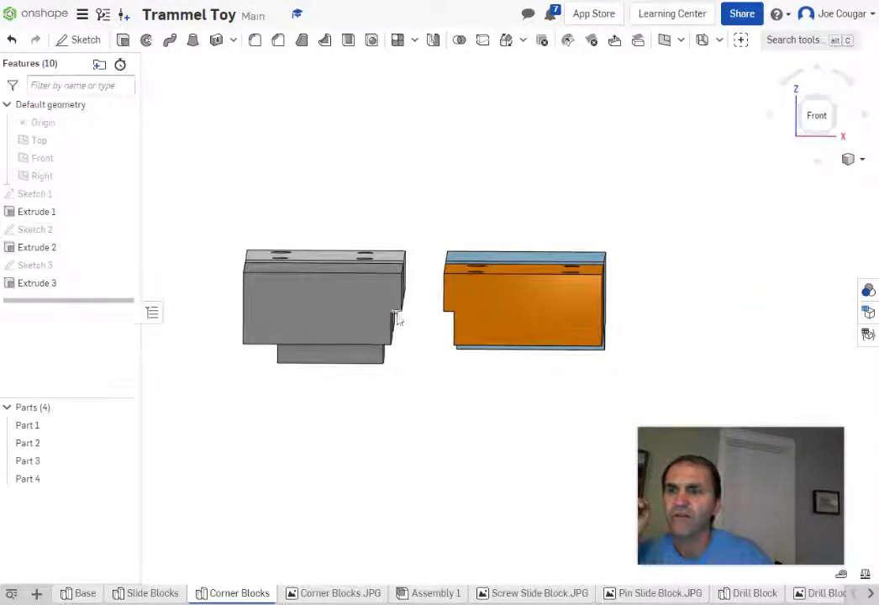
mouse_move(431, 405)
right_down()
mouse_move(429, 389)
mouse_move(428, 402)
right_up()
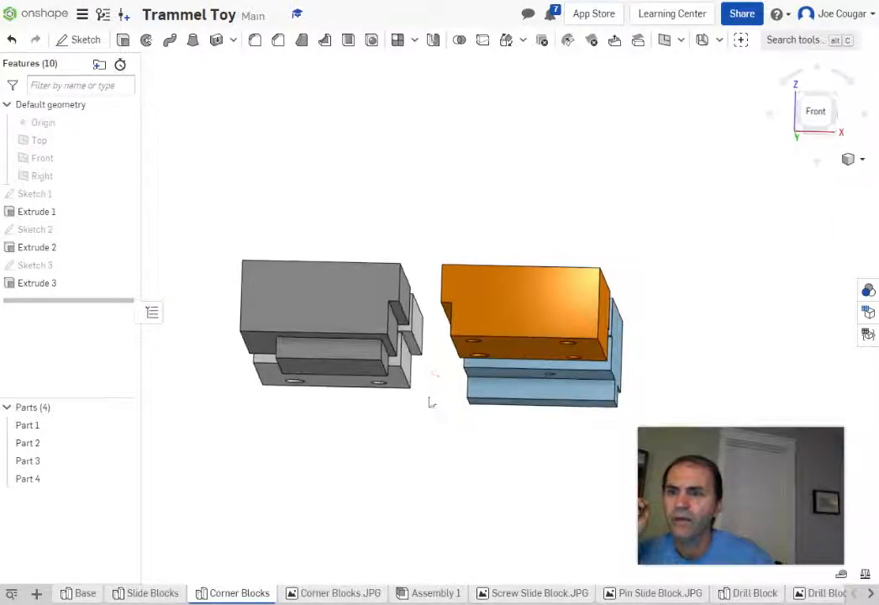
click(212, 37)
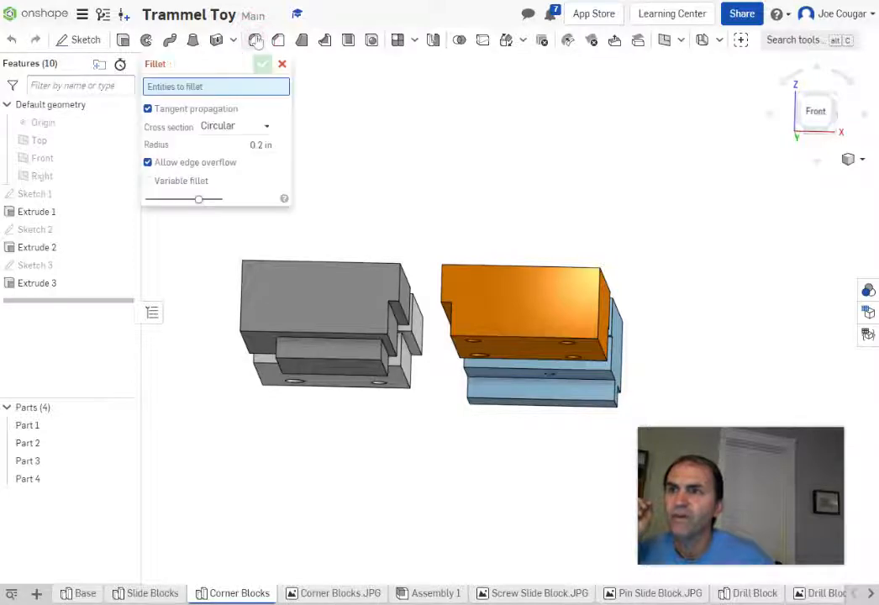
Step: Change the fillet radius from 0.2 in to 0.25 in
click(260, 145)
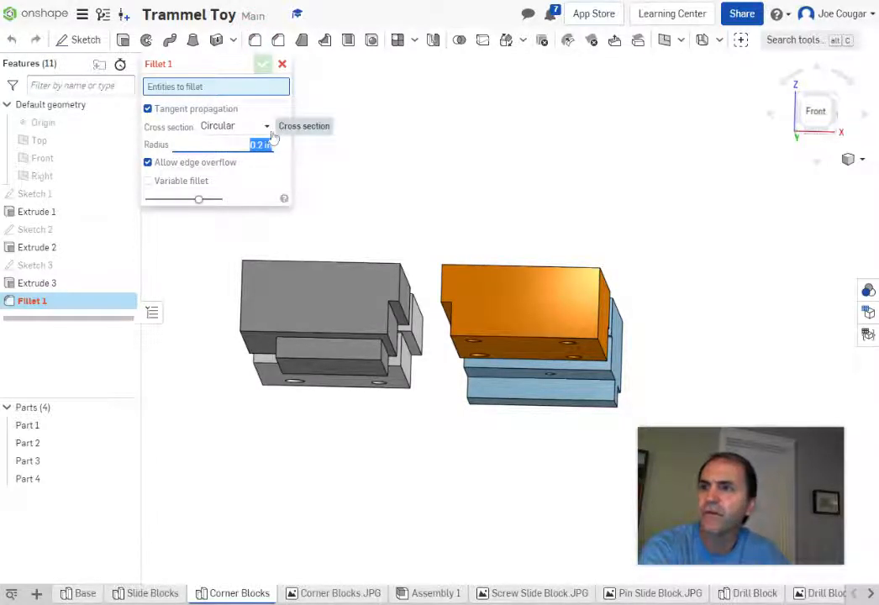
key(BackSpace)
text(25)
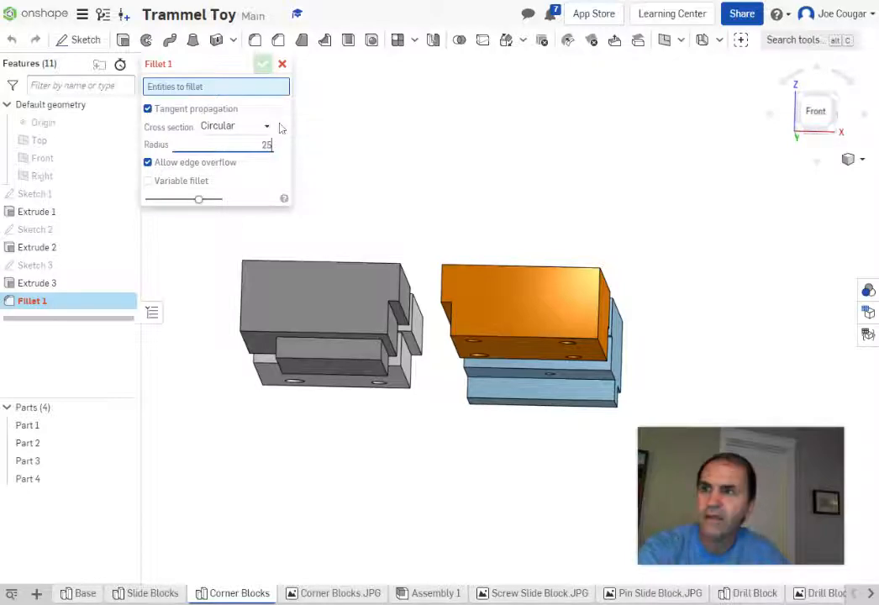
scroll(414, 364, up, 2)
scroll(415, 364, up, 2)
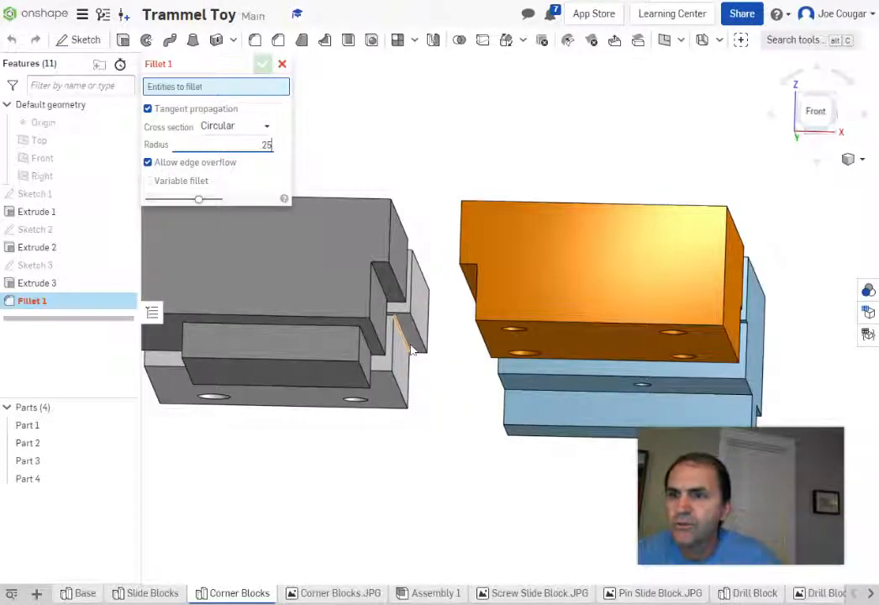
Step: Select four inside edges for the fillet, including the Extrude 2 block edge, and check the preview
click(404, 343)
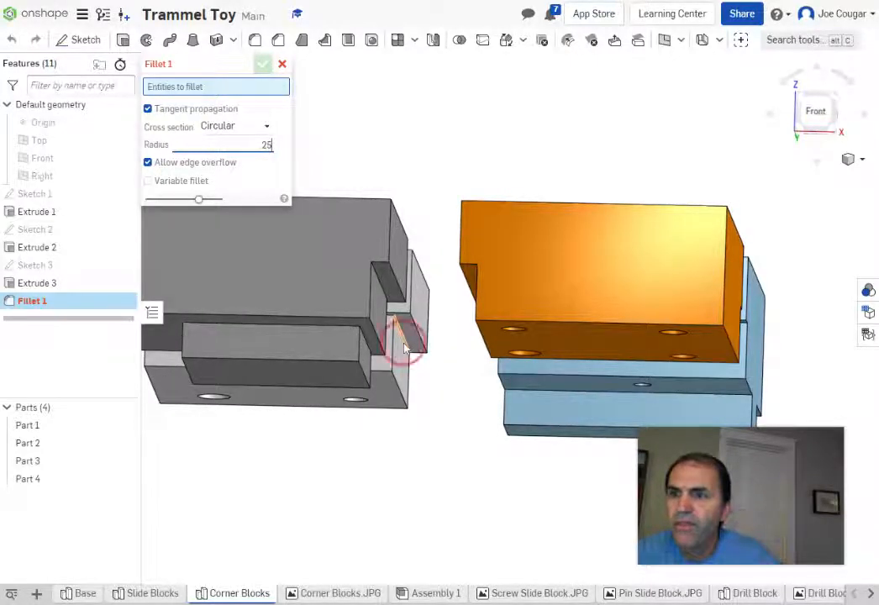
click(383, 288)
right_drag(451, 403, 496, 292)
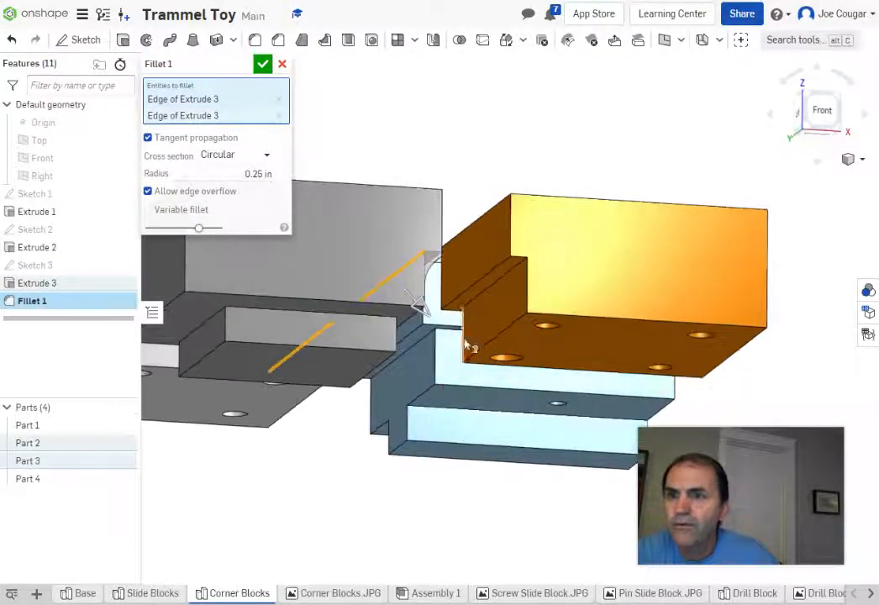
scroll(496, 291, up, 3)
click(494, 294)
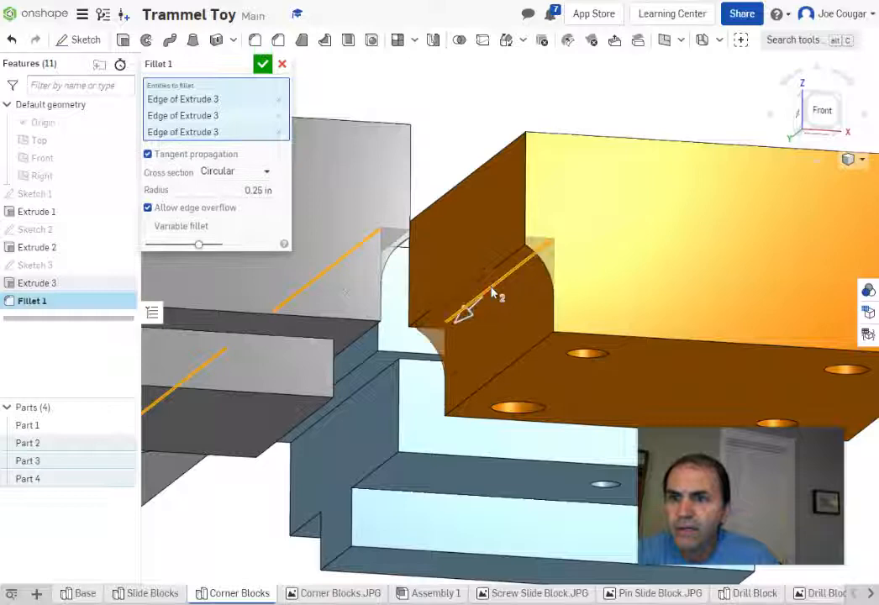
click(363, 393)
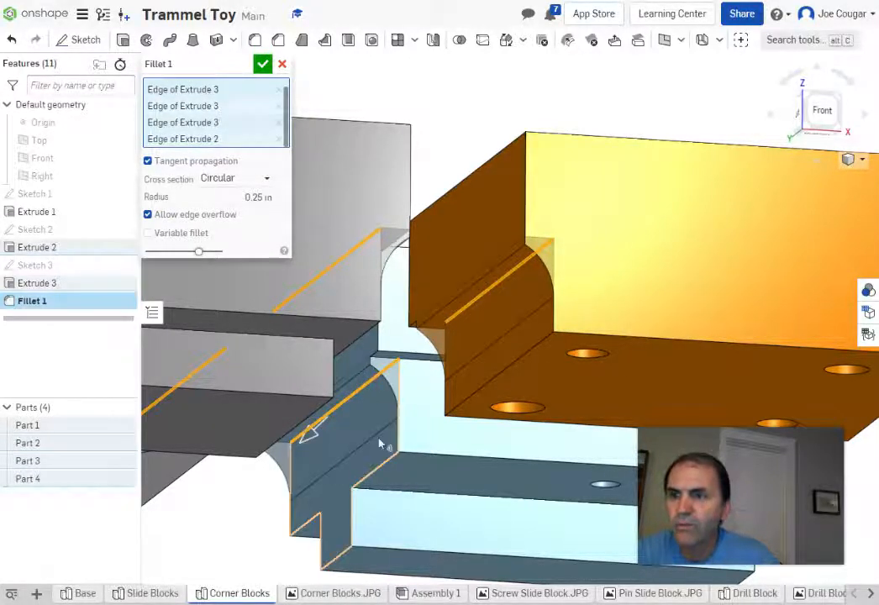
scroll(444, 341, down, 4)
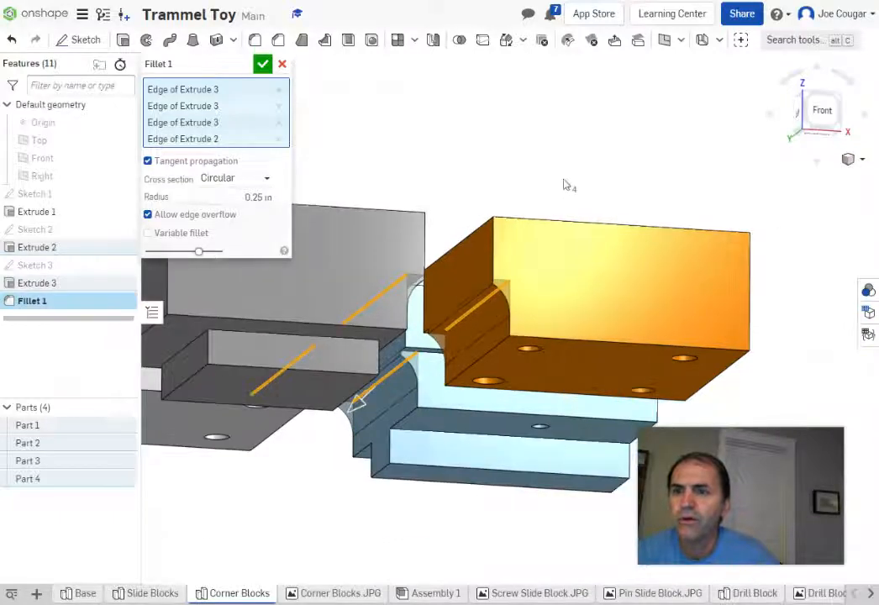
mouse_move(546, 177)
right_down()
mouse_move(557, 171)
mouse_move(514, 176)
mouse_move(567, 183)
mouse_move(523, 197)
mouse_move(557, 192)
mouse_move(553, 177)
mouse_move(548, 203)
mouse_move(550, 192)
right_up()
Step: Accept Fillet 1 and show the four filleted blocks centred in Top view
click(262, 64)
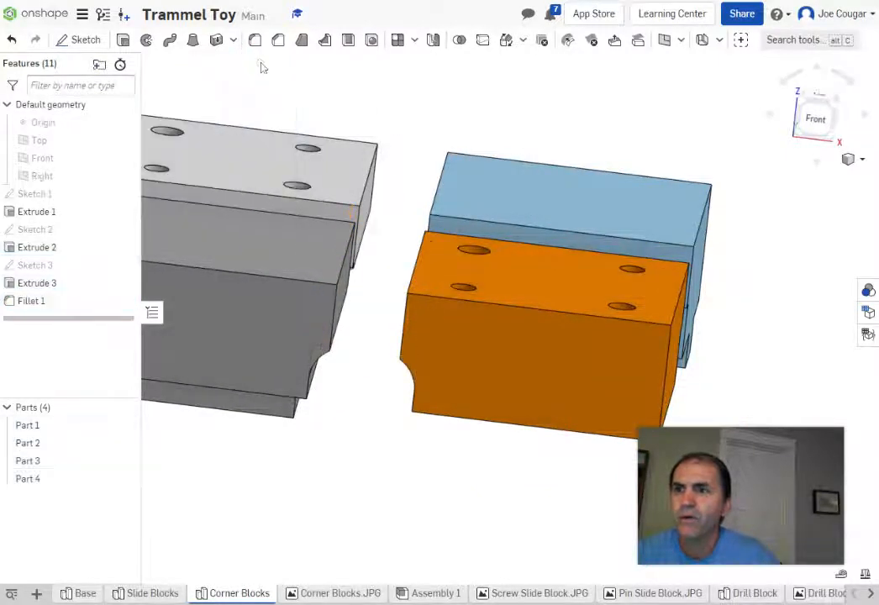
scroll(379, 403, down, 4)
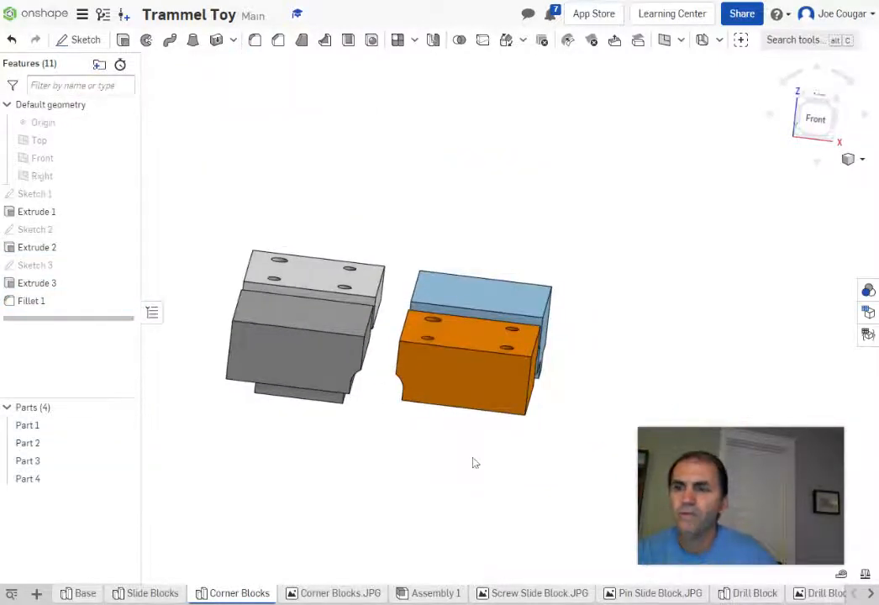
right_drag(475, 463, 454, 430)
click(822, 114)
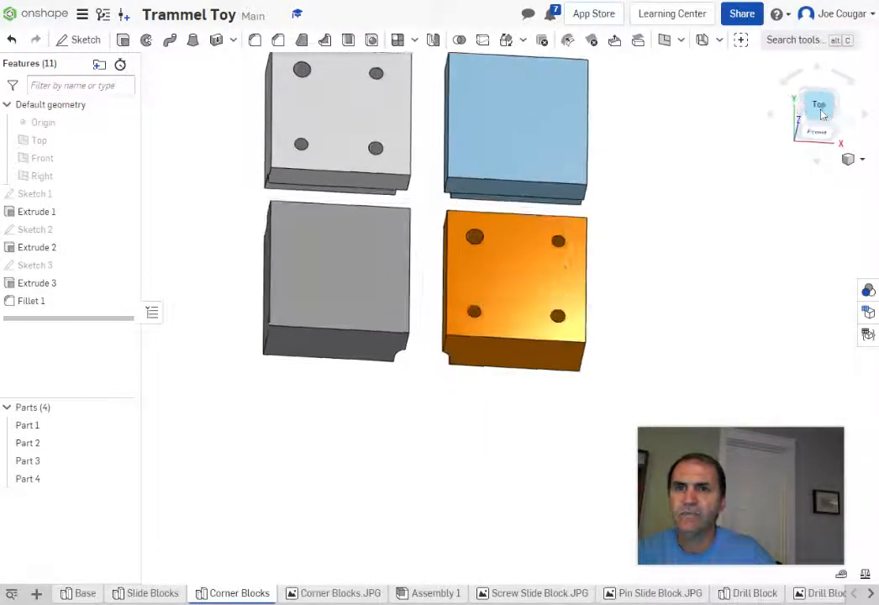
scroll(781, 251, down, 3)
middle_drag(789, 303, 623, 268)
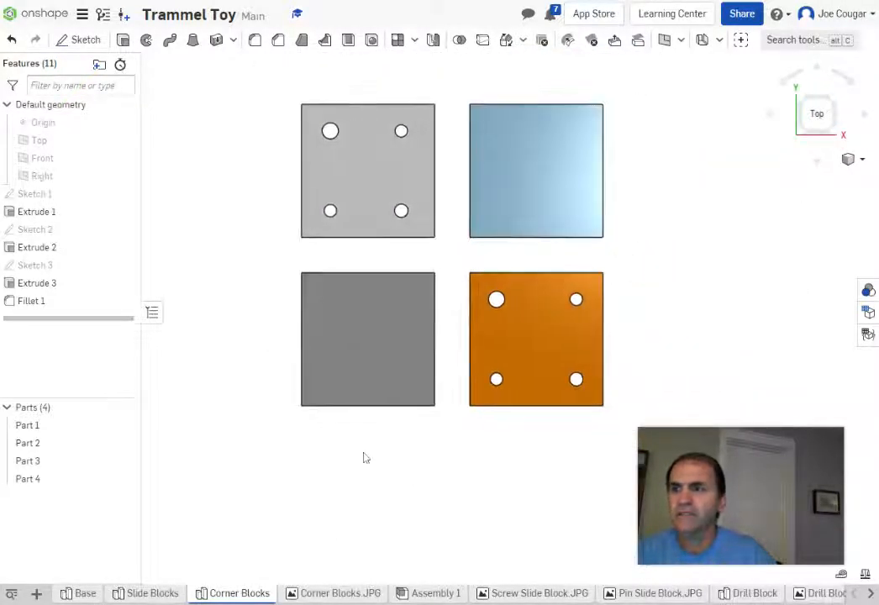
Step: Rename Part 1 to 'Upper Rt' and Part 2 to 'Lower L'
right_click(44, 431)
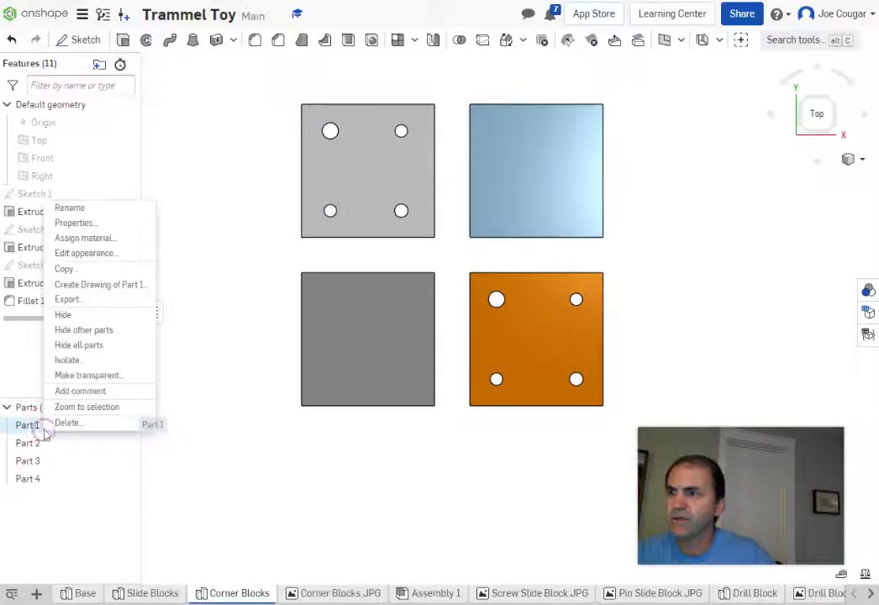
click(71, 209)
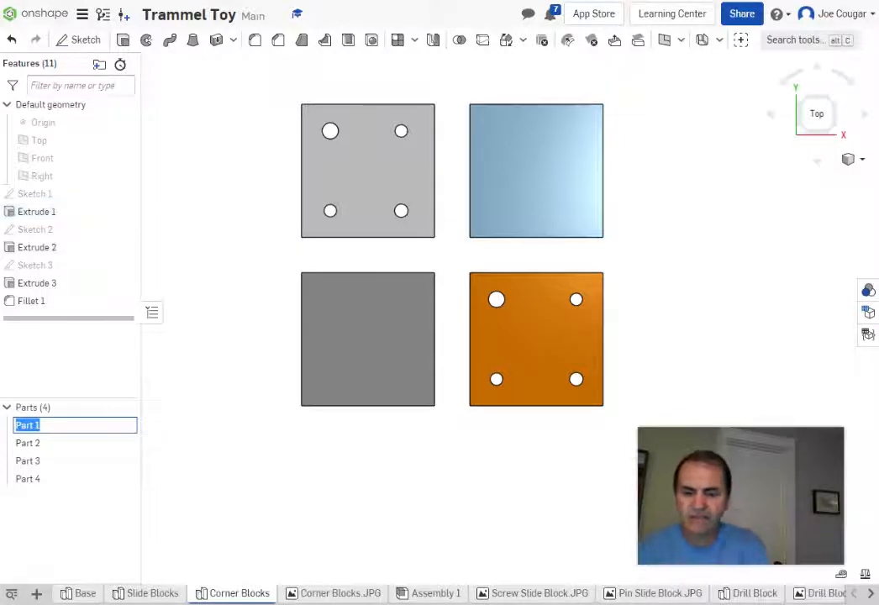
text(U)
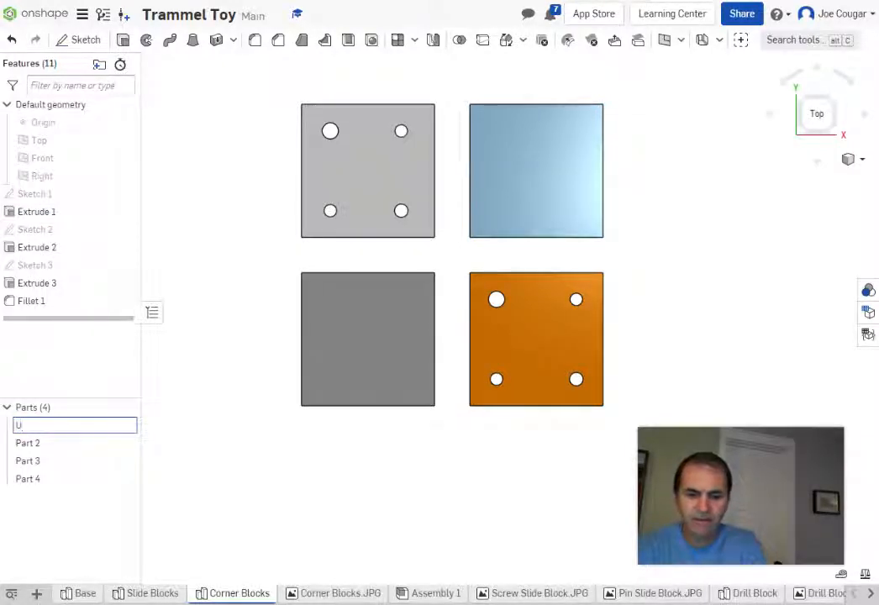
text(pper Rt)
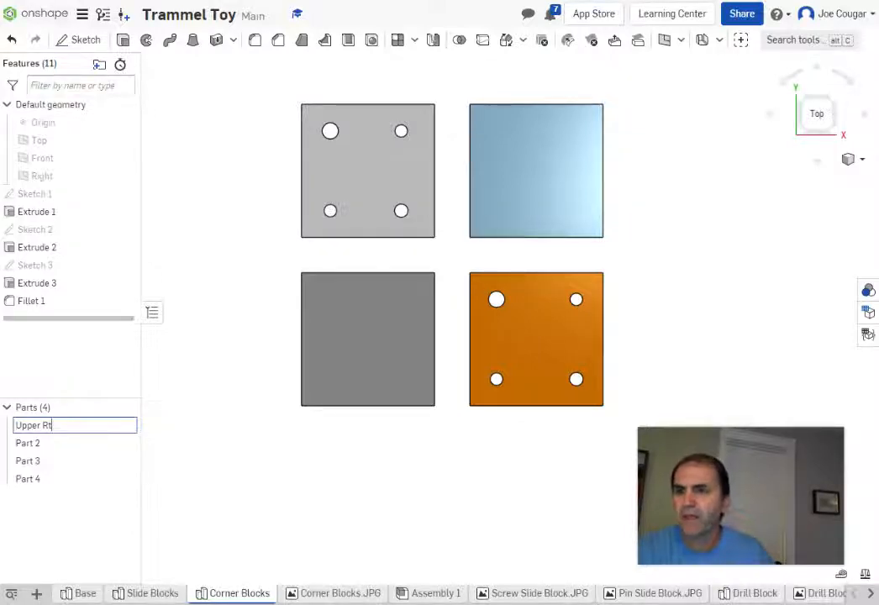
key(Return)
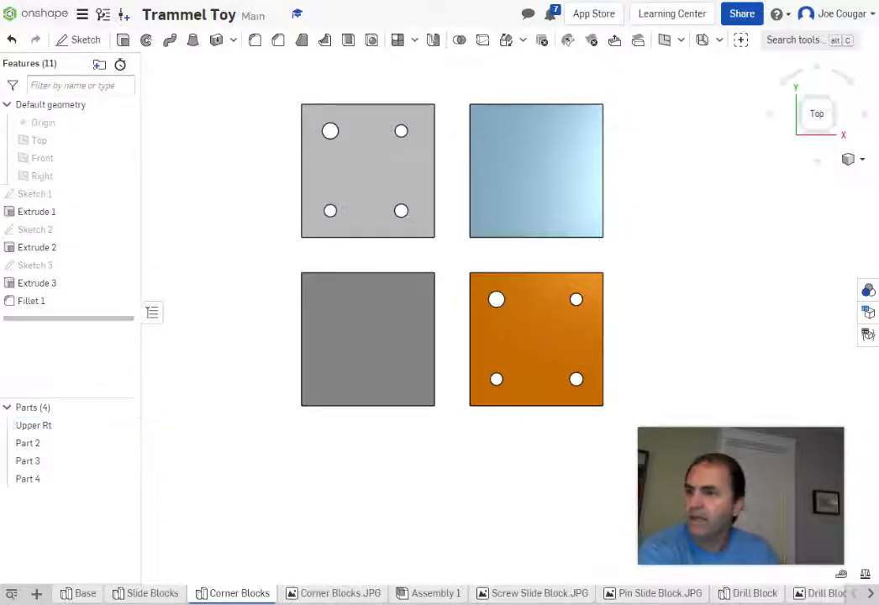
click(39, 449)
right_click(39, 447)
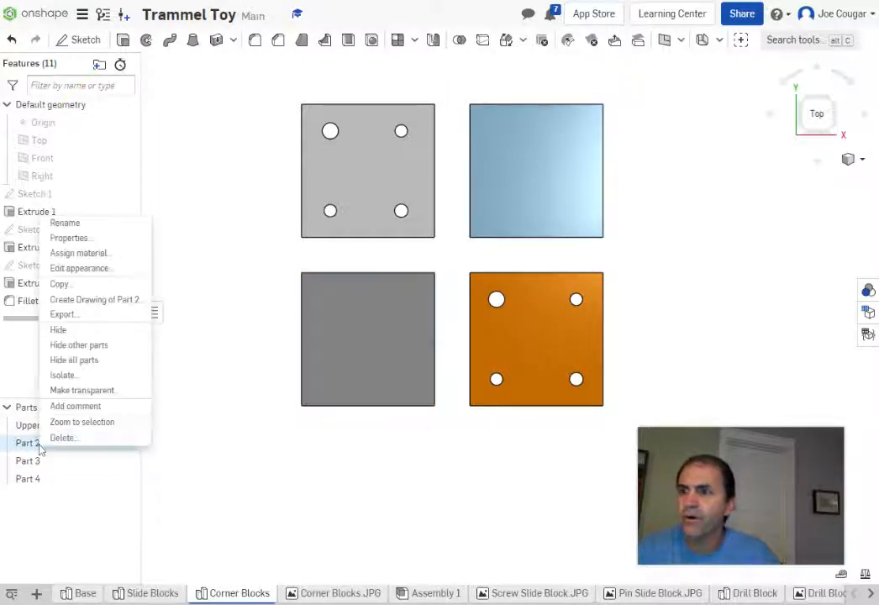
click(65, 223)
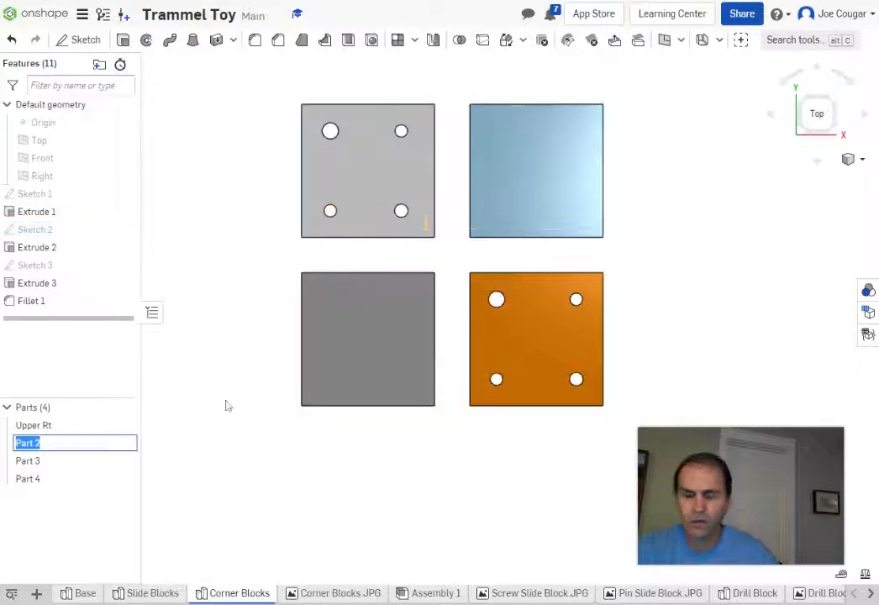
text(Lower L)
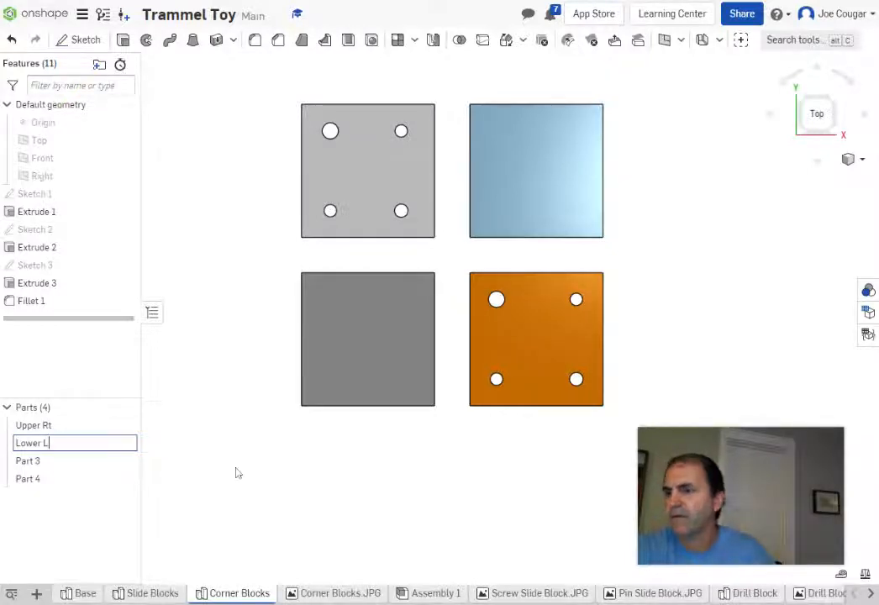
key(Return)
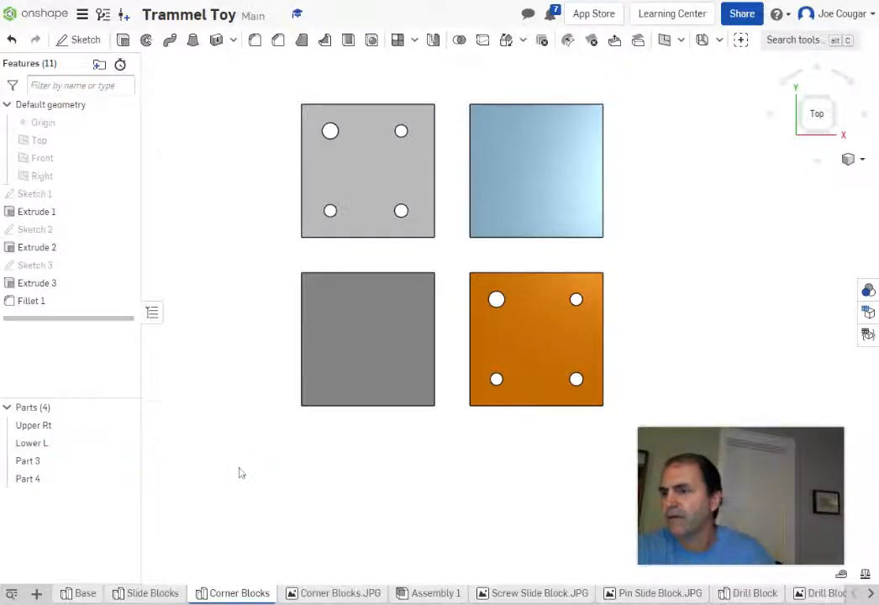
Step: Correct the 'Upper Rt' part name to 'Upper R'
click(69, 427)
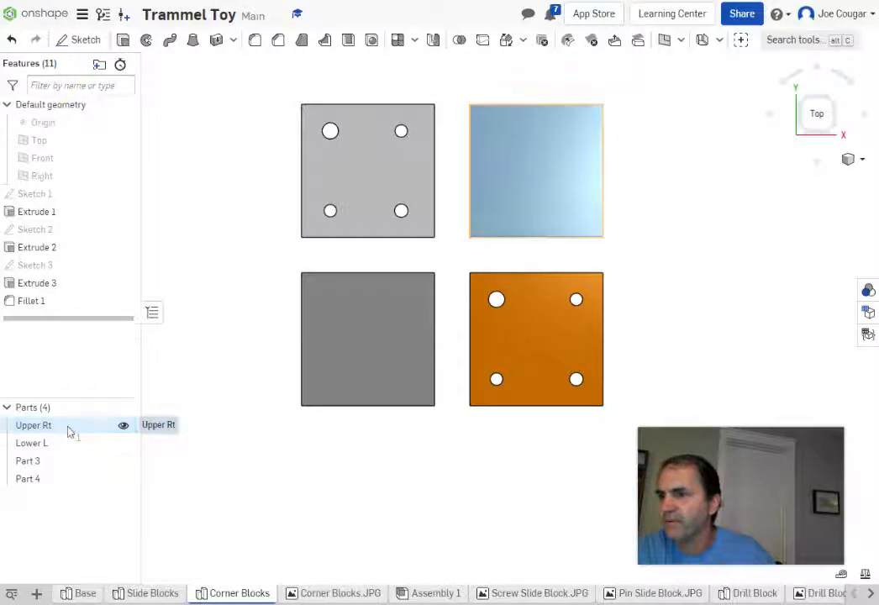
right_click(56, 429)
click(88, 203)
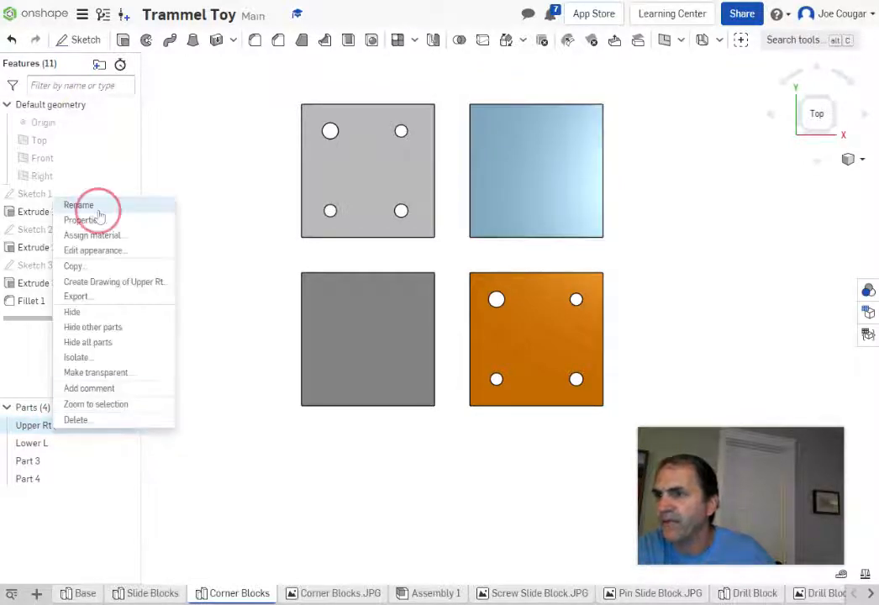
click(59, 425)
key(BackSpace)
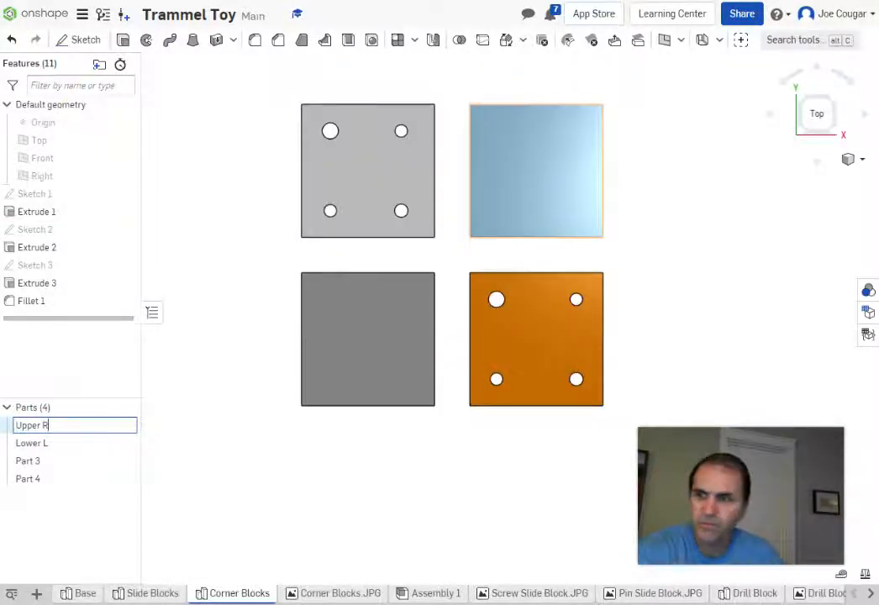
click(192, 488)
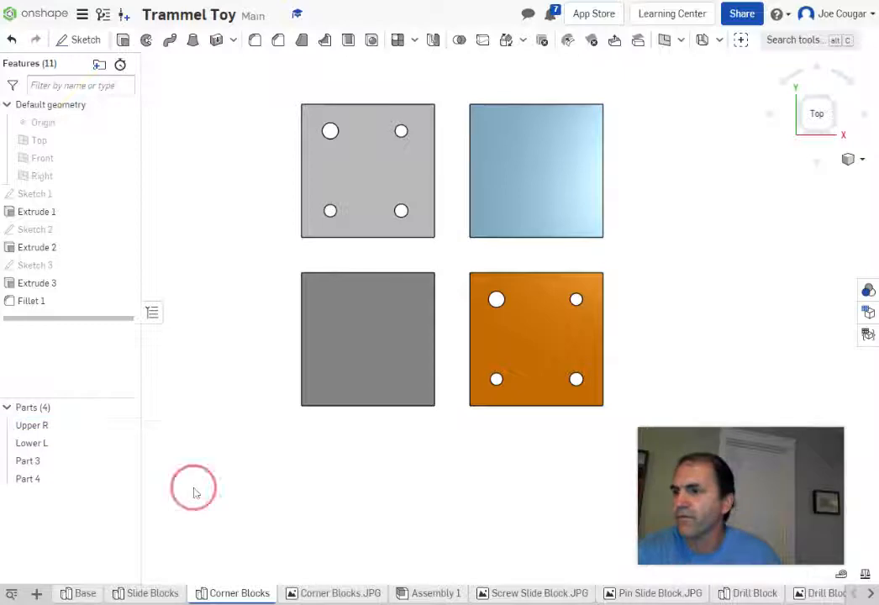
Step: Rename Part 3 to 'Upper L' and Part 4 to 'Lower R'
right_click(28, 464)
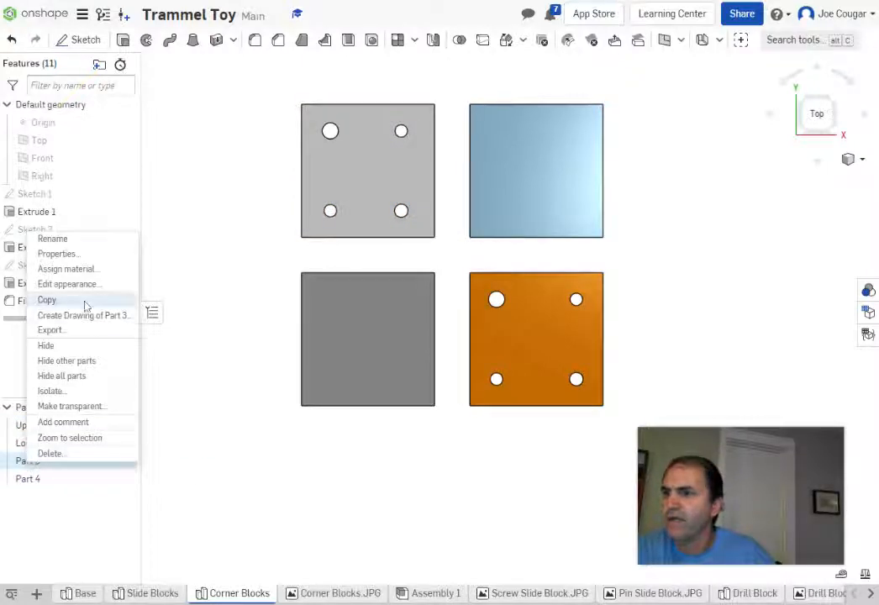
click(66, 242)
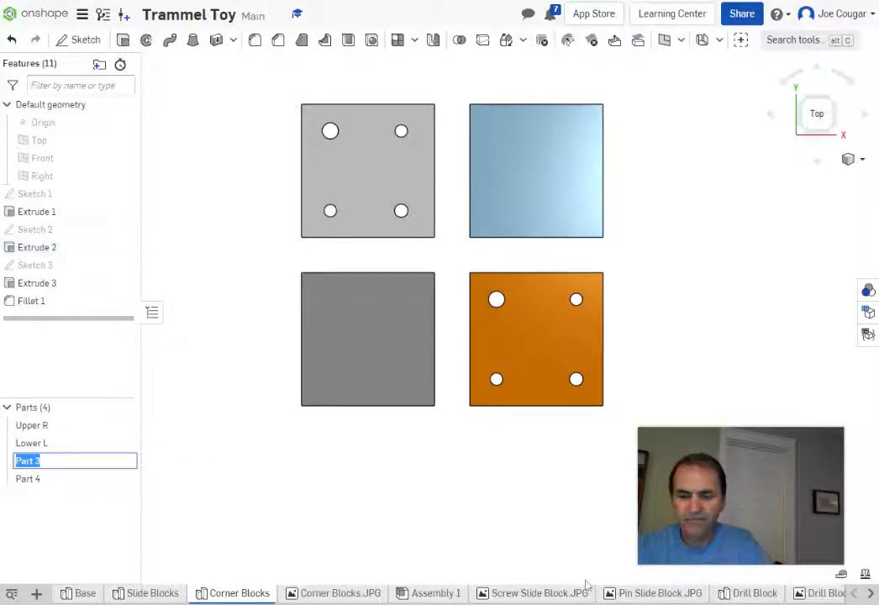
text(Upper L)
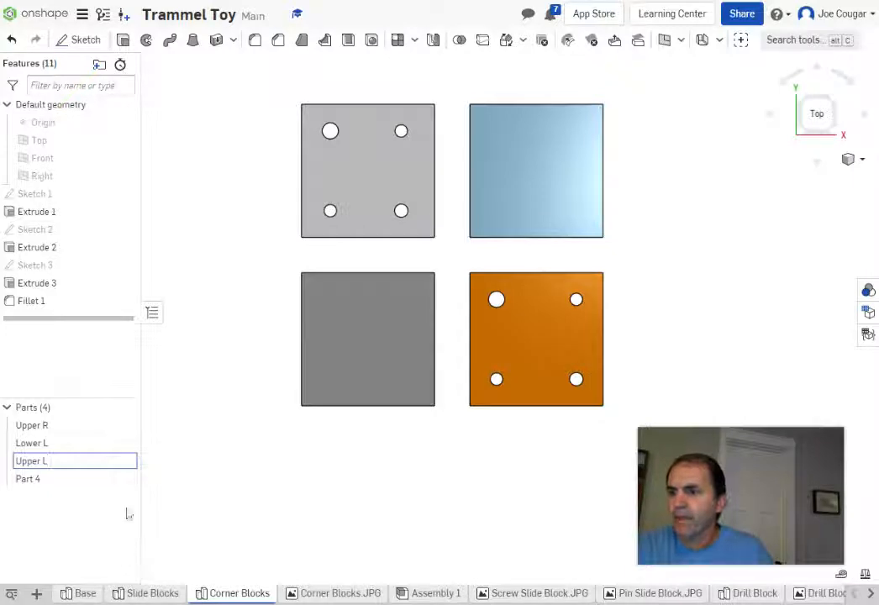
key(Return)
right_click(34, 478)
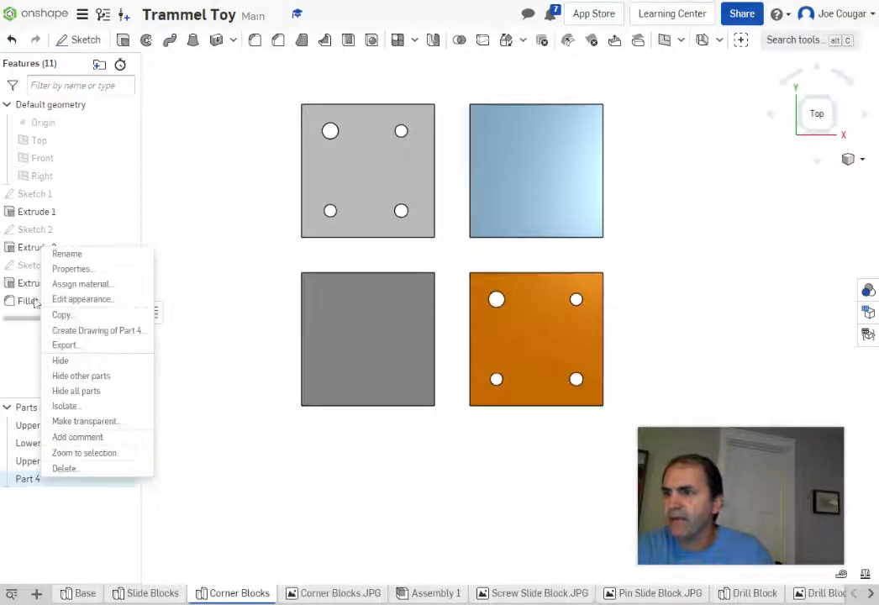
click(67, 254)
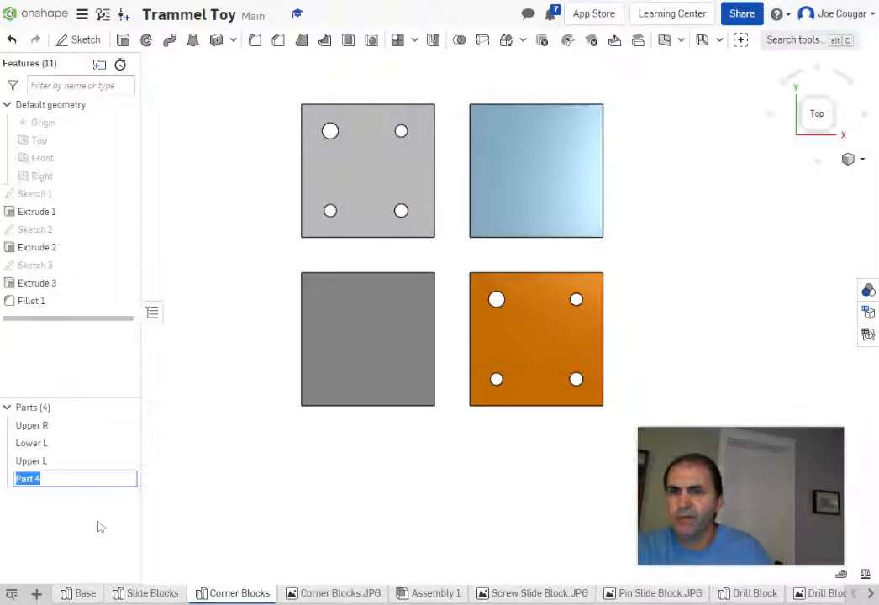
text(Lower R)
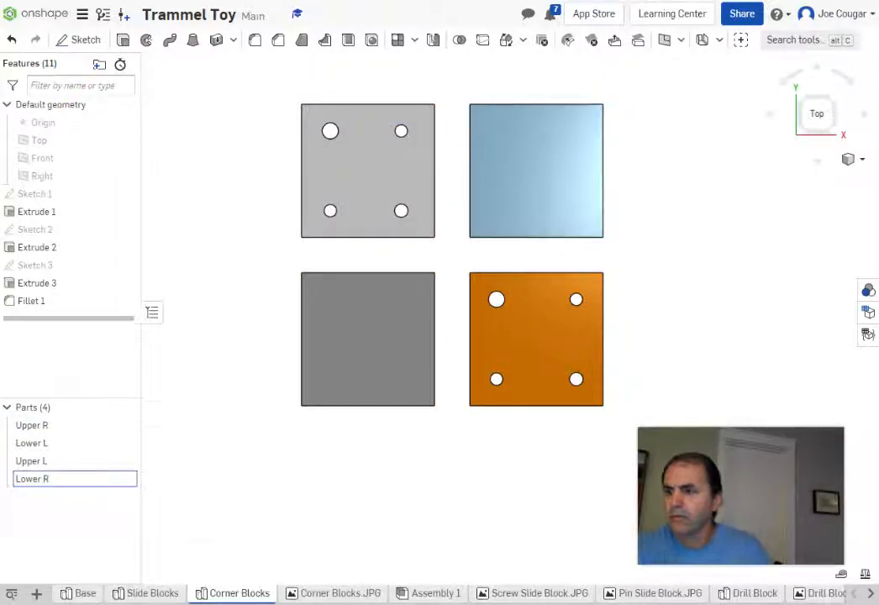
key(Return)
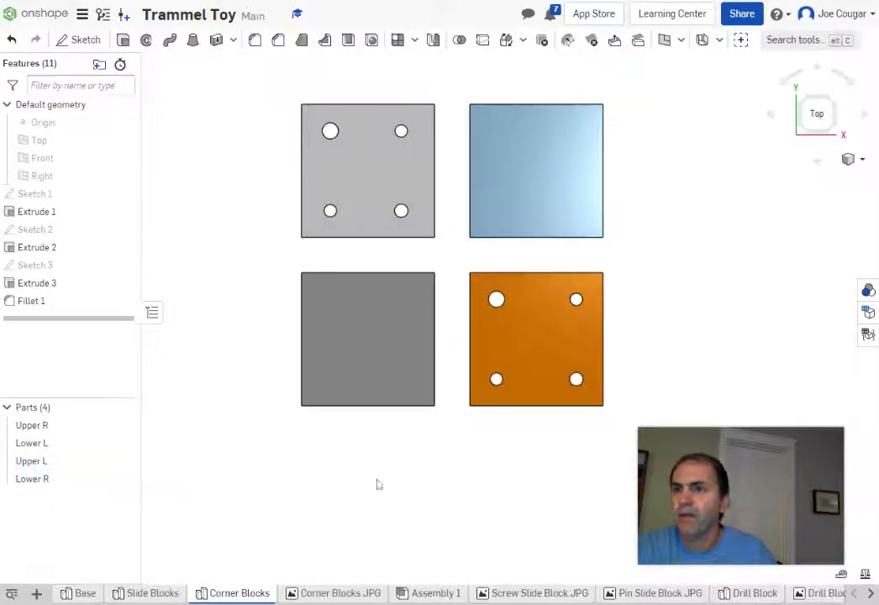
Step: Orbit from Top to an angled 3D view of the four renamed blocks and pan them into place
right_drag(382, 495, 353, 429)
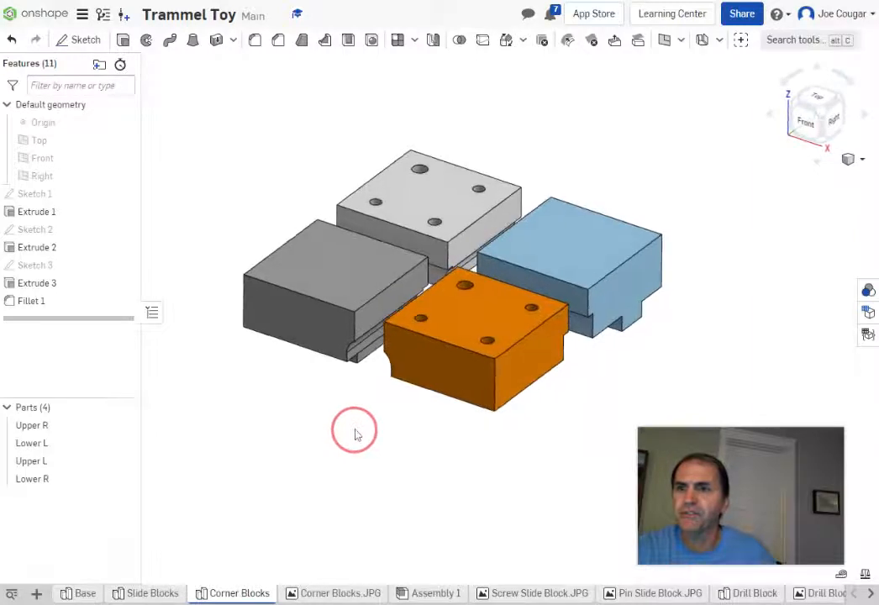
middle_drag(453, 497, 411, 460)
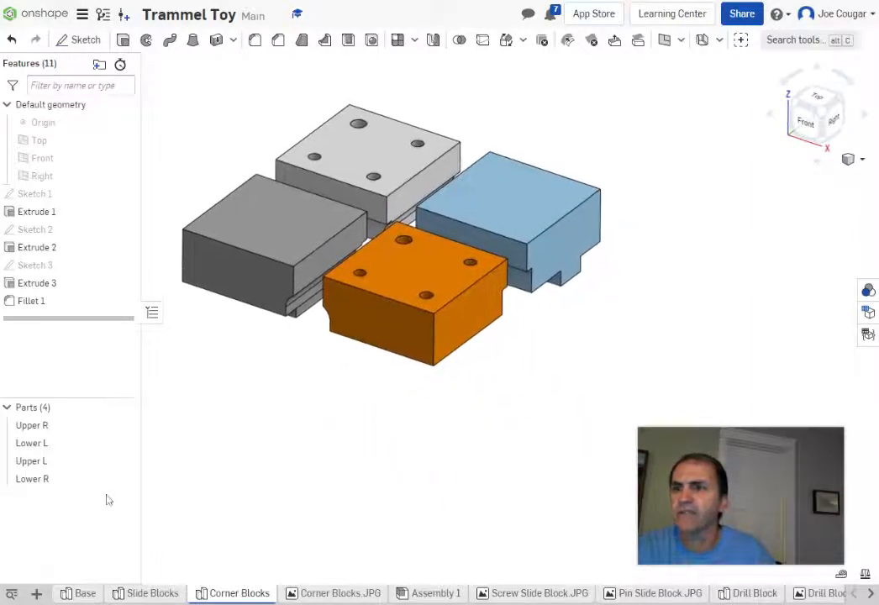